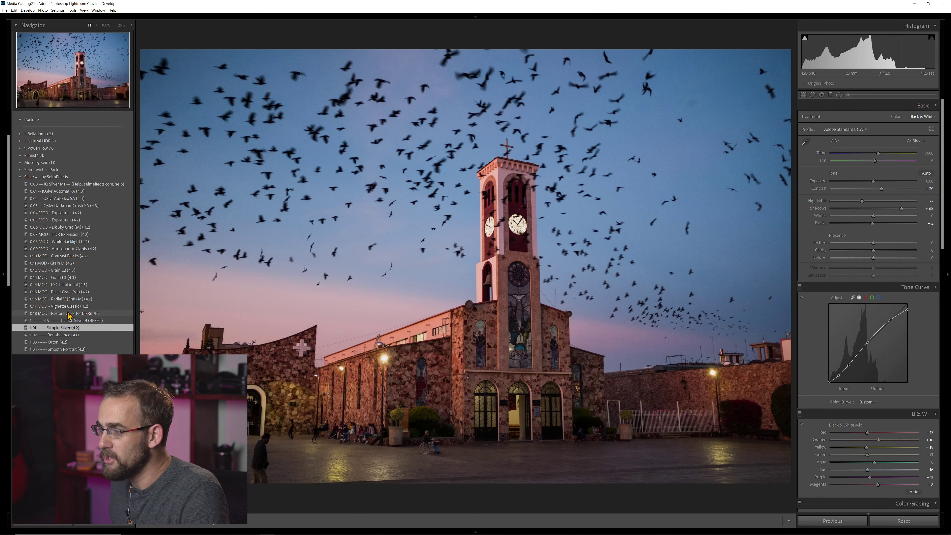
# Apply the 0:18 MOD Restore Color preset to the black-and-white-treated church photo
pyautogui.click(69, 314)
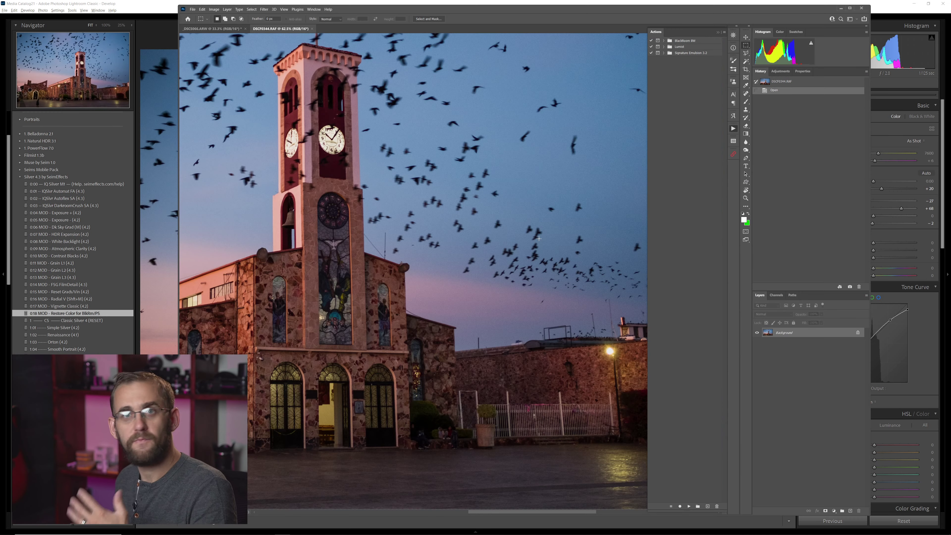
# Switch to Photoshop, maximize its window, and fit the church photo DSCF0344 in view as the active document
pyautogui.click(849, 8)
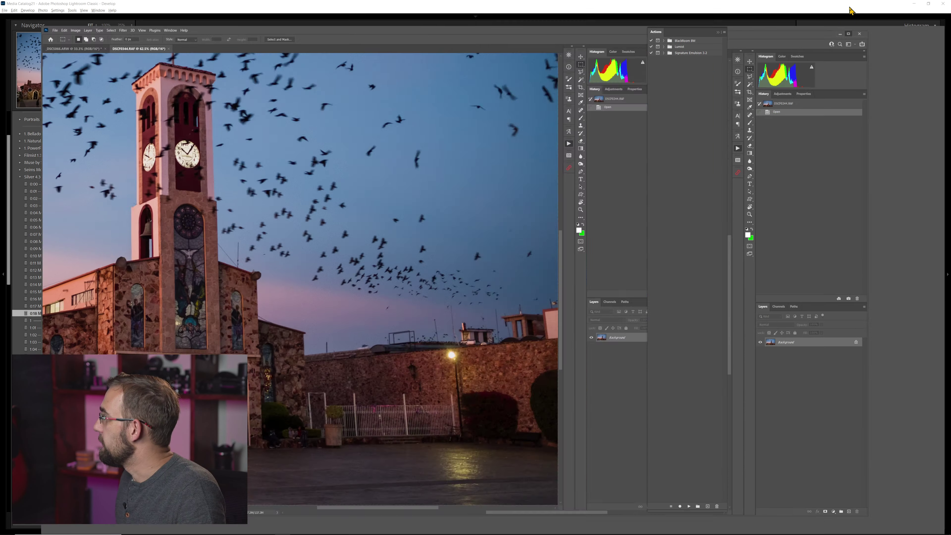
pyautogui.hotkey('ctrl', '0')
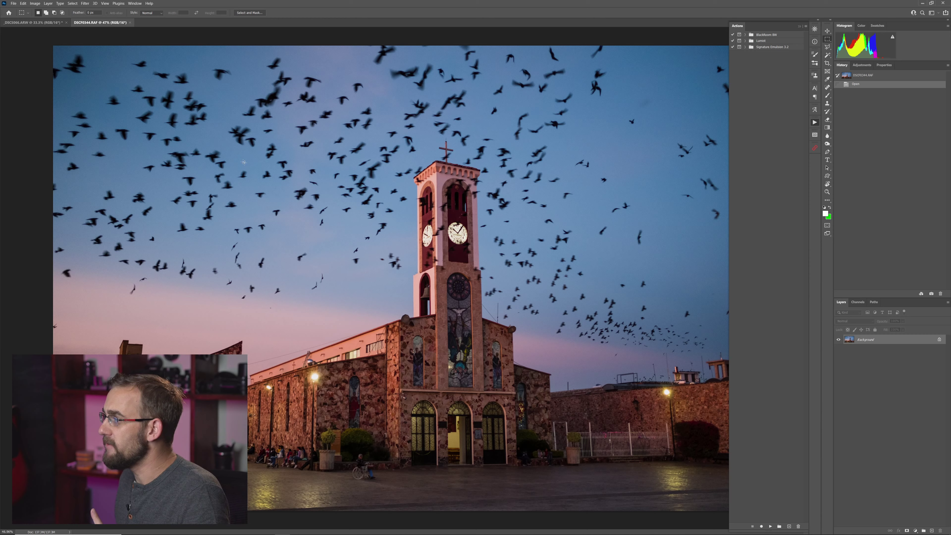
pyautogui.click(7, 22)
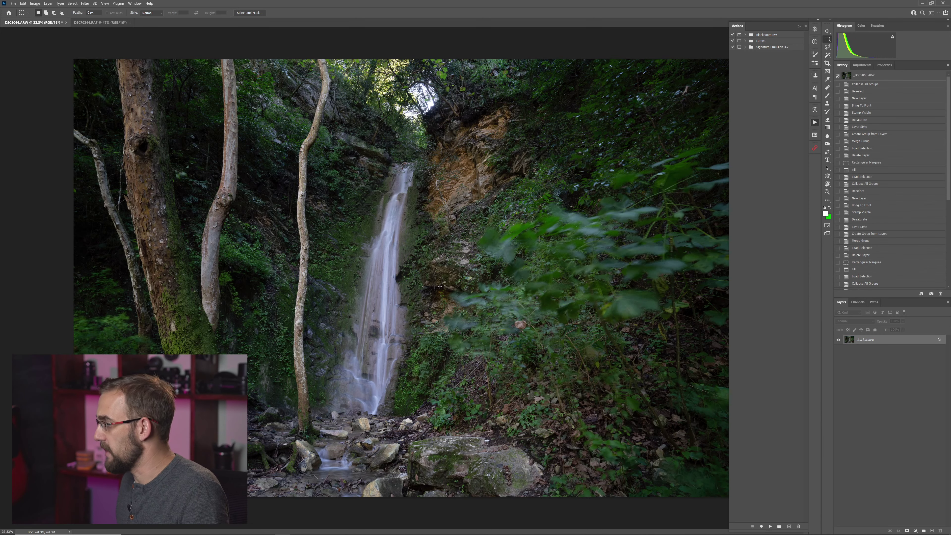
pyautogui.click(114, 24)
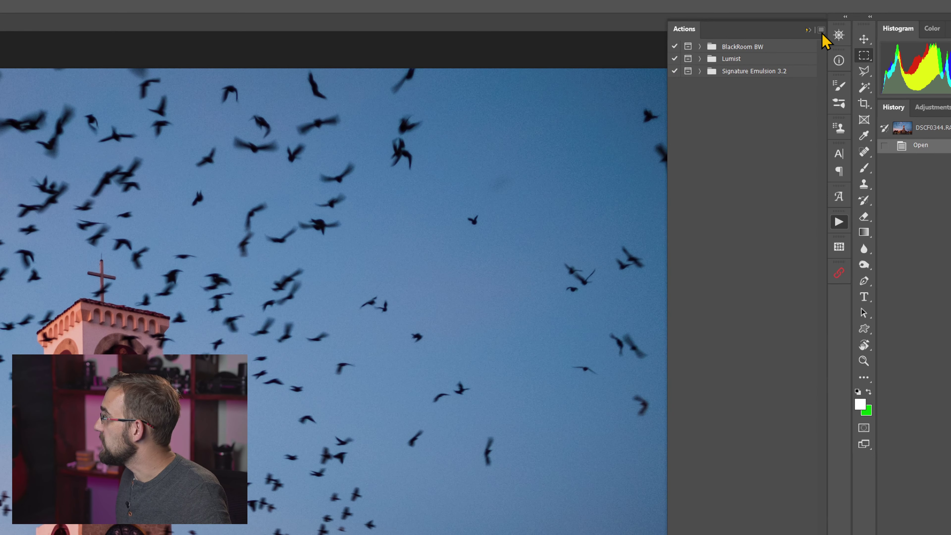
# Switch the Actions list to Button Mode
pyautogui.click(806, 27)
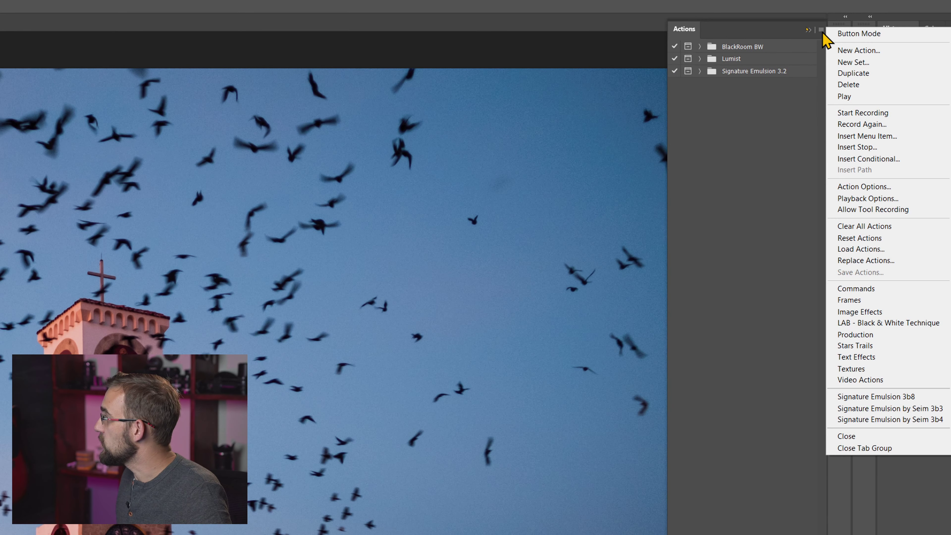
pyautogui.click(762, 40)
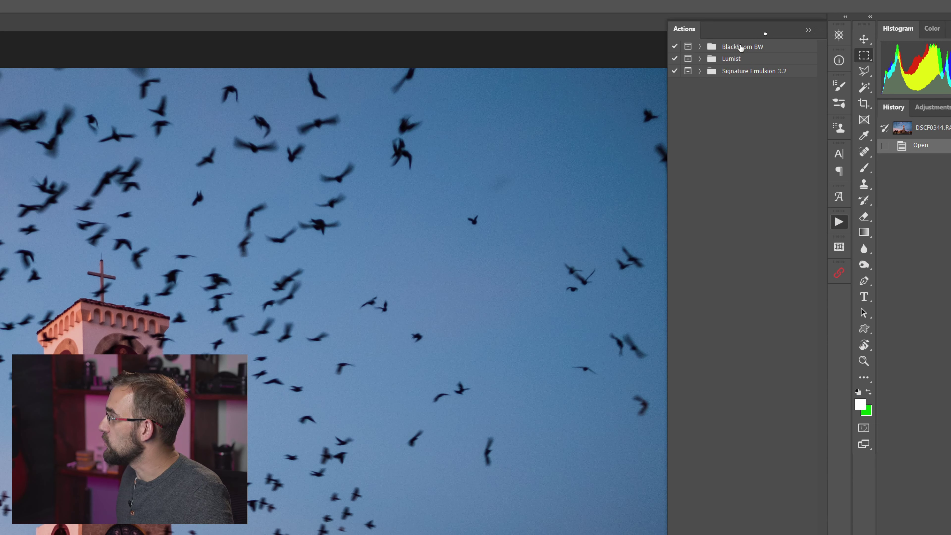
pyautogui.moveTo(751, 44); pyautogui.dragTo(761, 47)
pyautogui.click(821, 29)
pyautogui.click(838, 33)
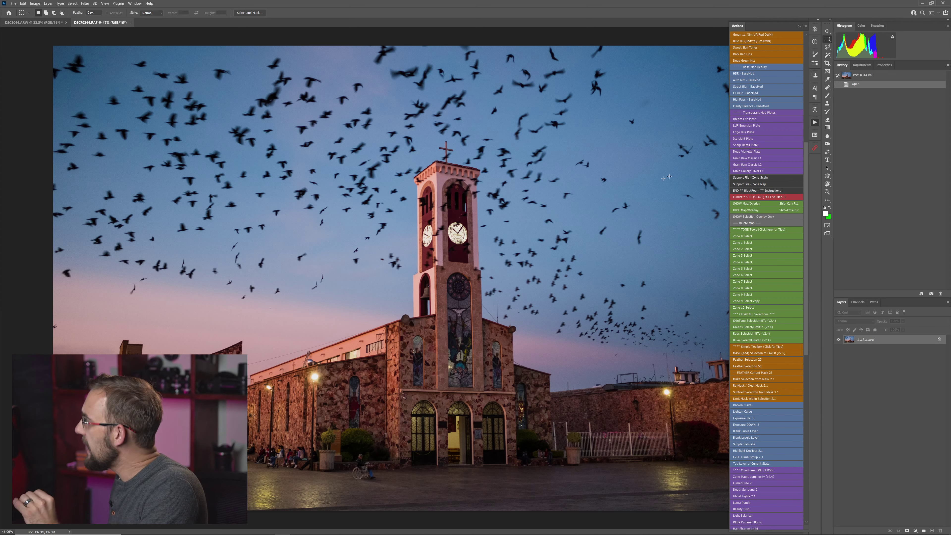
# Run the BlackRoom MasterTool (START) action on the church photo
pyautogui.scroll(10, 757, 70)
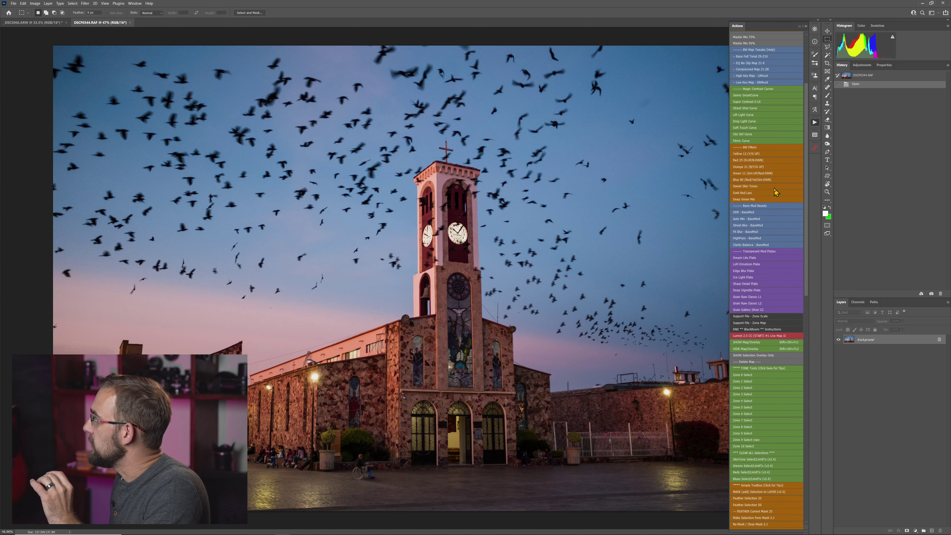
pyautogui.scroll(2, 776, 192)
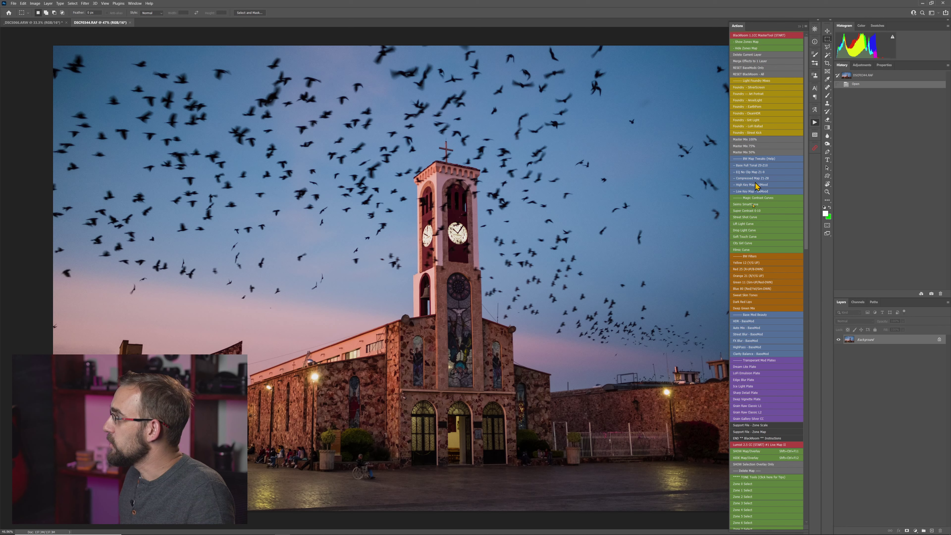
pyautogui.click(768, 36)
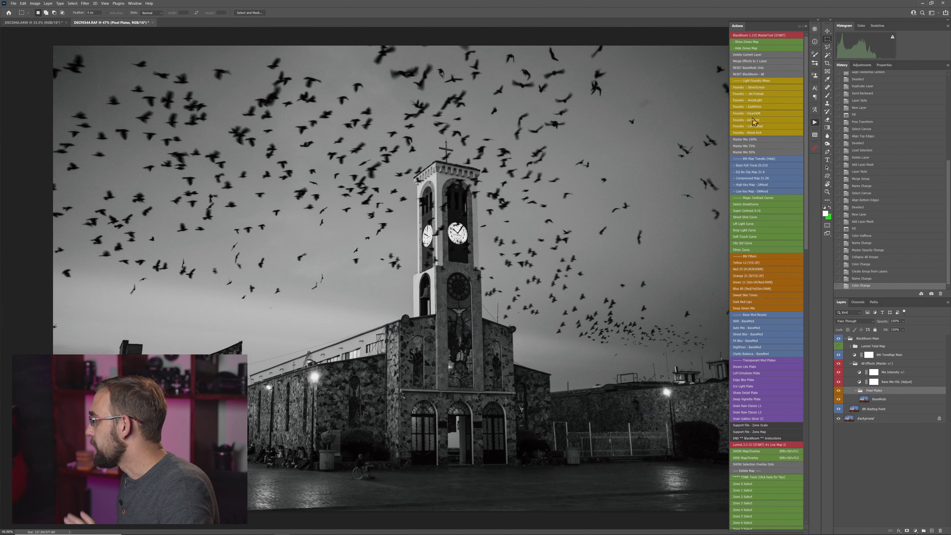
# Add the Street Shot Curve contrast effect and lower its layer opacity
pyautogui.scroll(-1, 406, 220)
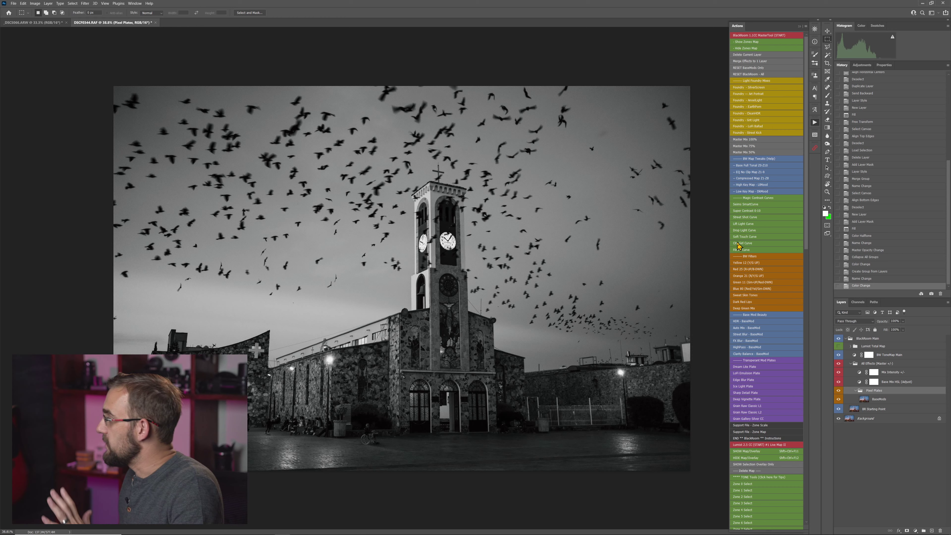
pyautogui.click(753, 218)
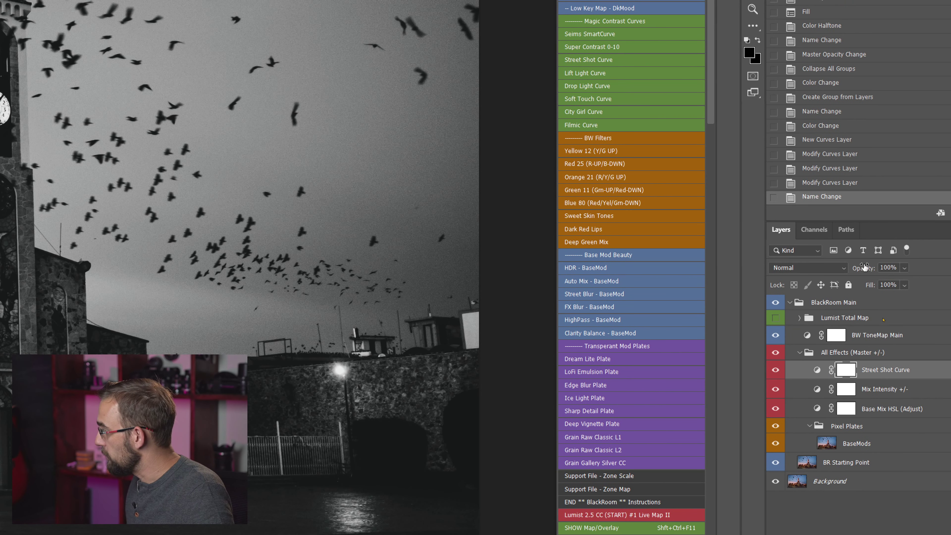
pyautogui.moveTo(861, 273); pyautogui.dragTo(840, 269)
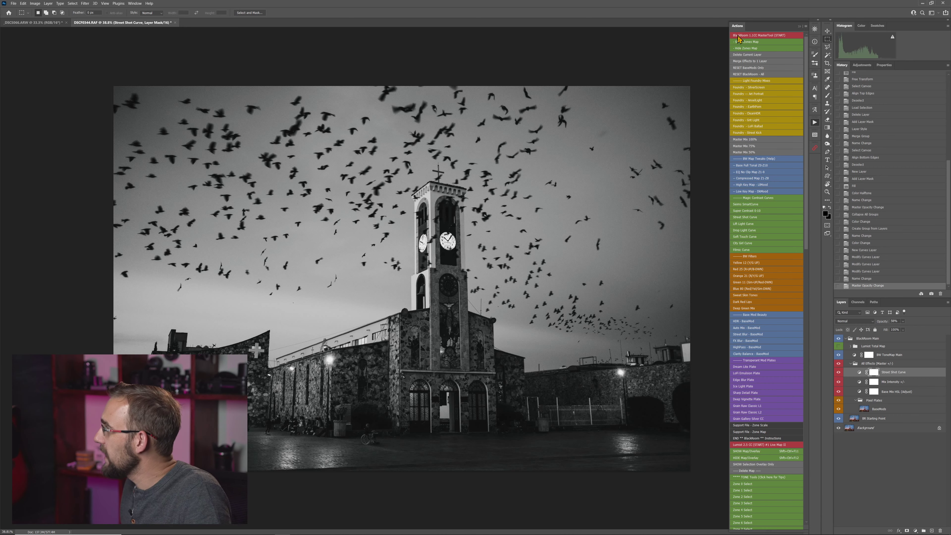
# Show the BlackRoom zones map, inspect the clock tower up close, and toggle the map off and on
pyautogui.click(752, 42)
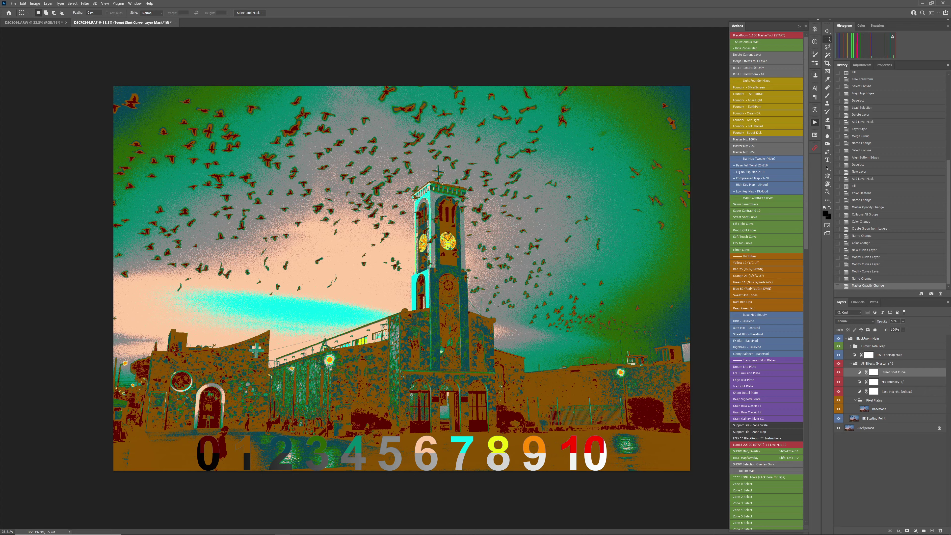
pyautogui.scroll(3, 450, 210)
pyautogui.scroll(6, 470, 237)
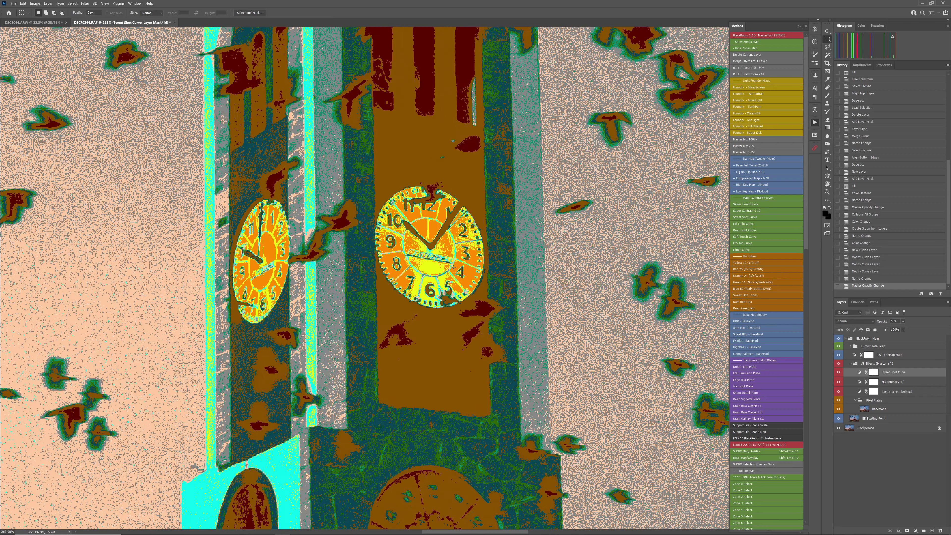
pyautogui.scroll(-6, 453, 267)
pyautogui.scroll(-2, 162, 364)
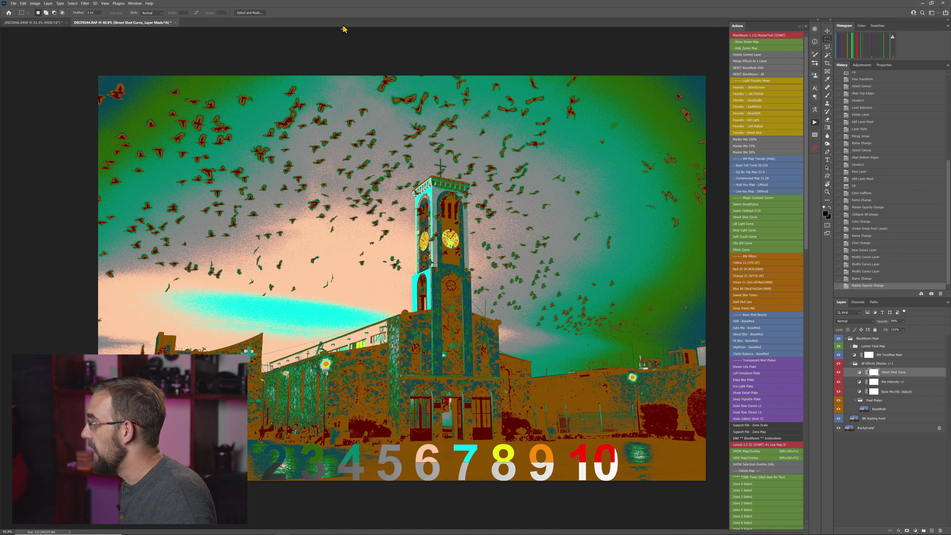
pyautogui.click(760, 48)
pyautogui.click(760, 42)
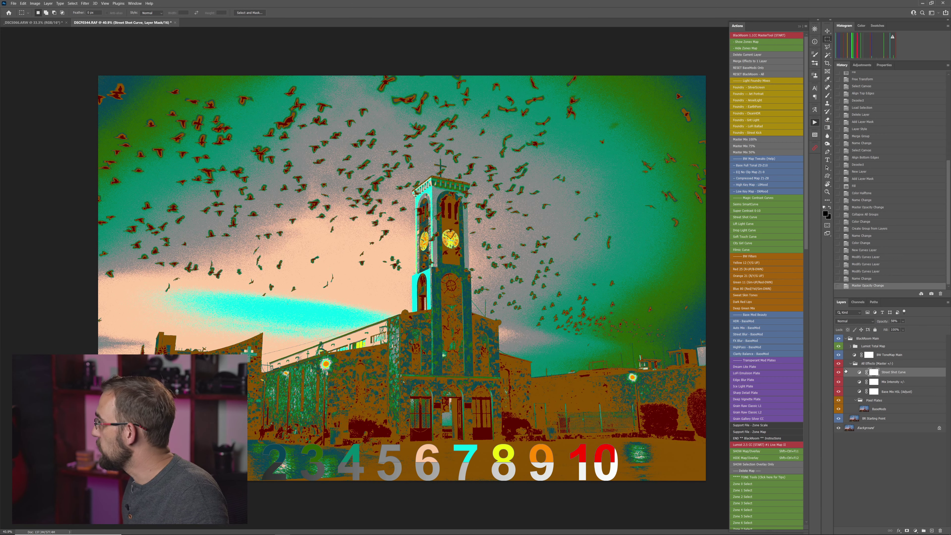
# Toggle the Street Shot Curve layer's visibility repeatedly to compare the zones map with and without it
pyautogui.click(839, 372)
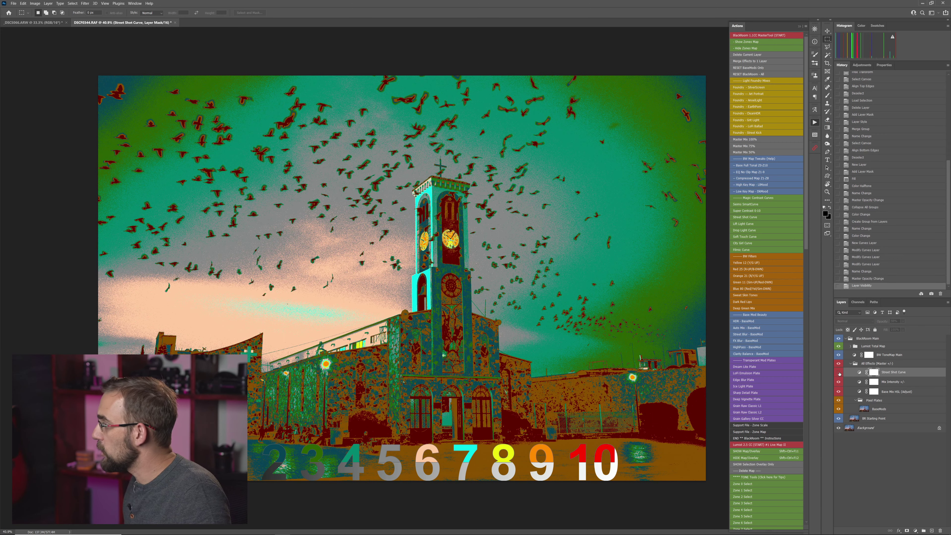
pyautogui.click(839, 372)
pyautogui.click(839, 372)
pyautogui.click(838, 372)
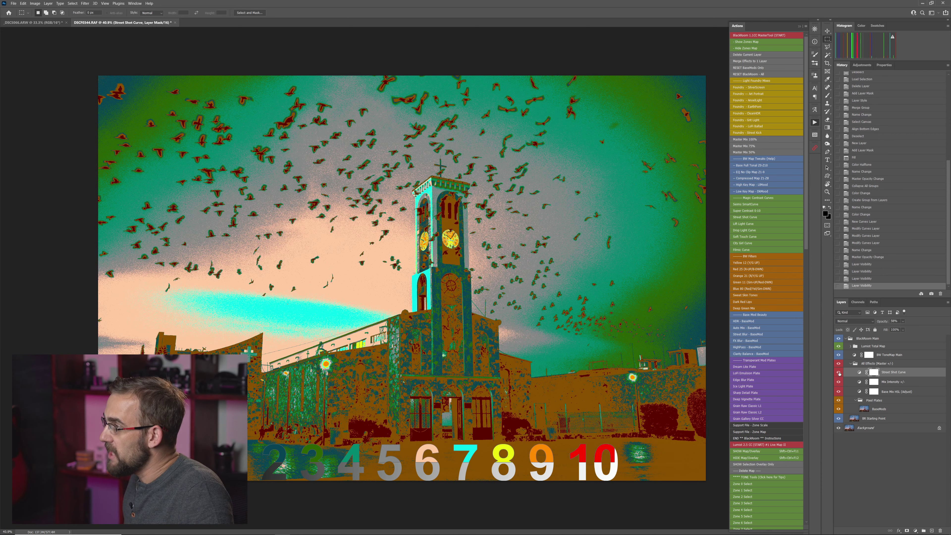
pyautogui.click(838, 373)
pyautogui.click(838, 373)
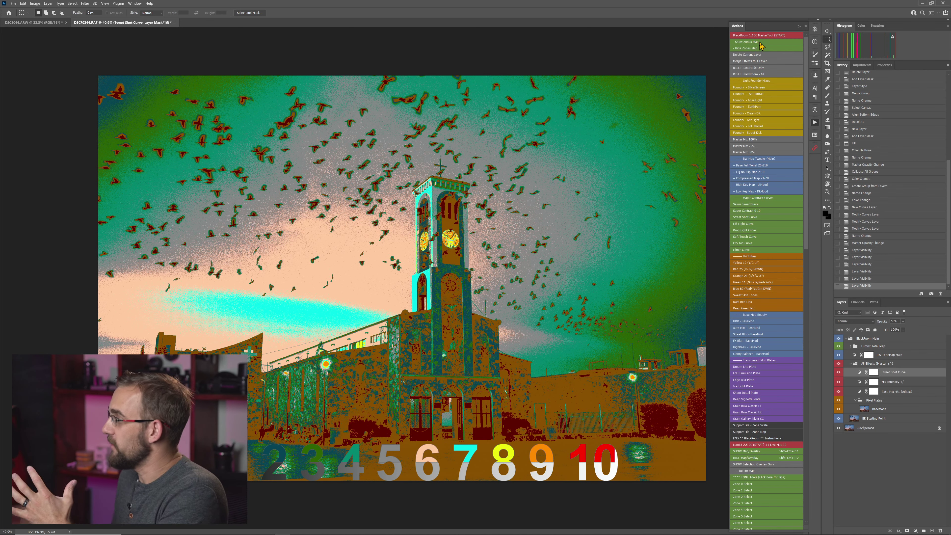
# Examine the zones map up close, including the 0 to 10 zone scale and the stone wall beside the arch
pyautogui.scroll(2, 403, 281)
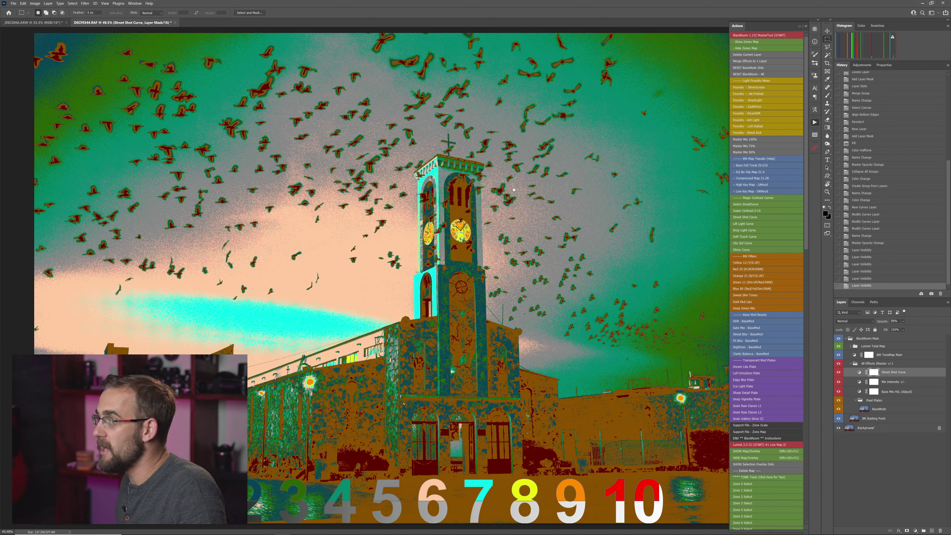
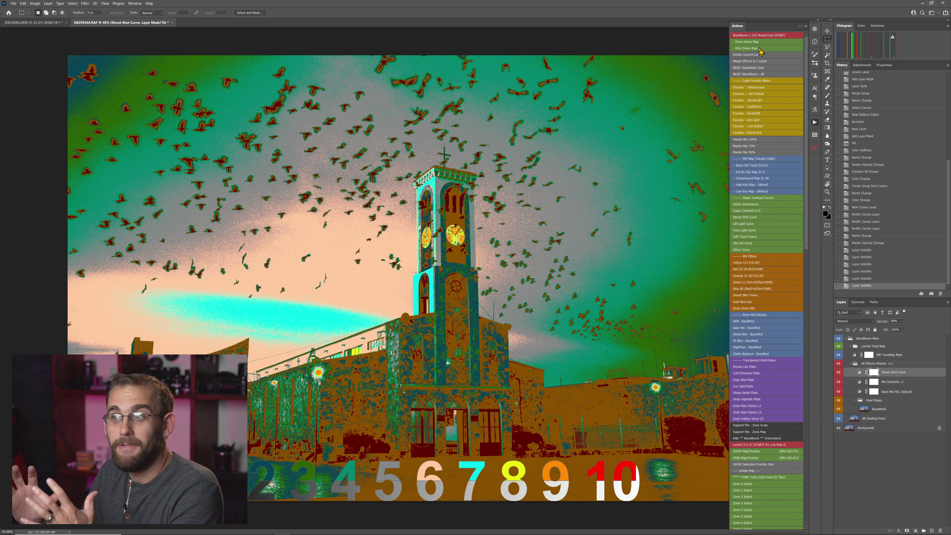
pyautogui.scroll(-1, 603, 172)
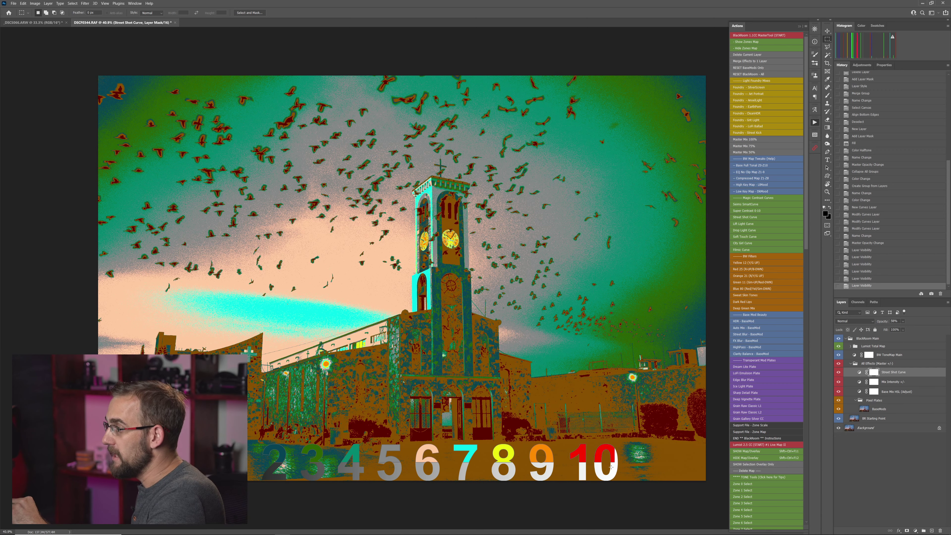
pyautogui.scroll(3, 611, 466)
pyautogui.press('c')
pyautogui.moveTo(620, 476); pyautogui.dragTo(467, 269)
pyautogui.scroll(3, 504, 314)
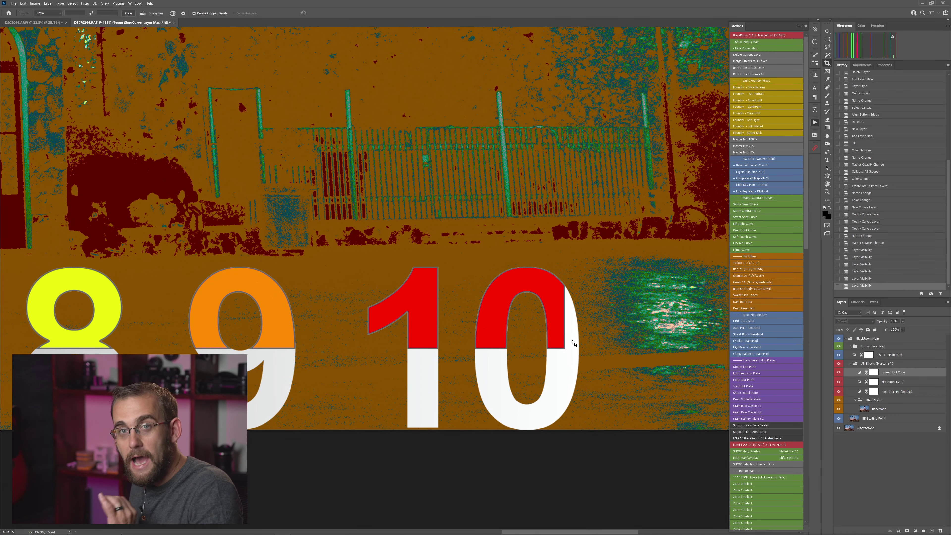
pyautogui.scroll(-5, 573, 346)
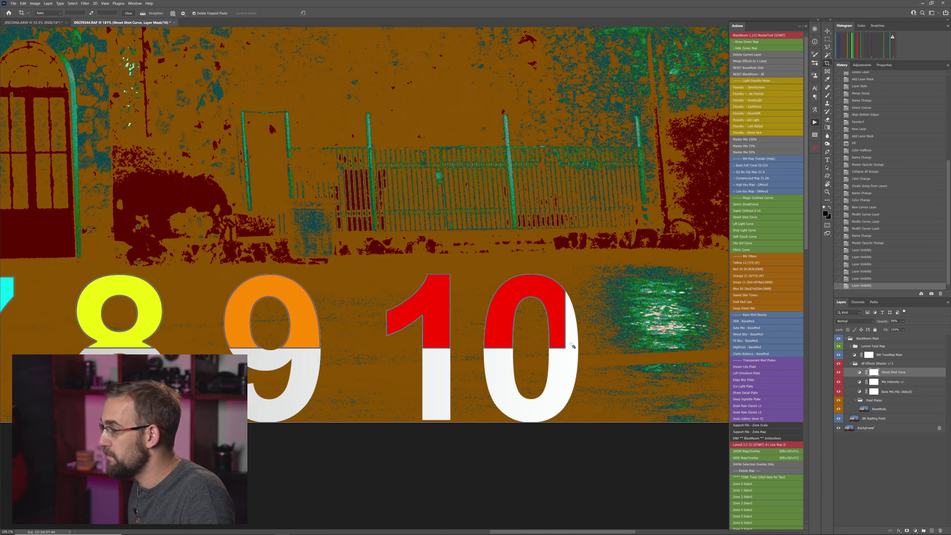
pyautogui.scroll(5, 132, 351)
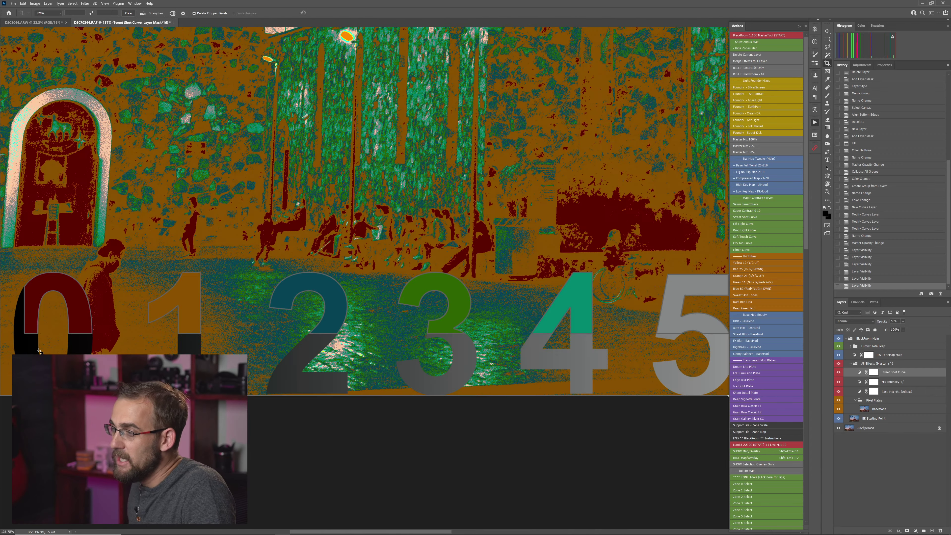
pyautogui.scroll(-4, 43, 336)
pyautogui.scroll(-2, 43, 336)
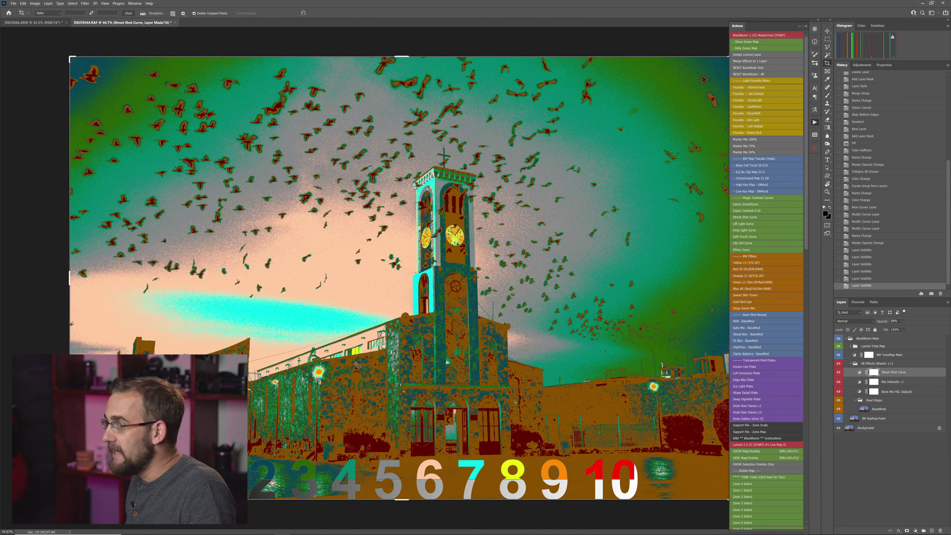
pyautogui.scroll(-1, 357, 365)
pyautogui.press('v')
pyautogui.scroll(1, 401, 275)
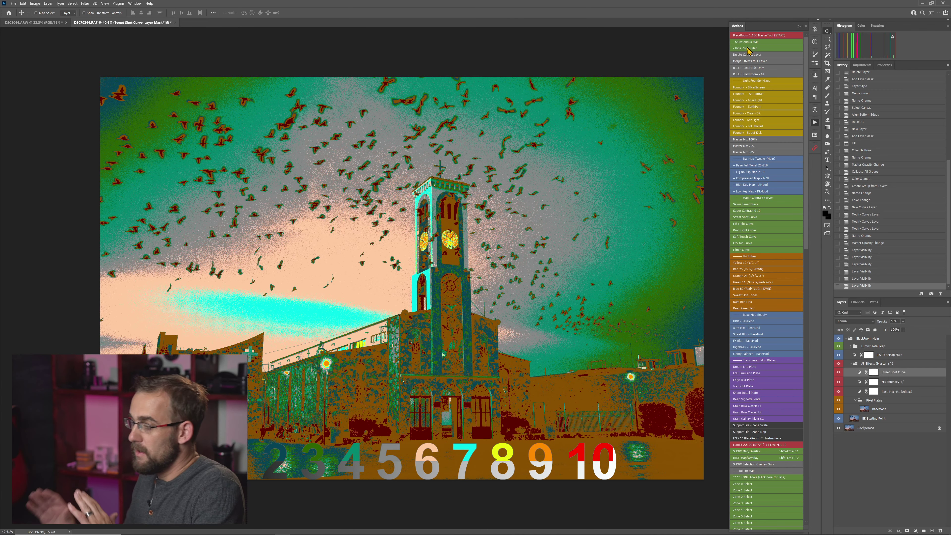
pyautogui.scroll(20, 400, 289)
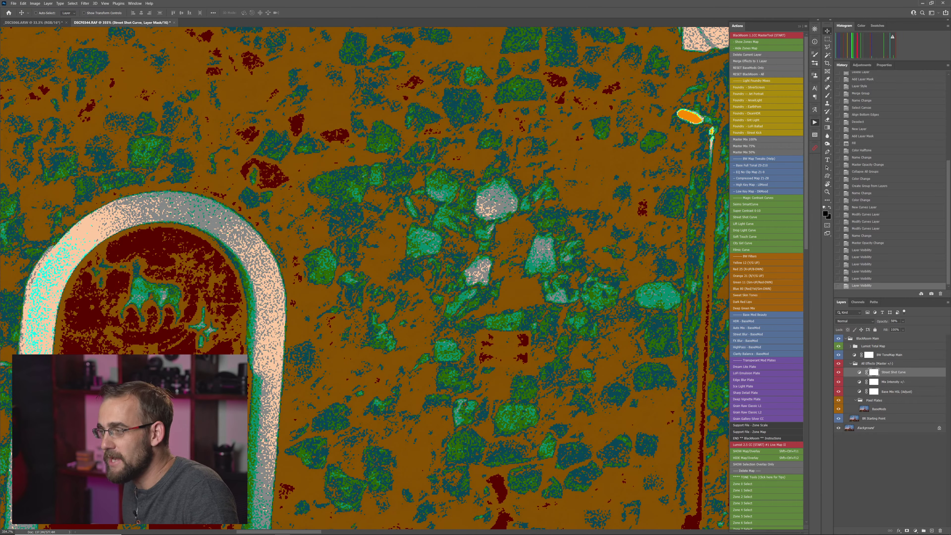
pyautogui.scroll(-15, 401, 290)
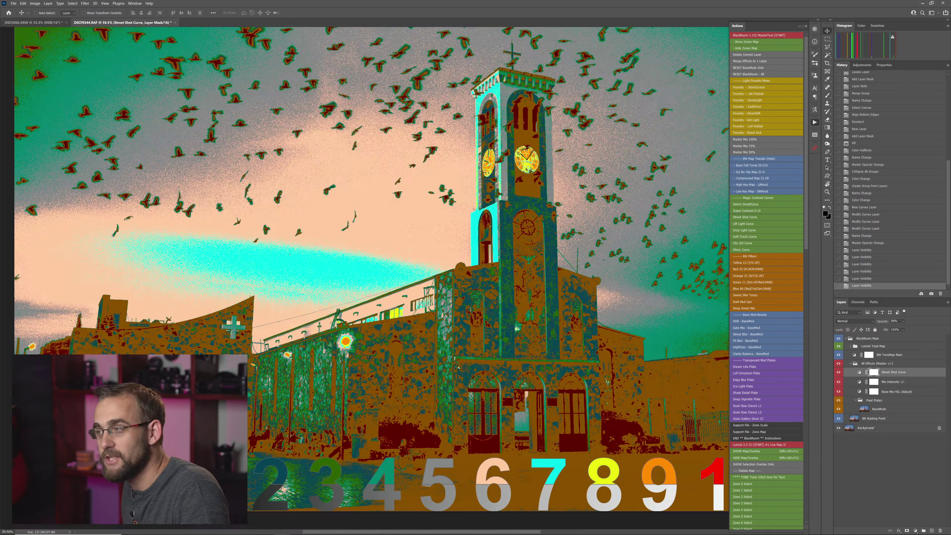
pyautogui.scroll(-3, 400, 290)
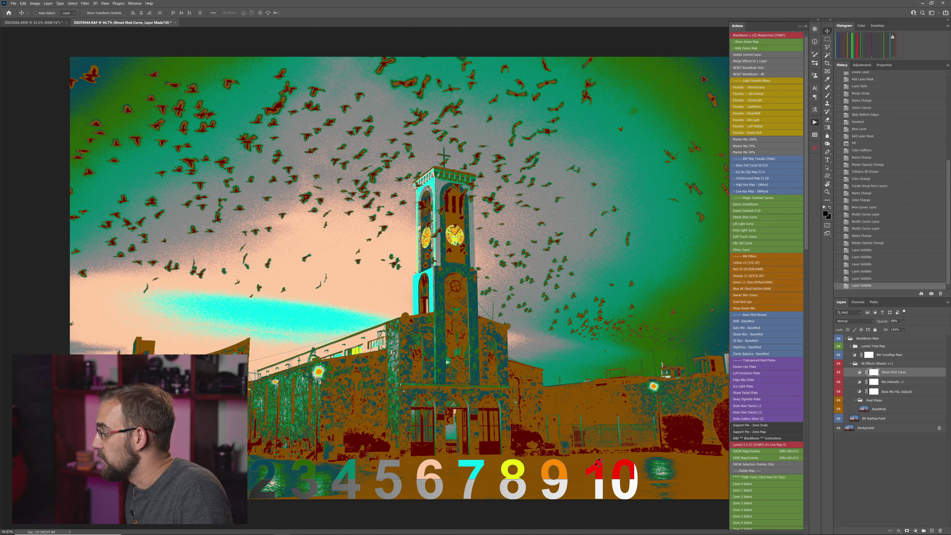
# Hide the BlackRoom zones map to return to the black-and-white photo
pyautogui.click(753, 49)
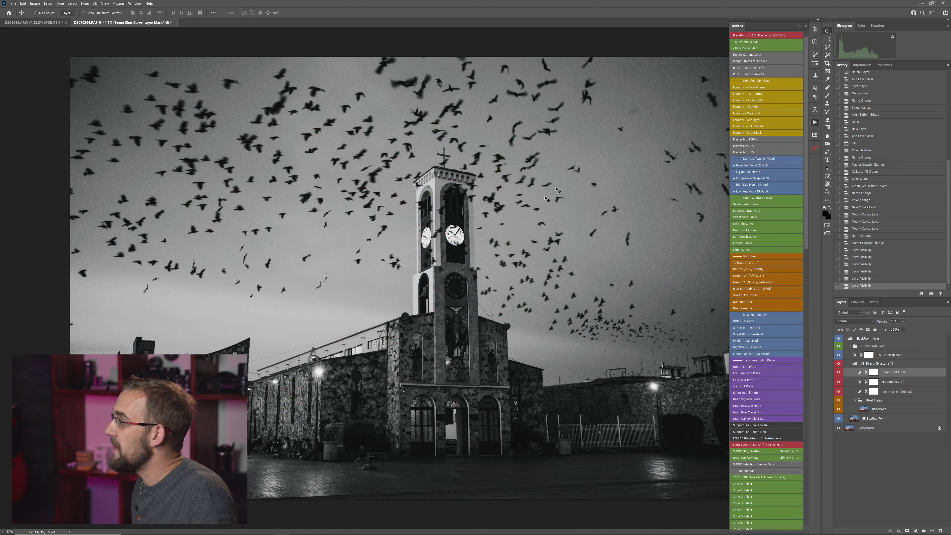
pyautogui.scroll(-1, 495, 244)
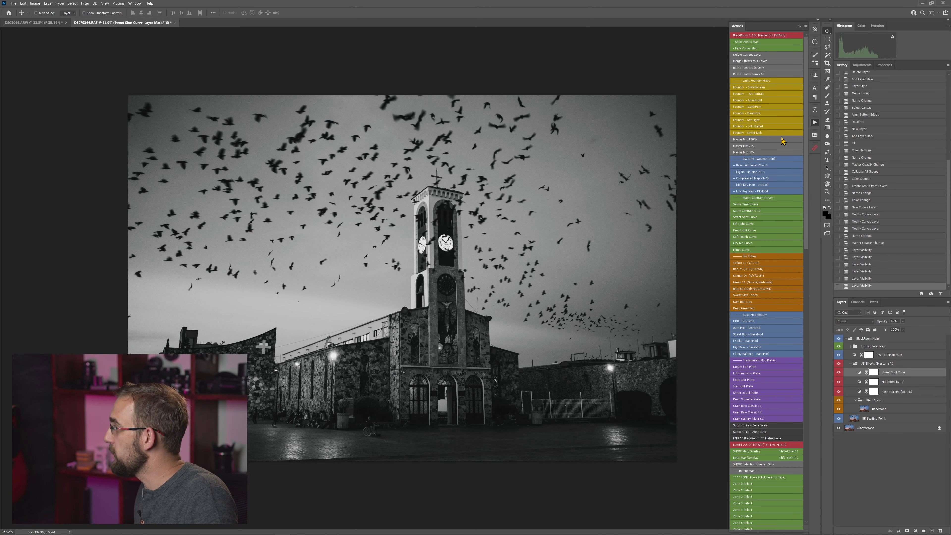
pyautogui.scroll(-5, 807, 146)
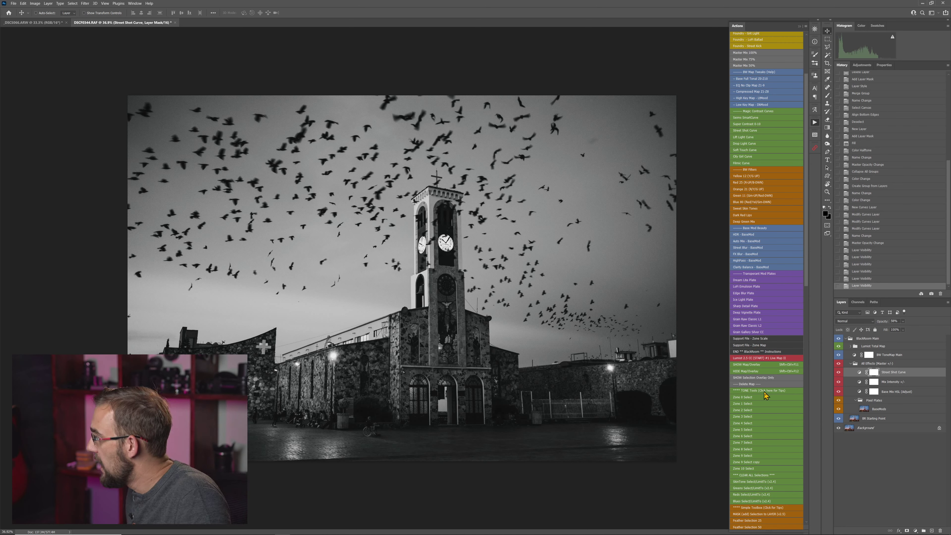
# Show the BlackRoom zones map again and examine the tones of the sky and clock tower up close
pyautogui.scroll(-3, 761, 390)
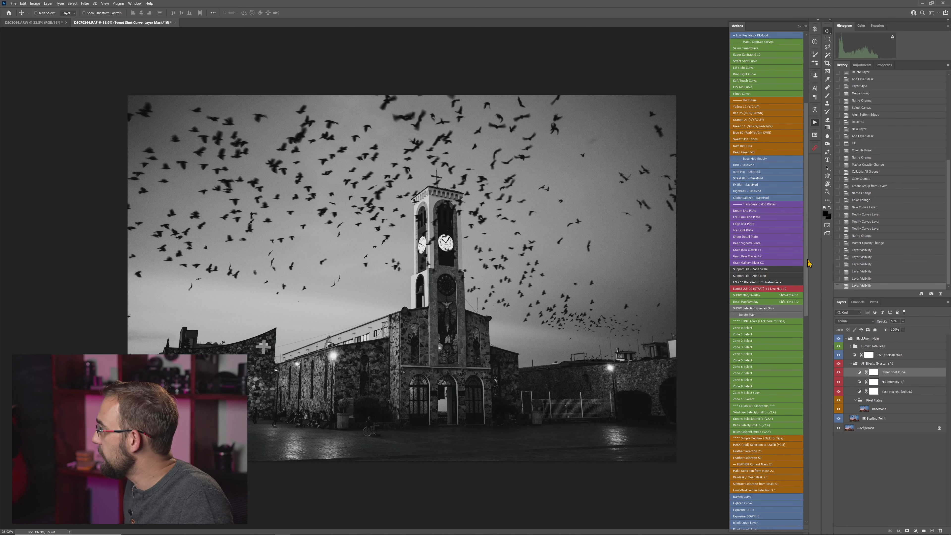
pyautogui.scroll(-3, 749, 229)
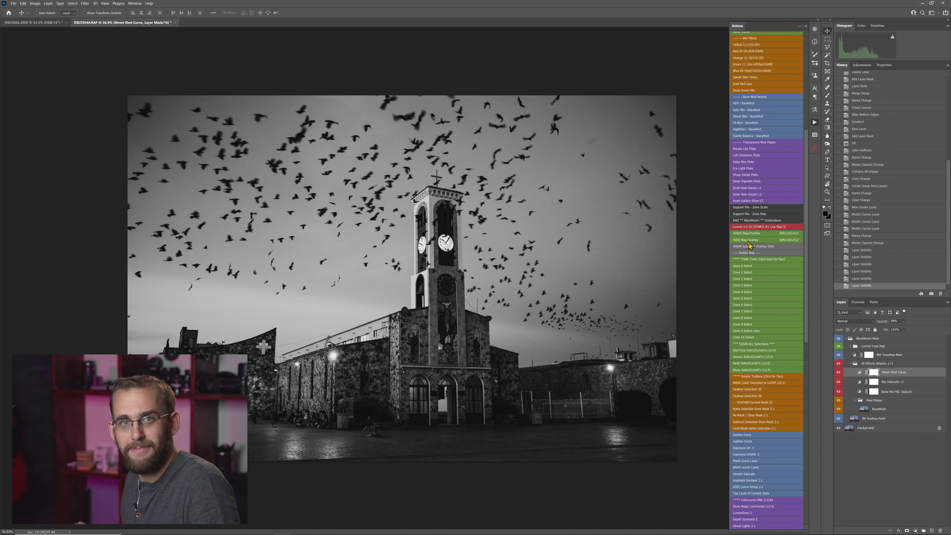
pyautogui.click(753, 234)
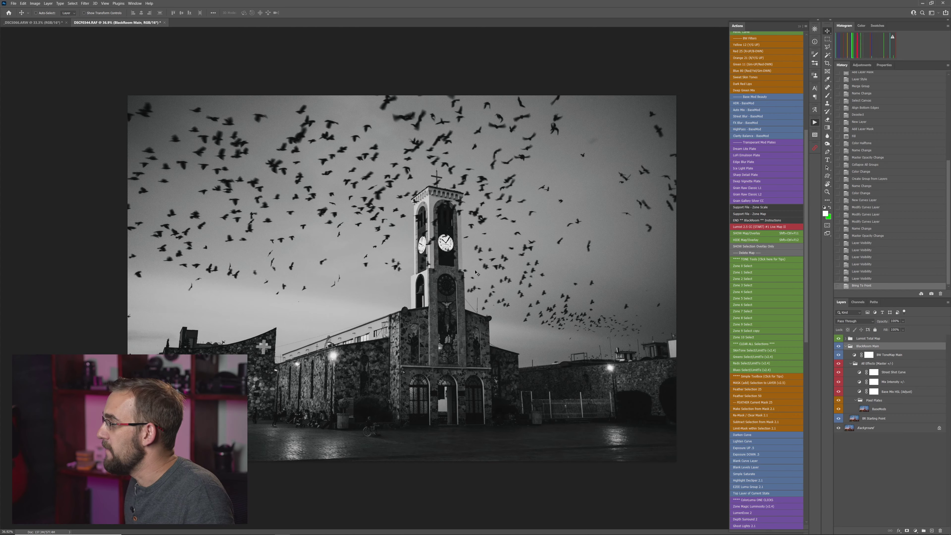
pyautogui.scroll(5, 427, 258)
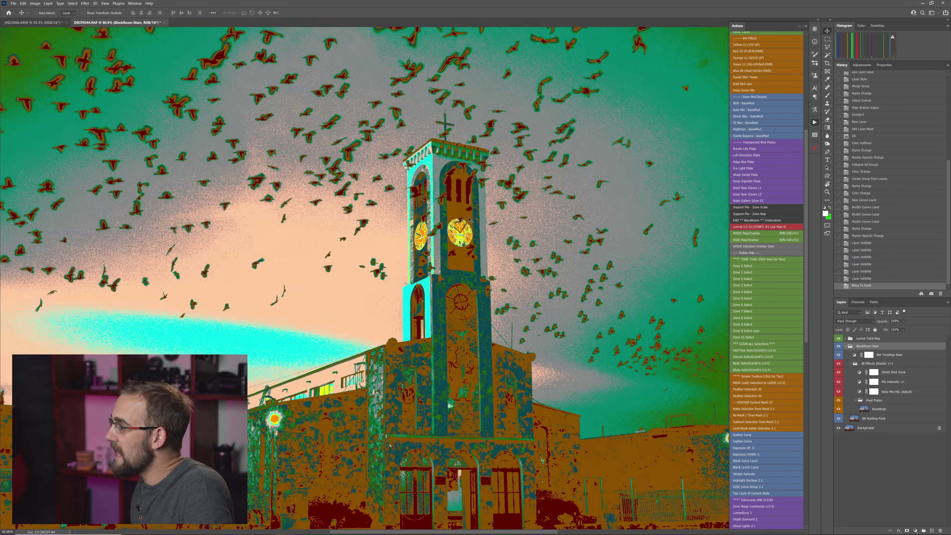
pyautogui.scroll(2, 469, 219)
pyautogui.scroll(-5, 469, 220)
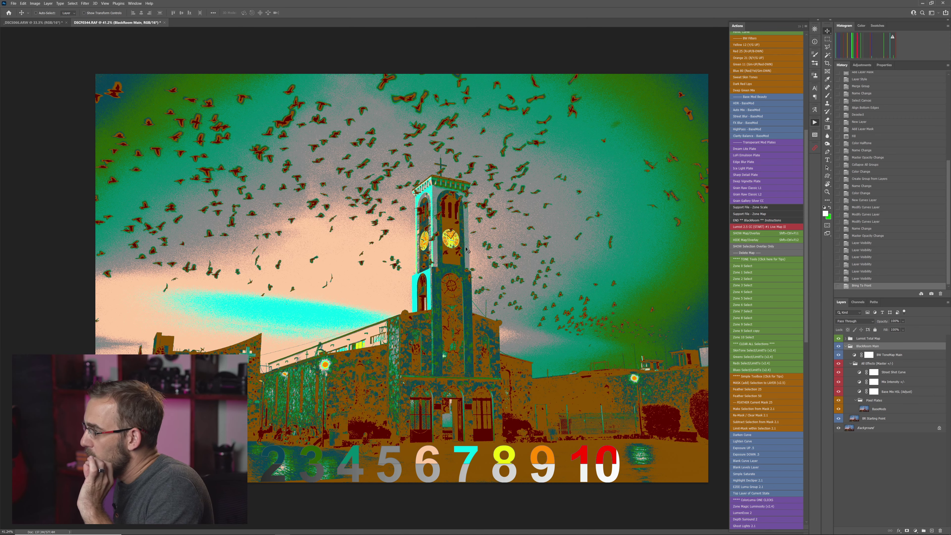
pyautogui.scroll(5, 467, 250)
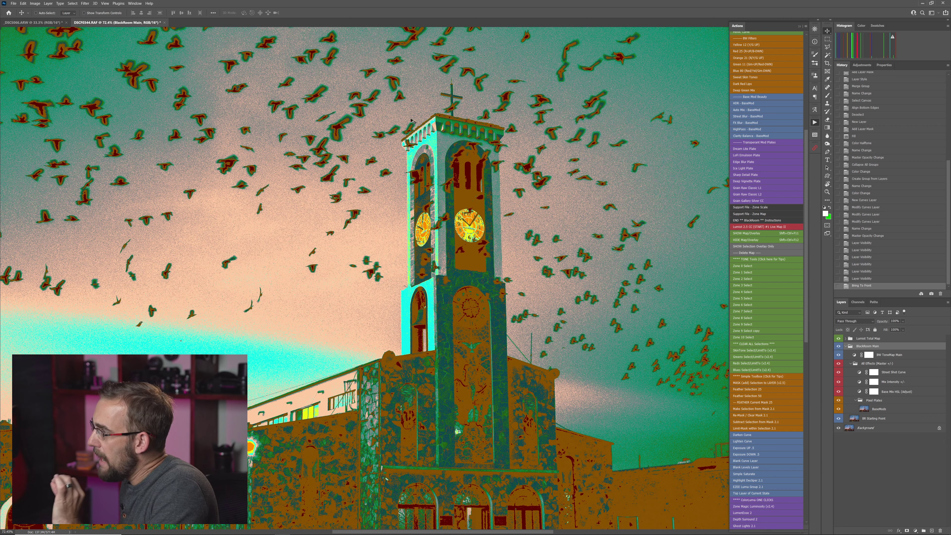
pyautogui.scroll(-3, 465, 250)
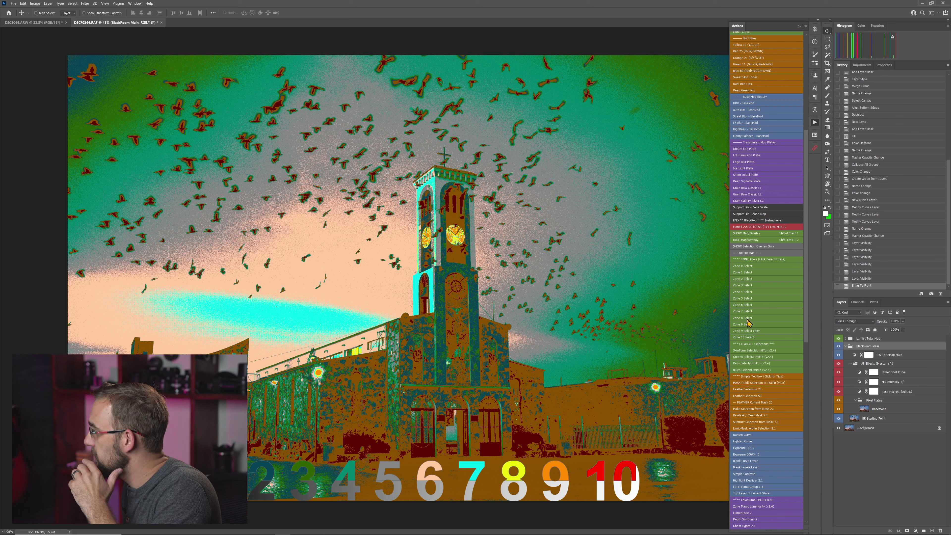
# Run the Zone 9 selection on the zones map and inspect the selected areas around the clock faces and lamps
pyautogui.click(753, 324)
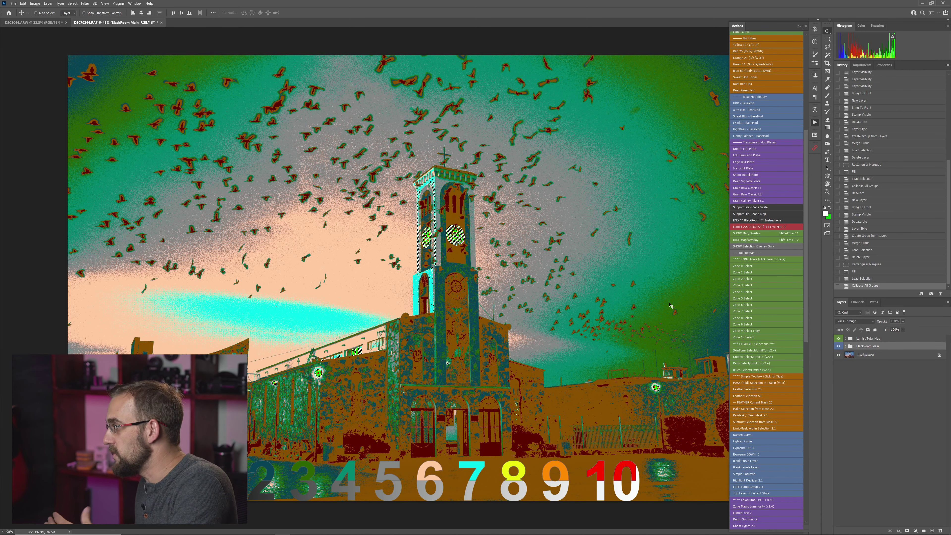
pyautogui.scroll(8, 507, 244)
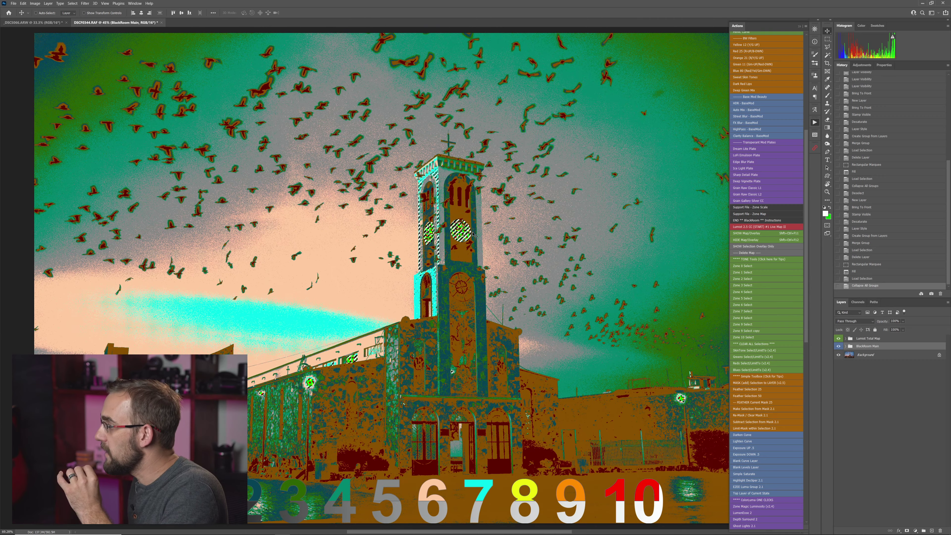
pyautogui.scroll(-3, 178, 219)
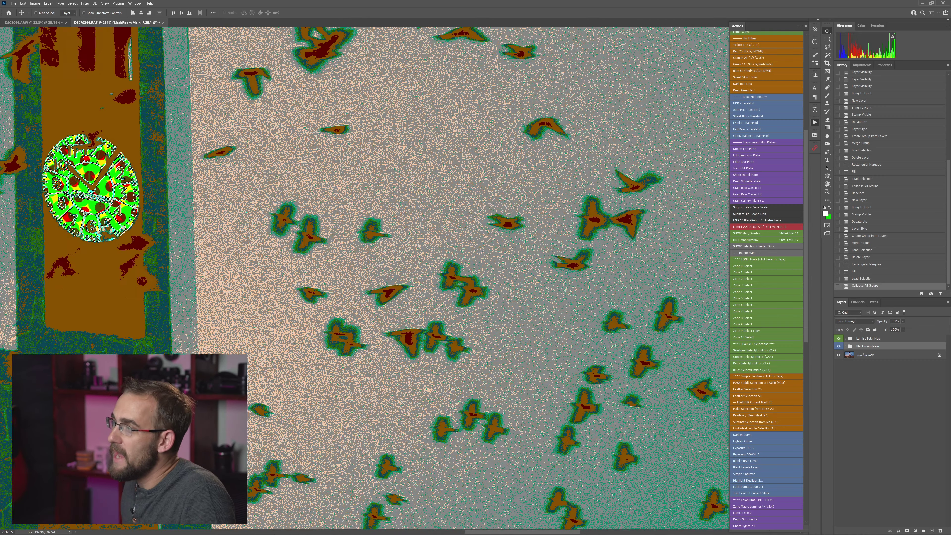
pyautogui.scroll(4, 177, 220)
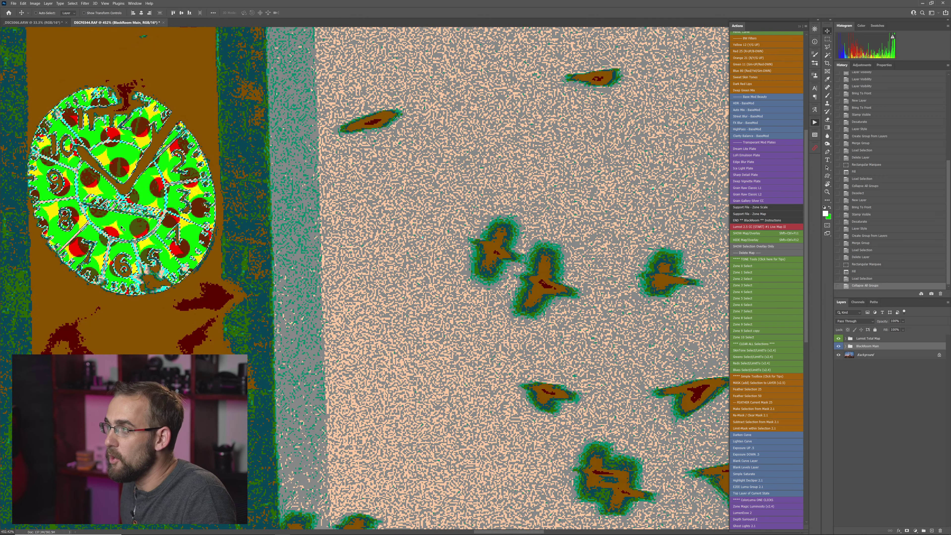
pyautogui.scroll(-8, 105, 241)
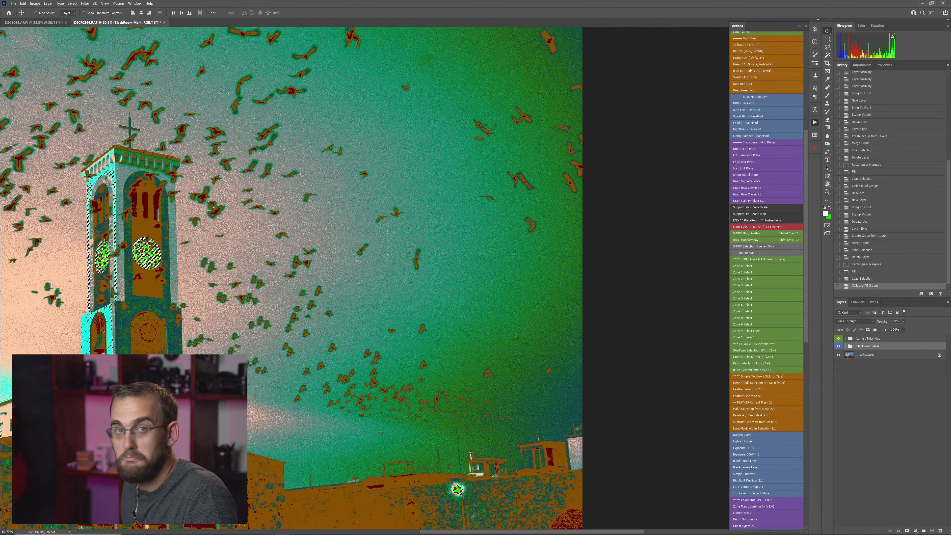
pyautogui.scroll(-2, 105, 241)
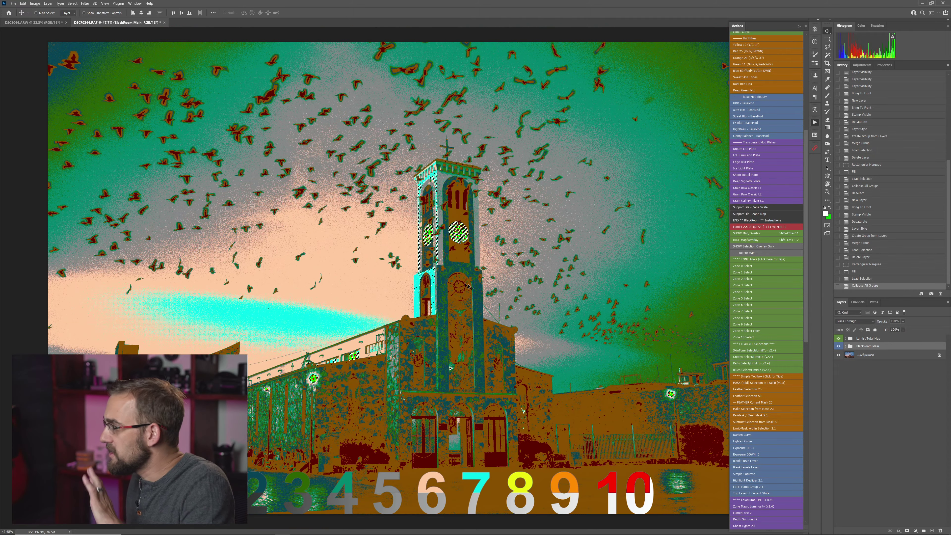
# Hide the zones map, run Feather Selection 50 on the active selection and check the clock tower up close
pyautogui.click(751, 240)
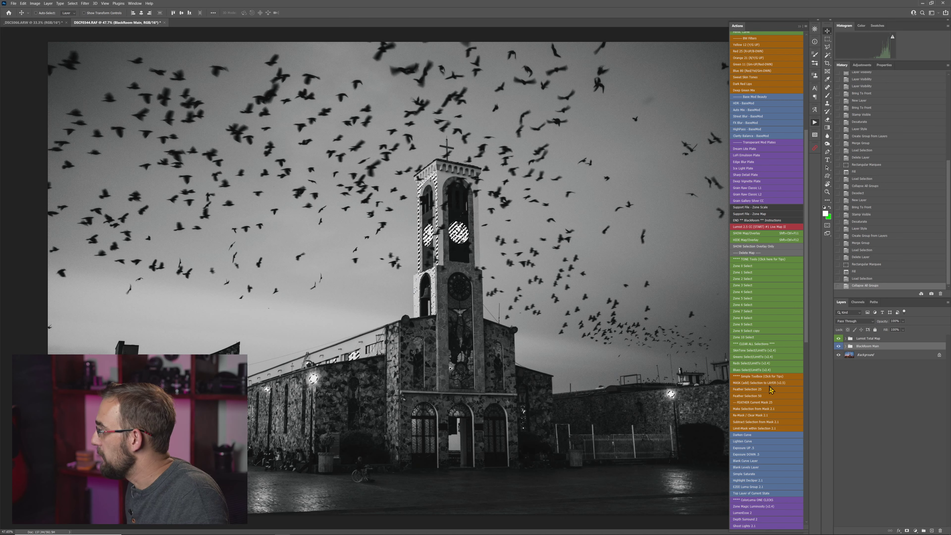
pyautogui.scroll(-1, 765, 379)
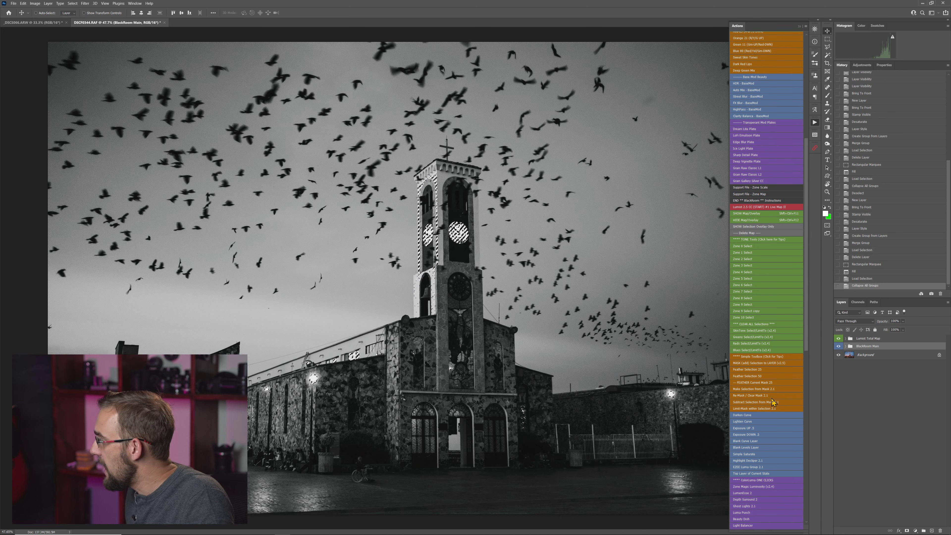
pyautogui.click(760, 375)
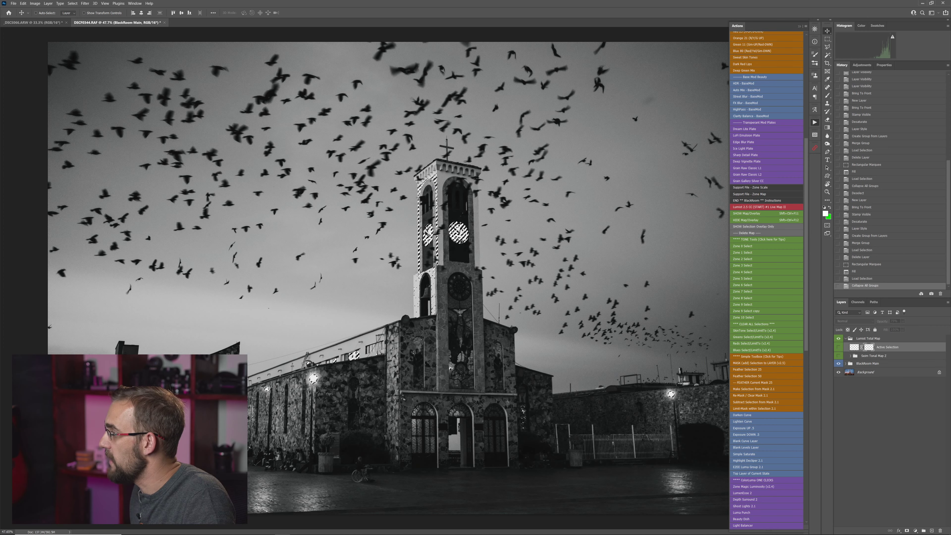
pyautogui.scroll(6, 451, 226)
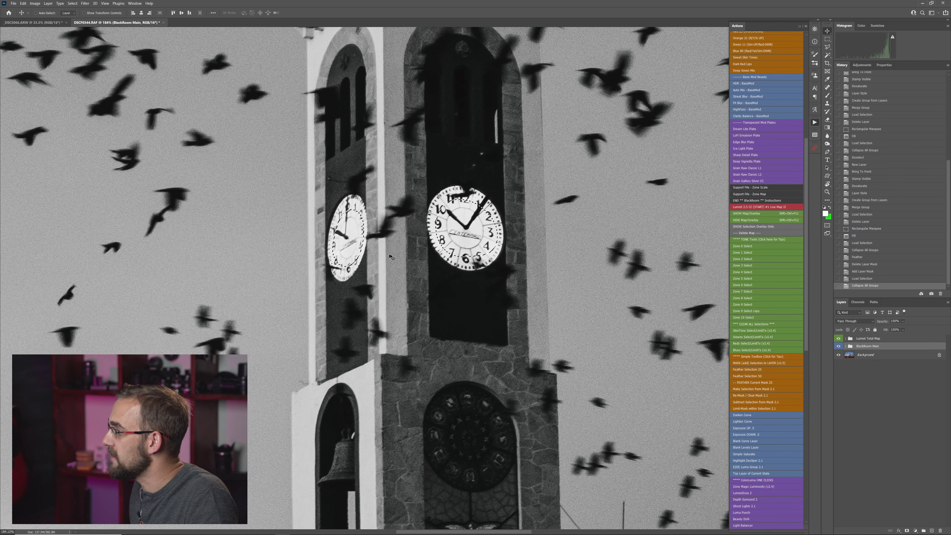
pyautogui.scroll(-6, 462, 210)
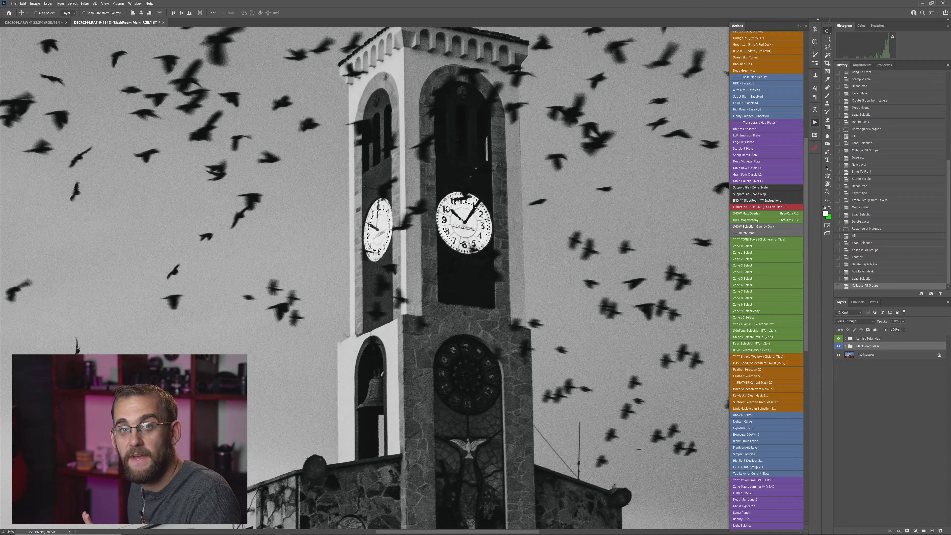
pyautogui.scroll(-4, 465, 260)
pyautogui.scroll(4, 472, 270)
pyautogui.scroll(-2, 493, 306)
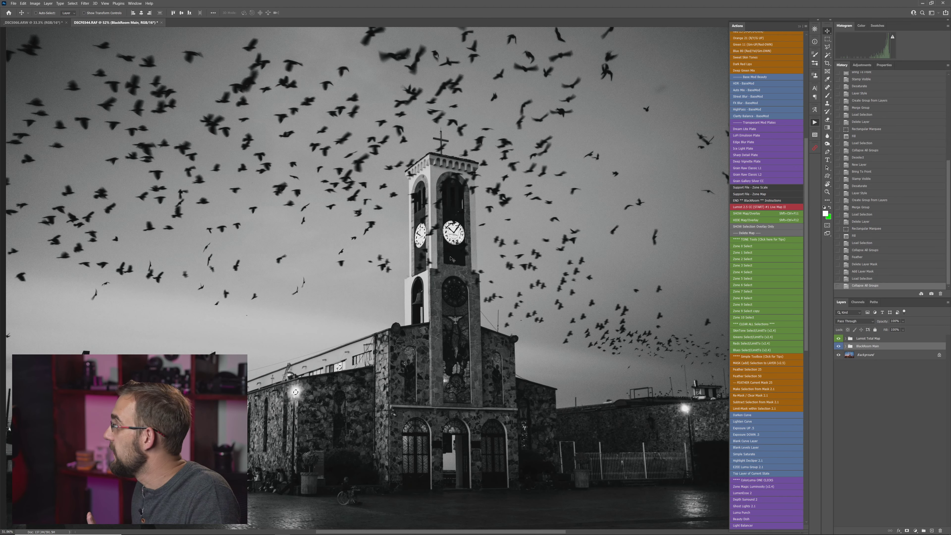
# Reset the default colours and add a Lighten Curve layer masked to the feathered bright-zone selection
pyautogui.scroll(-1, 756, 367)
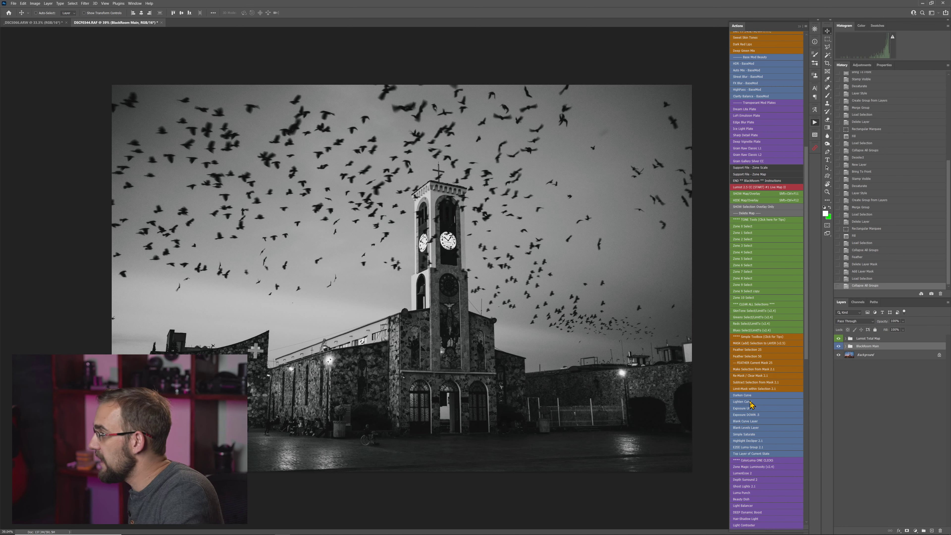
pyautogui.press('d')
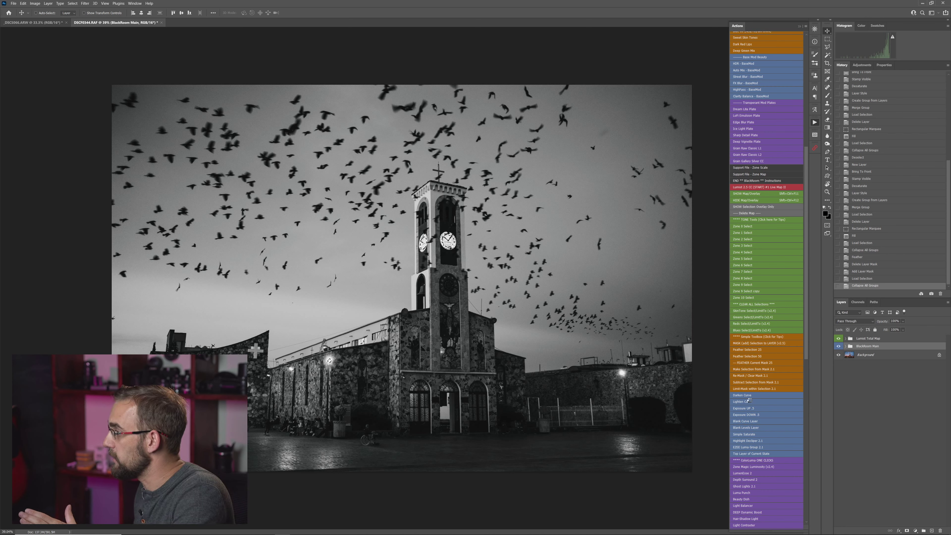
pyautogui.click(748, 402)
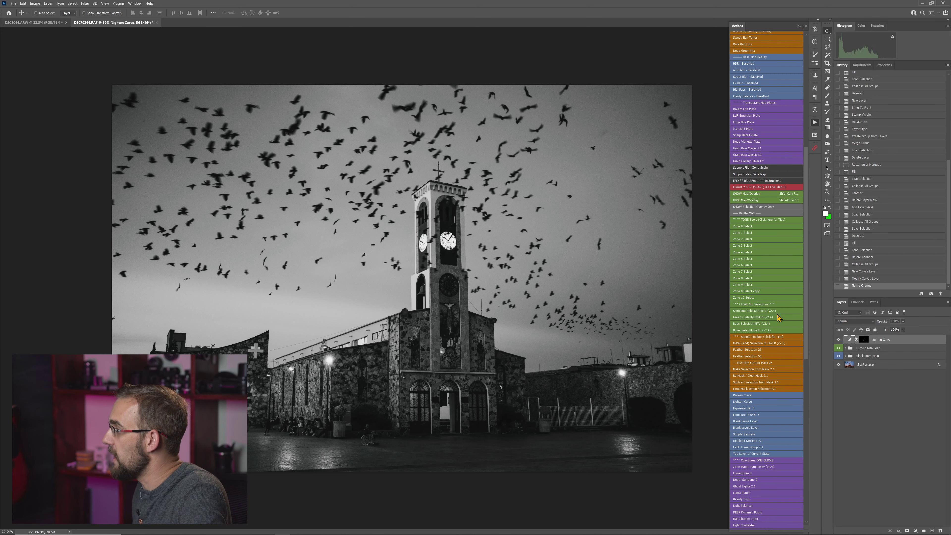
# Toggle the Lighten Curve layer's visibility repeatedly to compare the clock faces with and without it
pyautogui.click(839, 340)
pyautogui.click(839, 340)
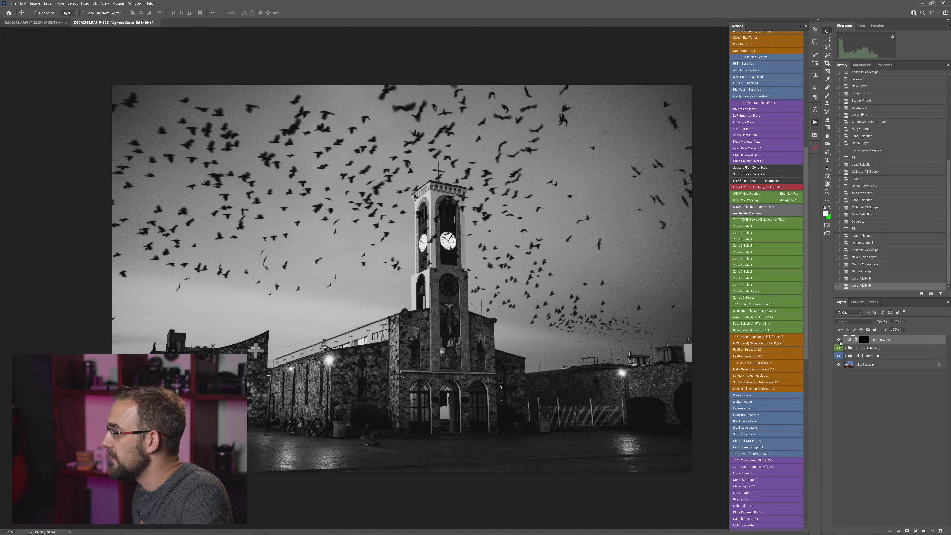
pyautogui.click(839, 340)
pyautogui.click(839, 340)
pyautogui.scroll(5, 454, 223)
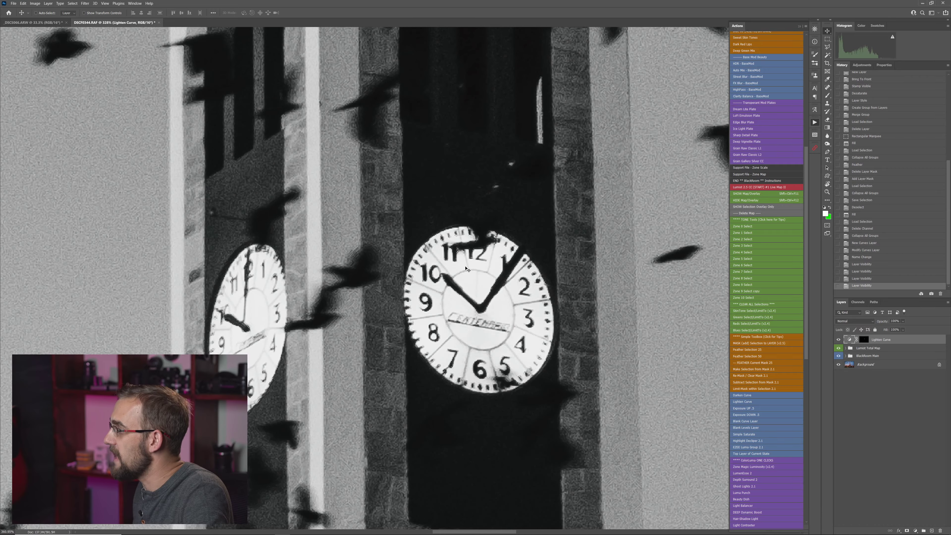
pyautogui.click(839, 340)
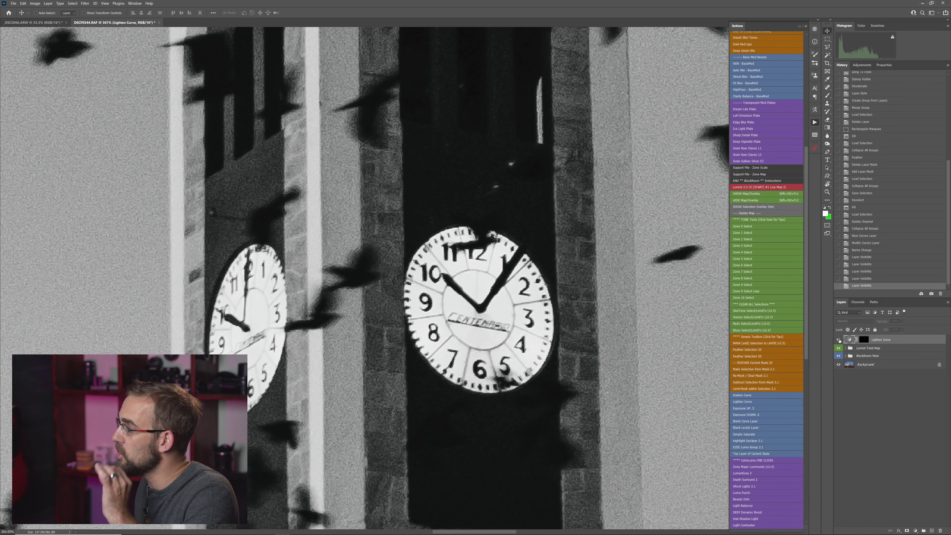
pyautogui.click(839, 340)
pyautogui.click(839, 340)
pyautogui.click(839, 339)
pyautogui.scroll(-5, 454, 338)
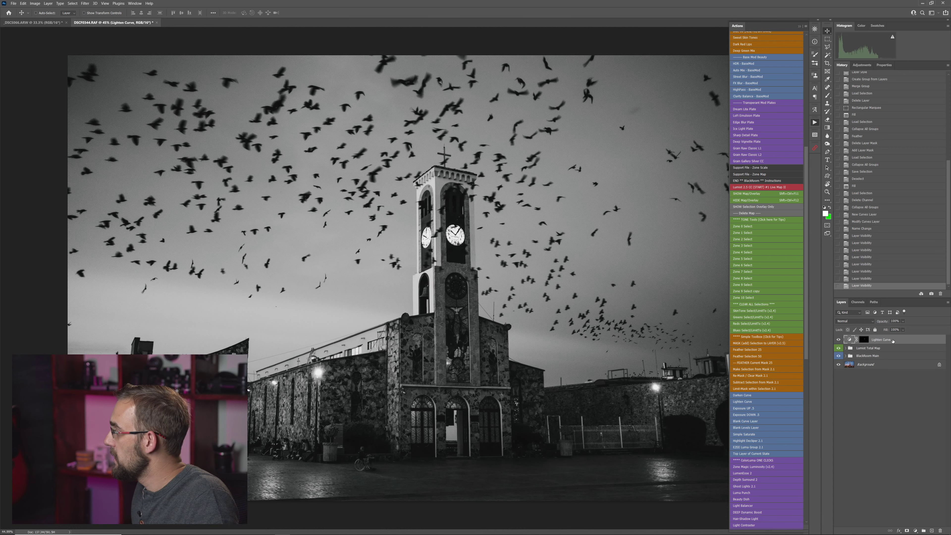
# Reshape the Lighten Curve by moving its midpoint further up the graph and adding a lower point in the shadows
pyautogui.click(849, 340)
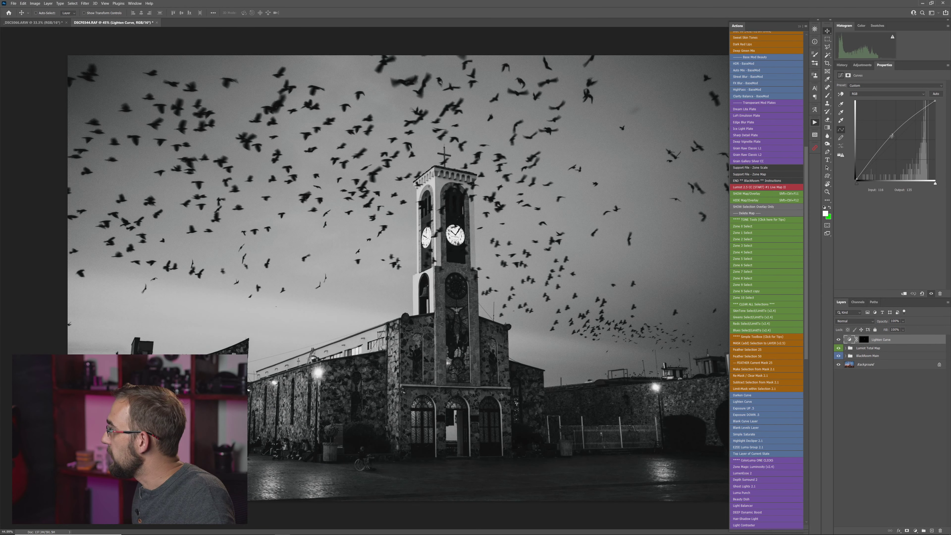
pyautogui.moveTo(892, 136)
pyautogui.mouseDown()
pyautogui.moveTo(882, 127)
pyautogui.moveTo(903, 123)
pyautogui.mouseUp()
pyautogui.moveTo(867, 166); pyautogui.dragTo(865, 172)
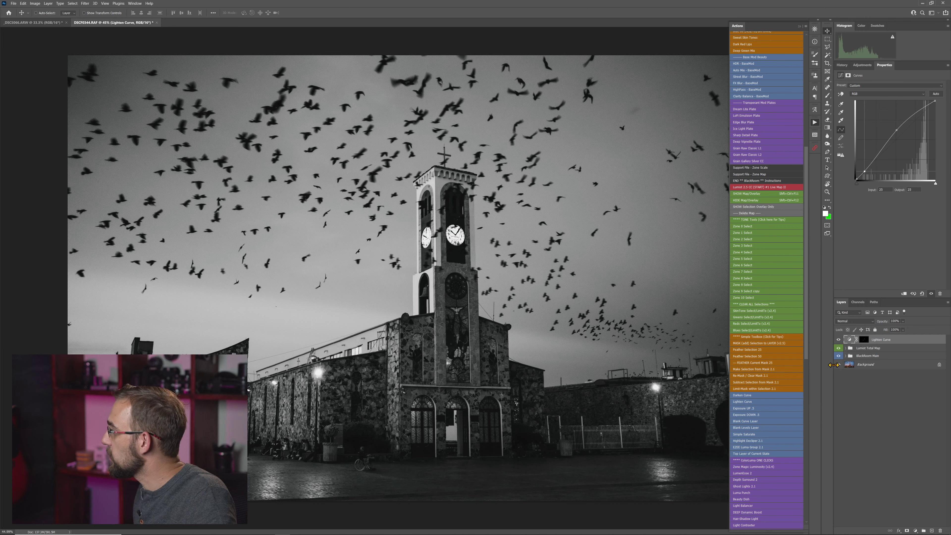
pyautogui.click(838, 340)
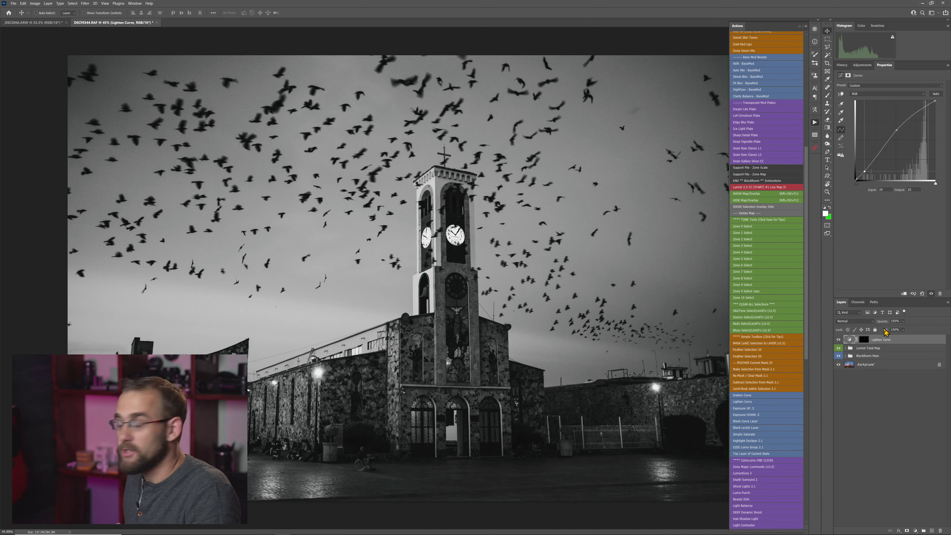
# Add a Levels adjustment layer above the Lighten Curve and raise its black input point to deepen the shadows
pyautogui.click(915, 531)
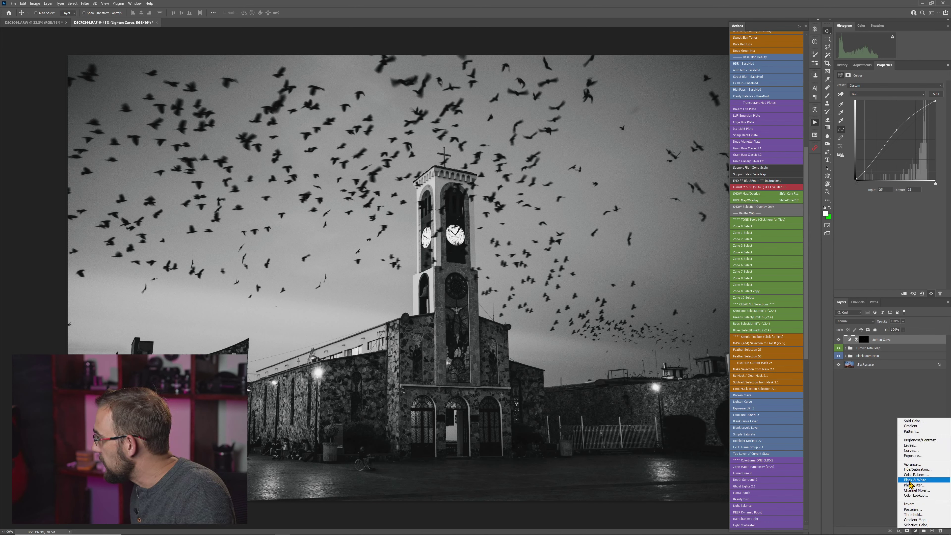
pyautogui.click(913, 445)
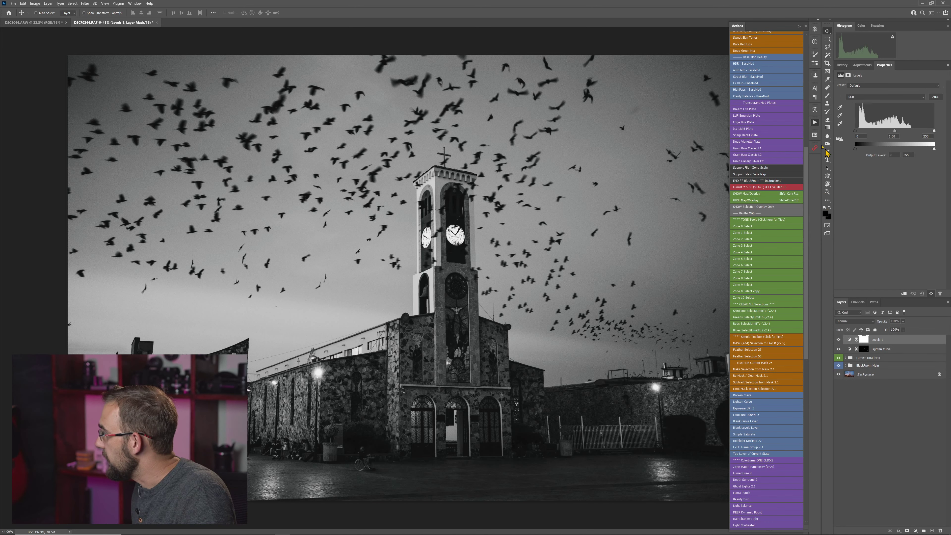
pyautogui.moveTo(857, 135); pyautogui.dragTo(865, 135)
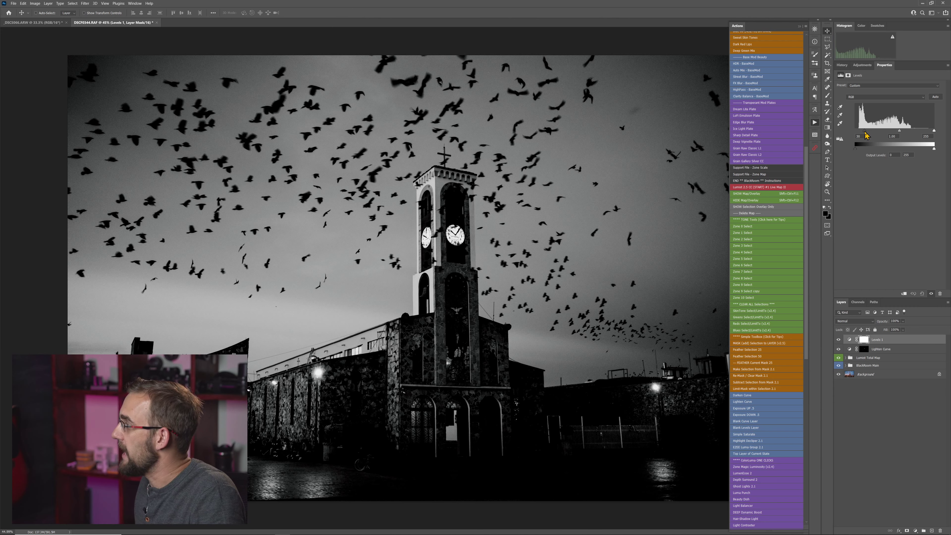
# Show the zones map and toggle the Levels layer's visibility to compare how it shifts the tonal zones
pyautogui.click(839, 340)
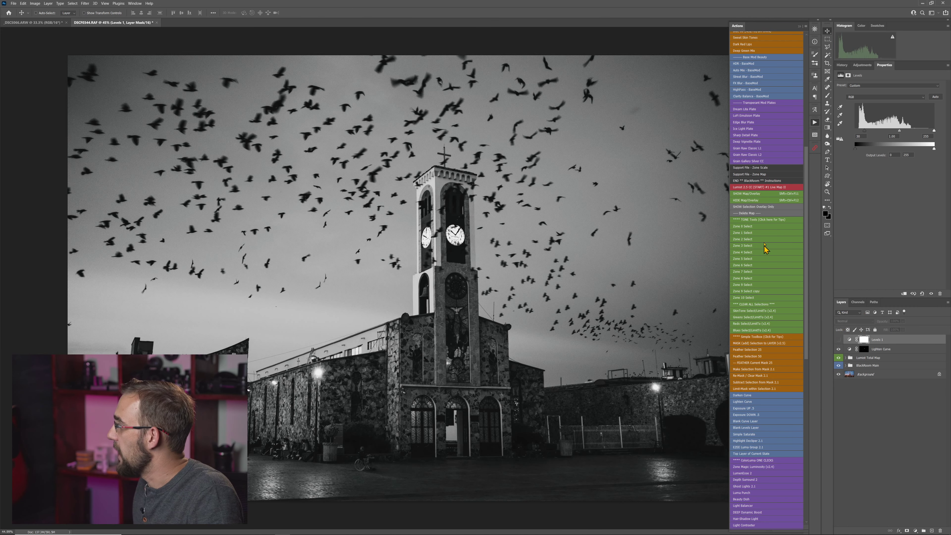
pyautogui.click(746, 195)
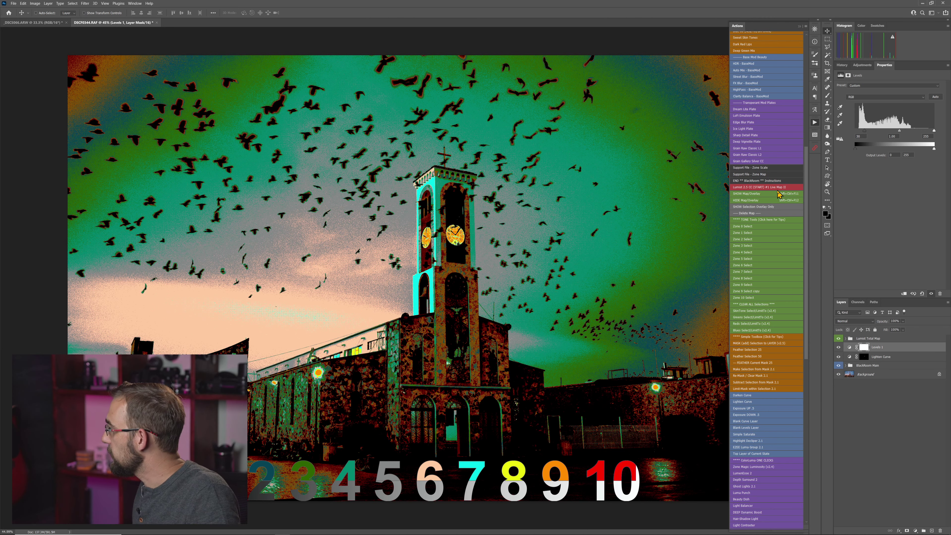
pyautogui.click(839, 347)
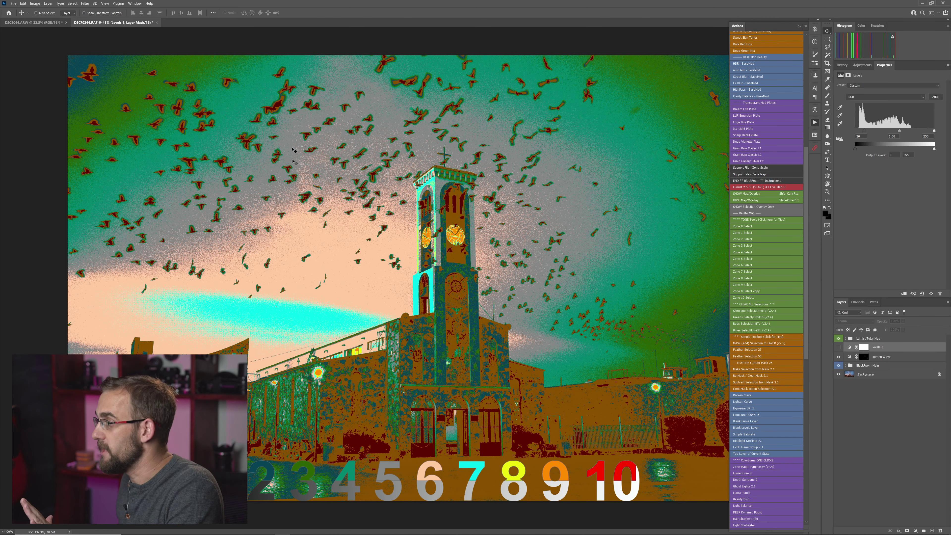
# Show the Levels layer, pull its black input point back slightly to lift the deepest shadows, and hide the layer again
pyautogui.click(838, 347)
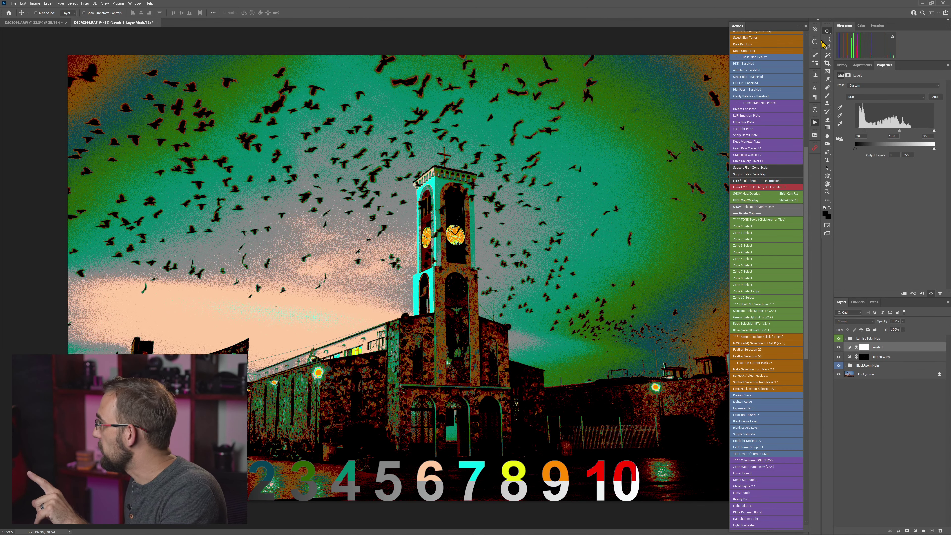
pyautogui.moveTo(865, 131); pyautogui.dragTo(860, 132)
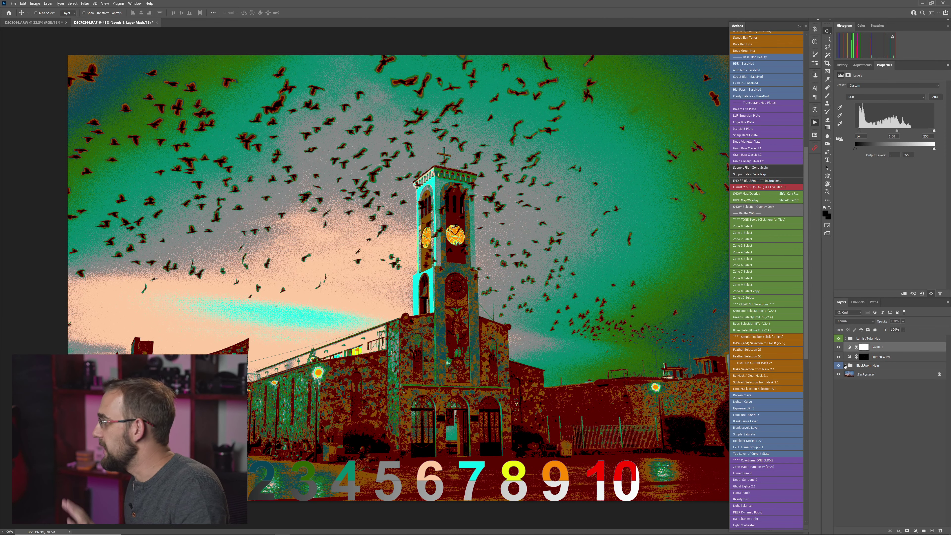
pyautogui.click(838, 347)
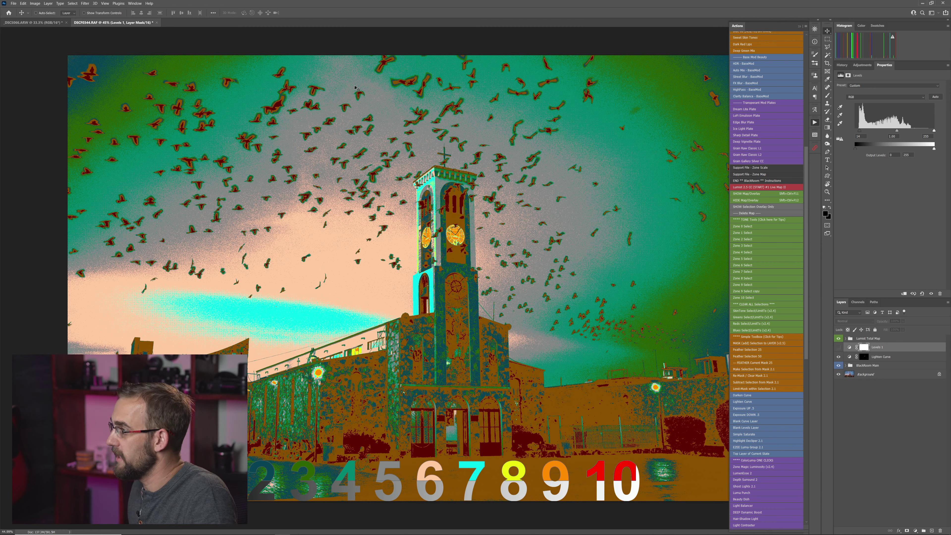
# Examine the birds in the sky up close on the zones map with the Levels layer hidden
pyautogui.scroll(1, 428, 446)
pyautogui.scroll(6, 355, 165)
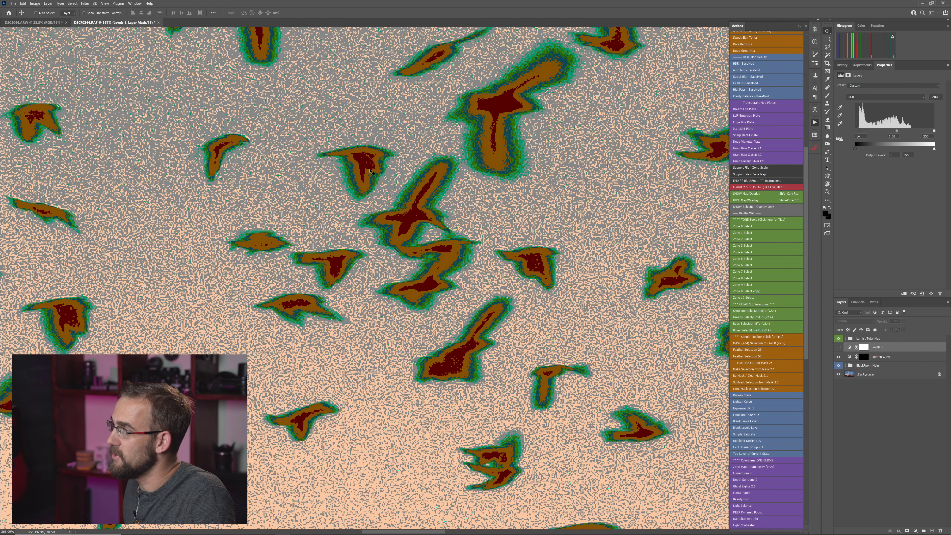
pyautogui.scroll(-8, 362, 180)
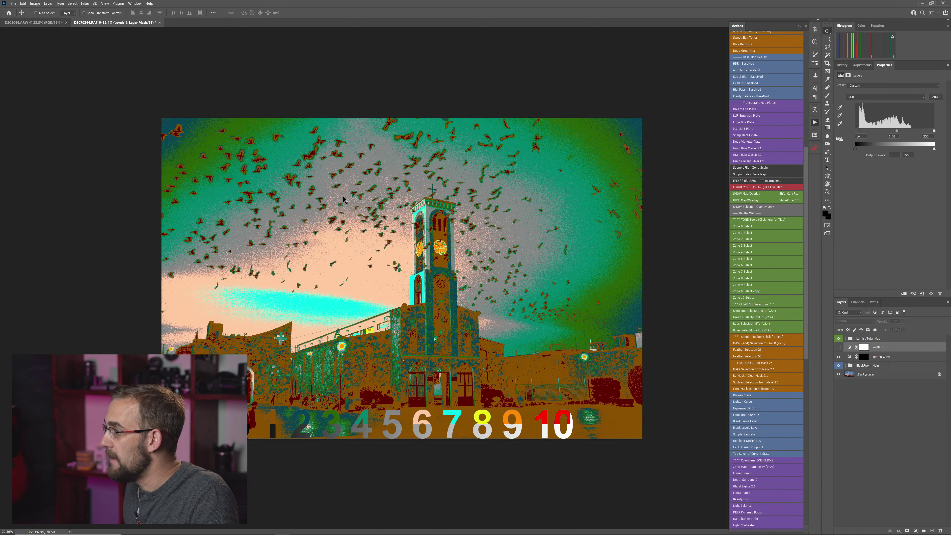
pyautogui.scroll(5, 344, 200)
pyautogui.scroll(4, 271, 207)
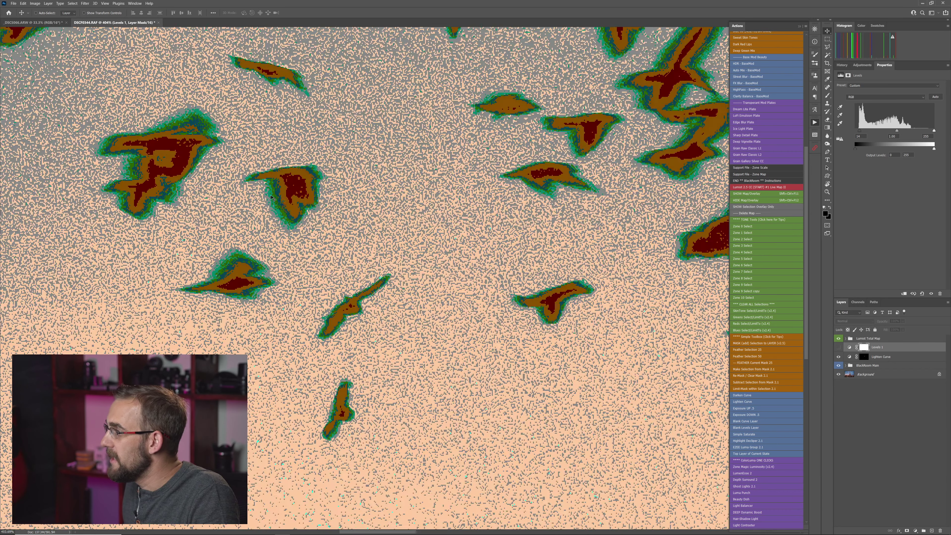
pyautogui.scroll(-9, 284, 199)
pyautogui.scroll(3, 403, 278)
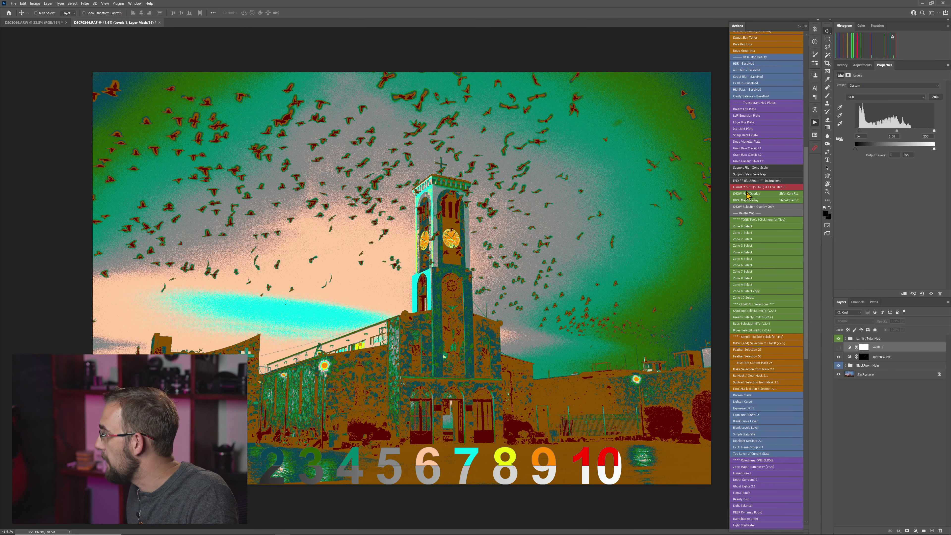
# Hide the zones map, select the darkest tones starting from Zone 1, and feather the selection by 50
pyautogui.click(758, 201)
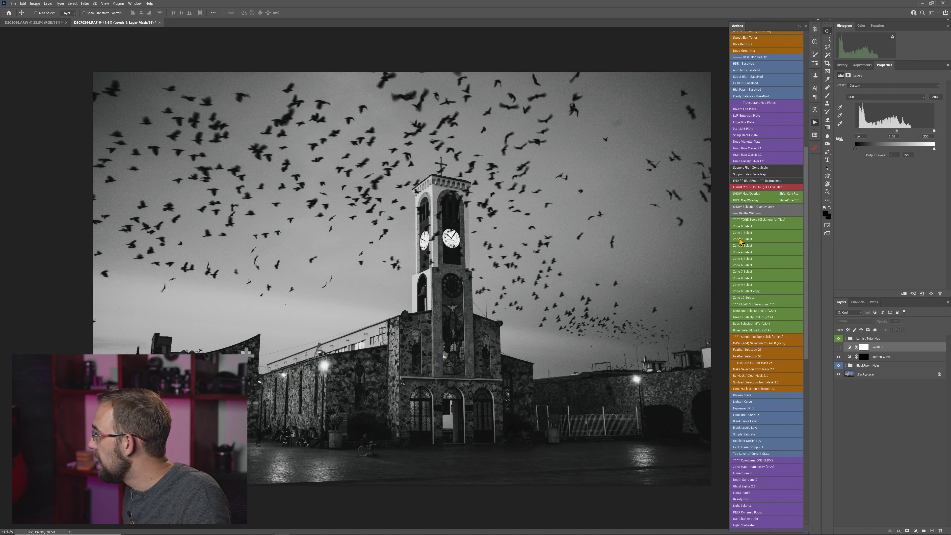
pyautogui.click(750, 233)
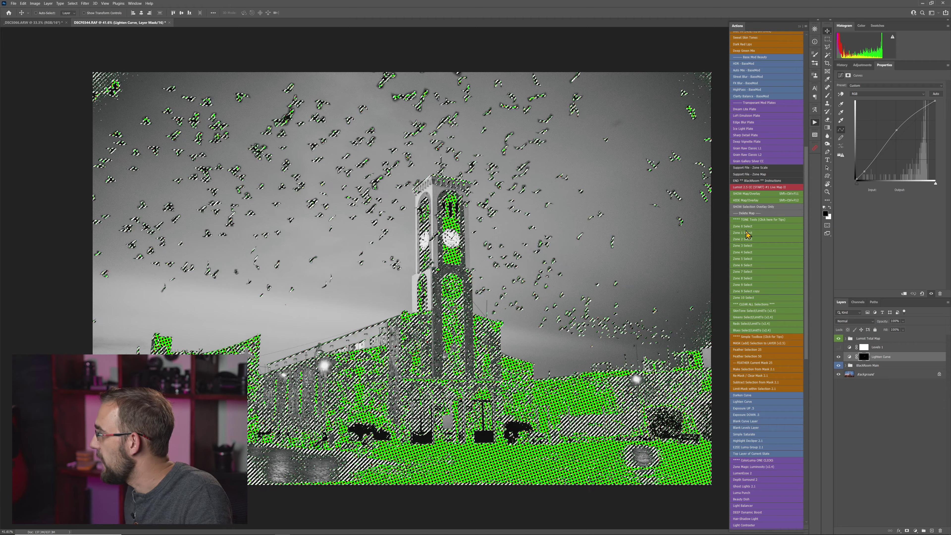
pyautogui.click(752, 201)
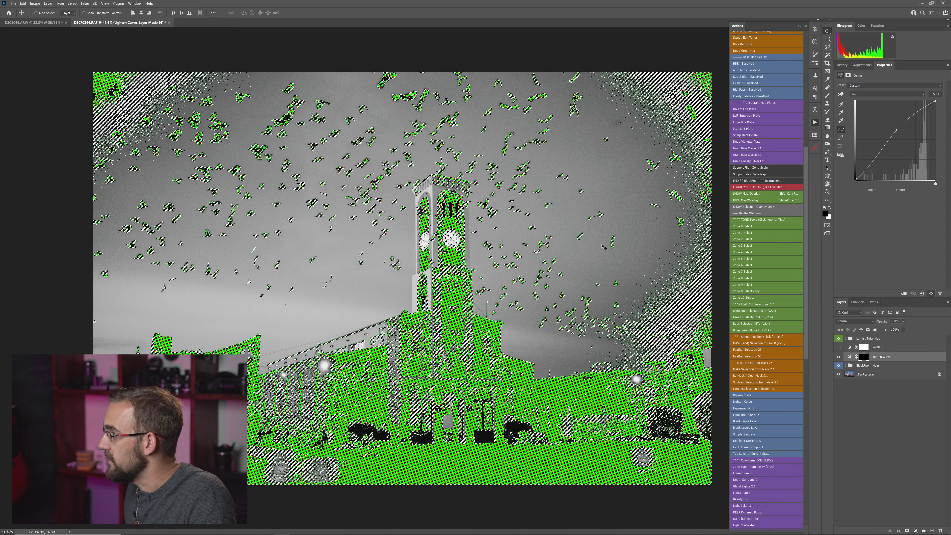
pyautogui.click(746, 355)
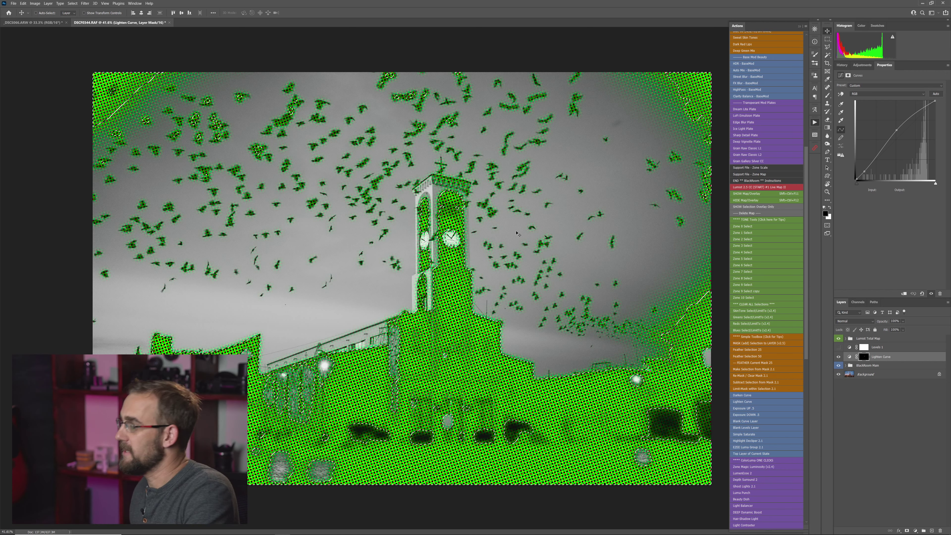
# Show the Levels 1 layer and apply the feathered dark-tone selection to it as a layer mask
pyautogui.click(885, 350)
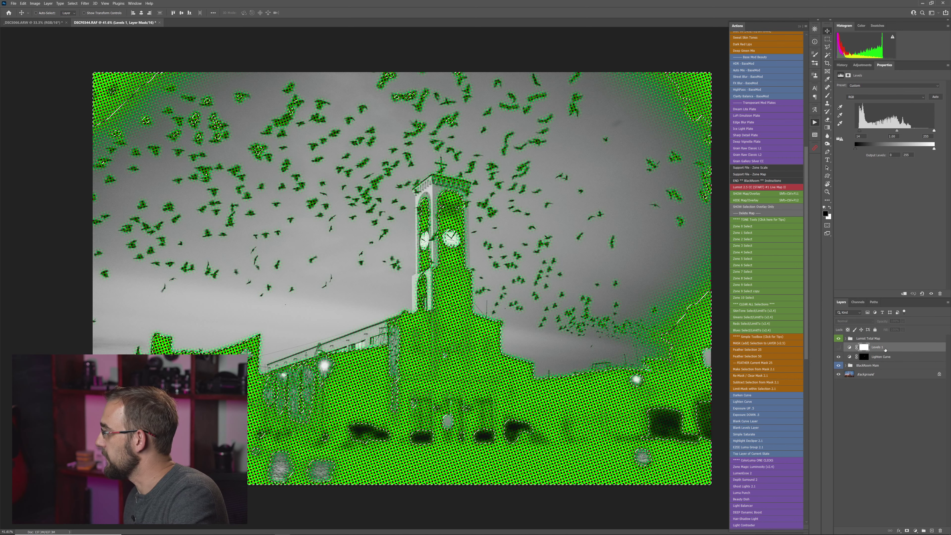
pyautogui.click(838, 348)
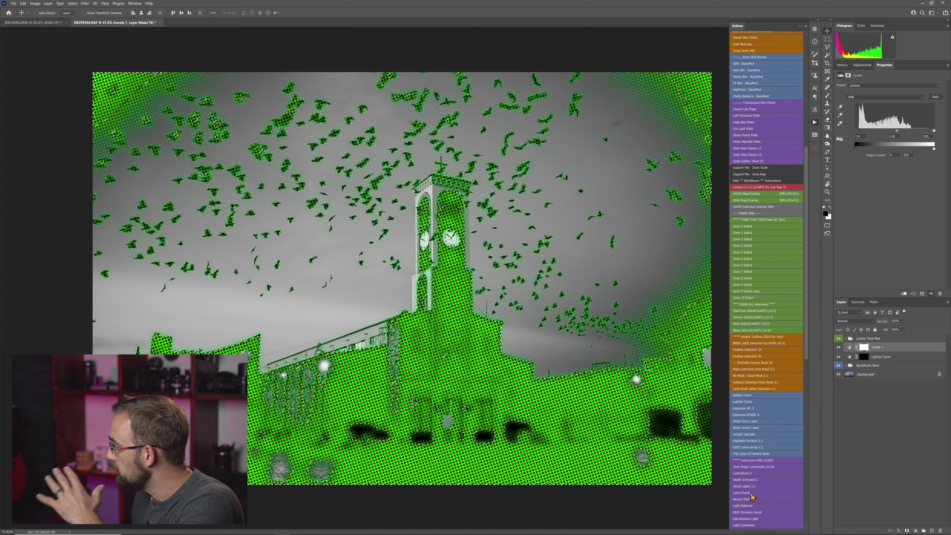
pyautogui.scroll(-2, 753, 496)
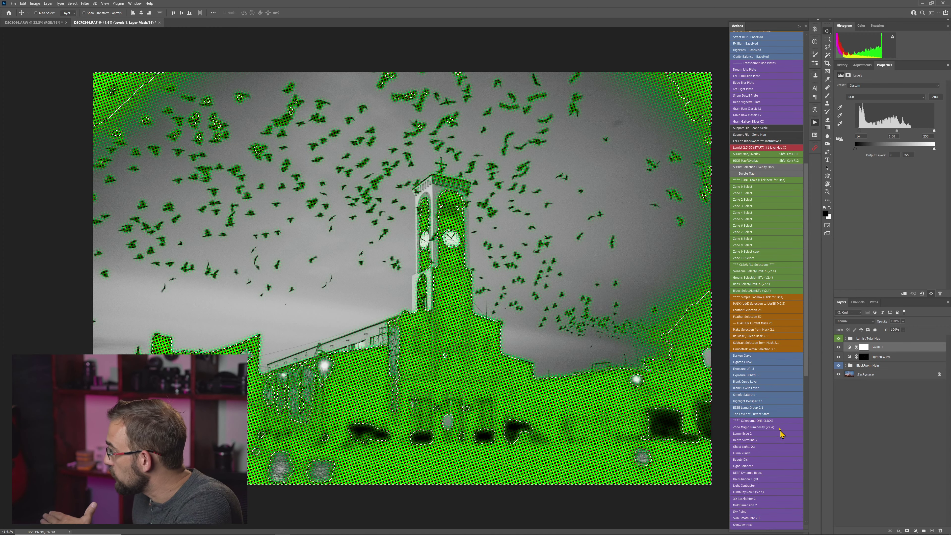
pyautogui.scroll(2, 772, 436)
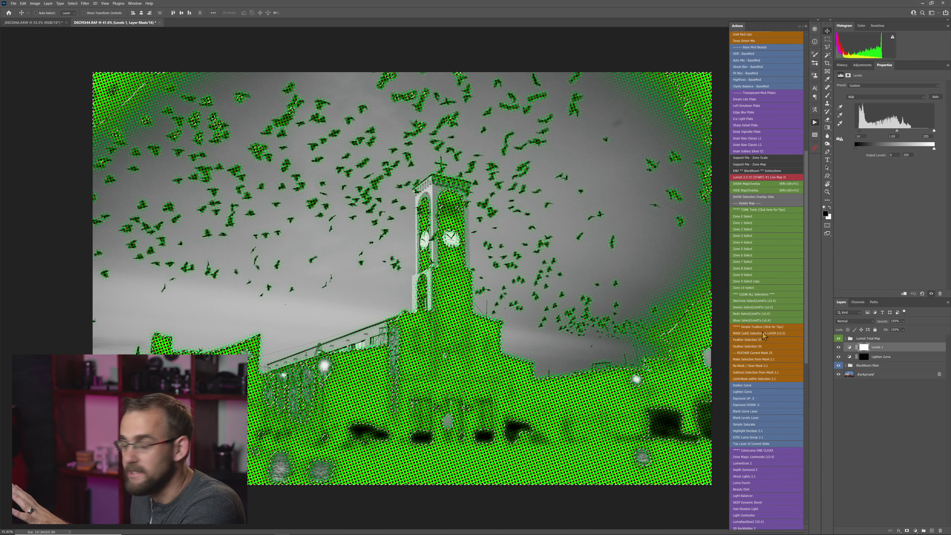
pyautogui.click(846, 366)
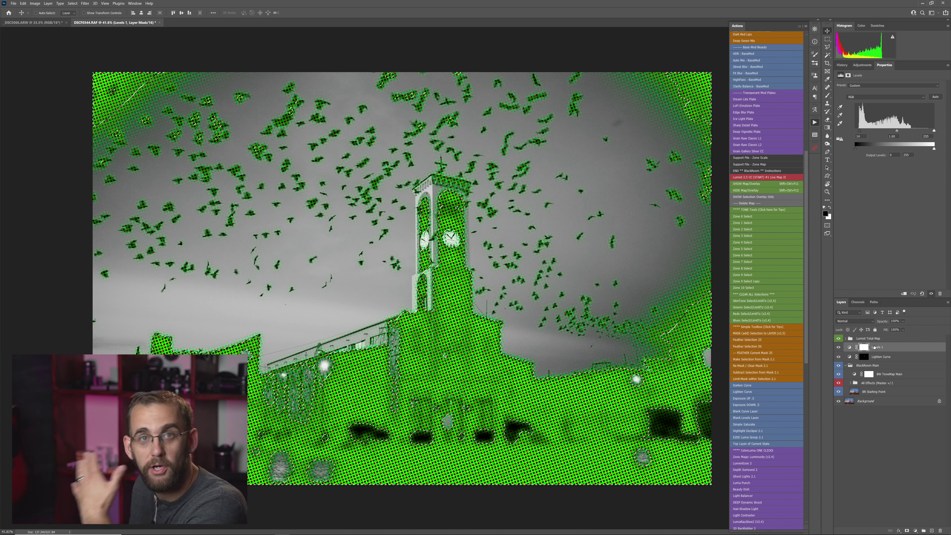
pyautogui.click(850, 347)
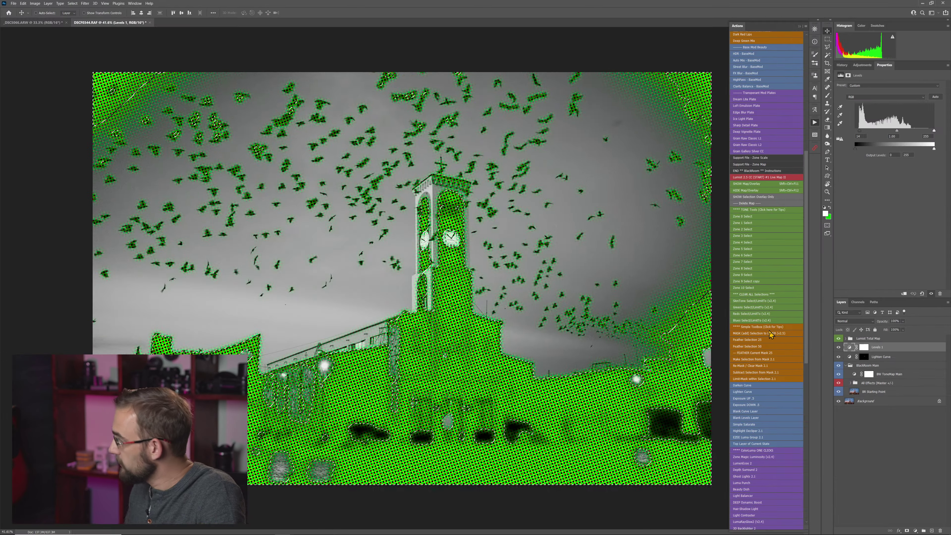
pyautogui.press('d')
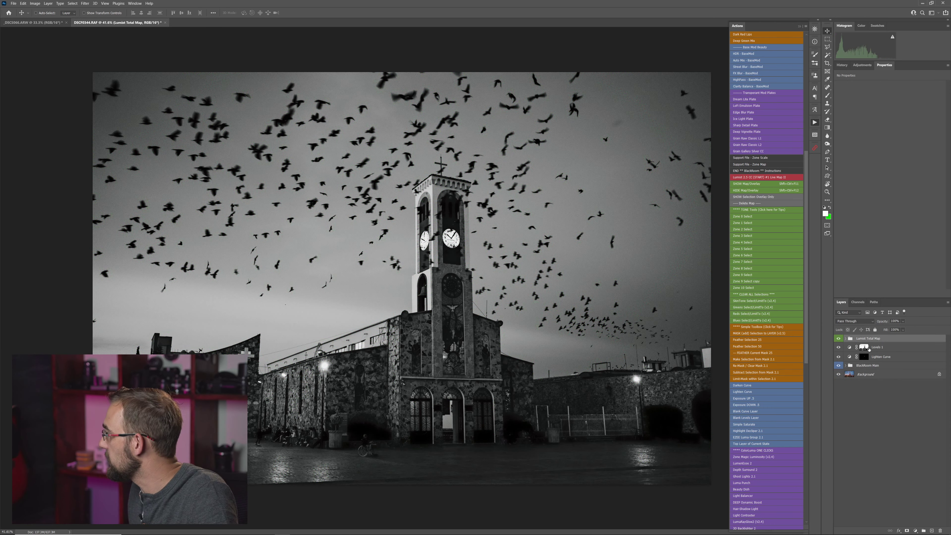
# Toggle the masked Levels 1 layer's visibility to compare its effect, and briefly show the zones map to check the tones
pyautogui.click(838, 347)
pyautogui.click(838, 347)
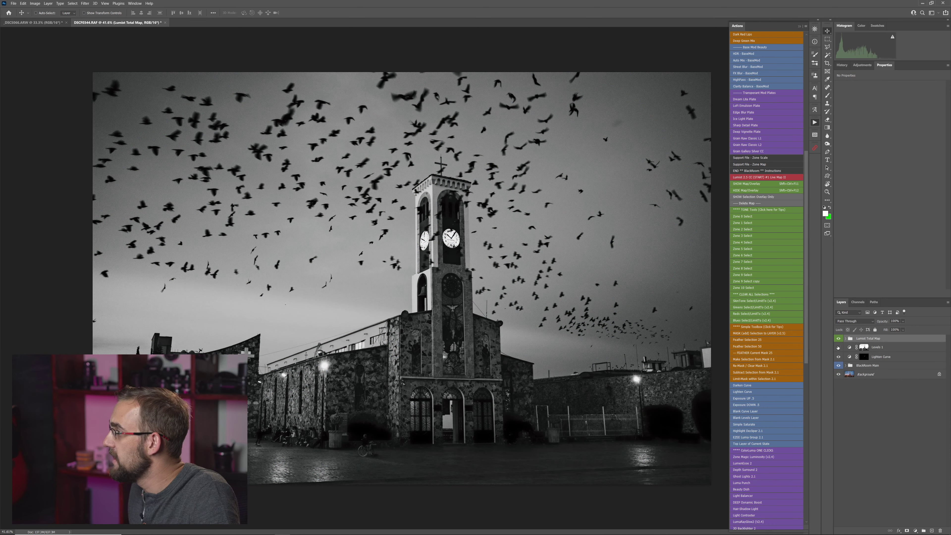
pyautogui.click(839, 348)
pyautogui.click(839, 347)
pyautogui.click(839, 347)
pyautogui.click(839, 347)
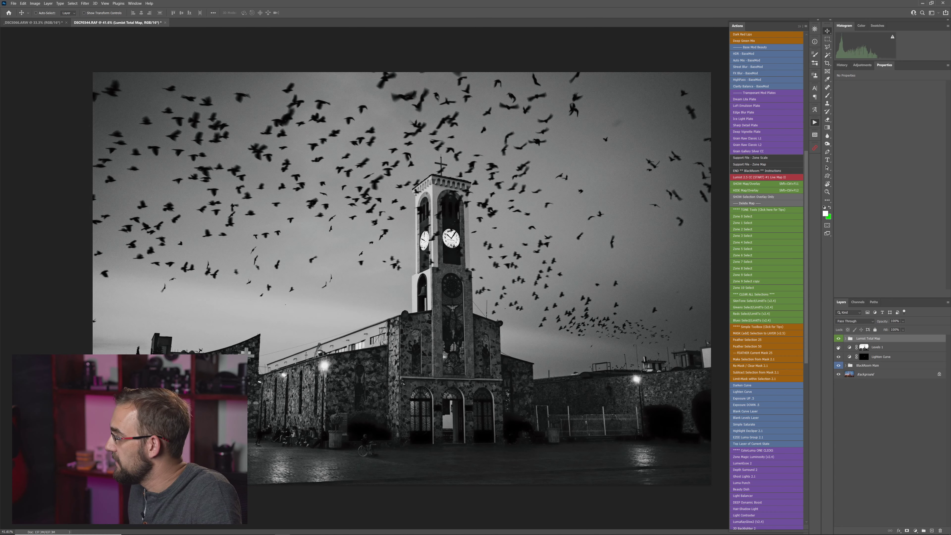
pyautogui.click(838, 347)
pyautogui.click(838, 348)
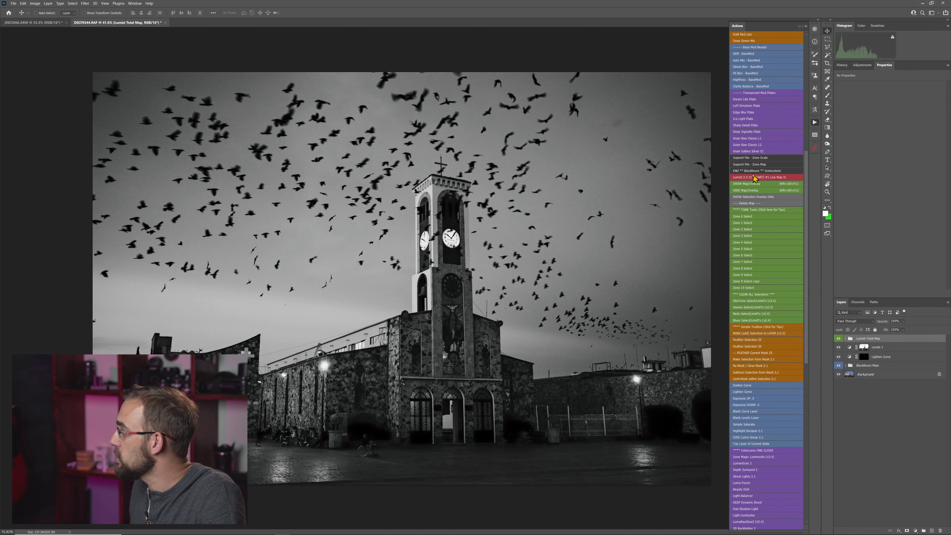
pyautogui.click(753, 184)
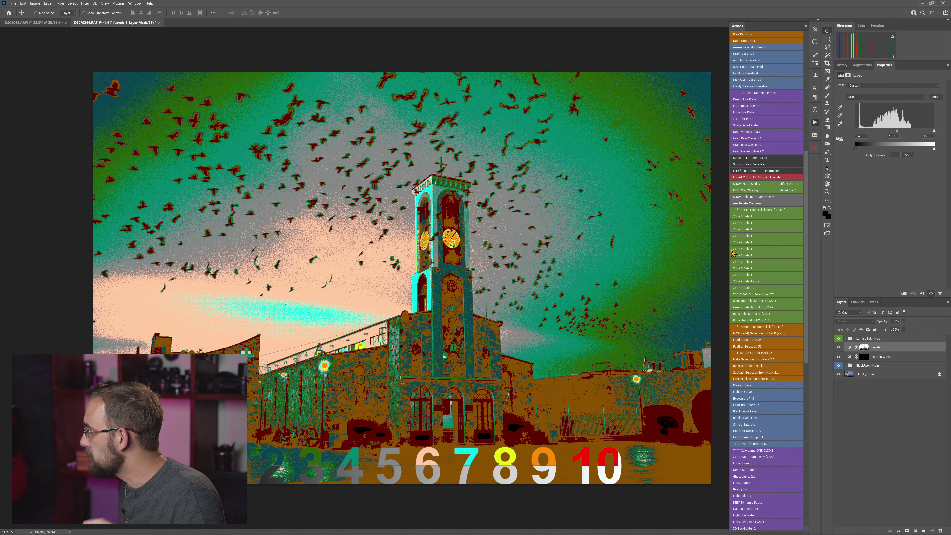
pyautogui.click(756, 190)
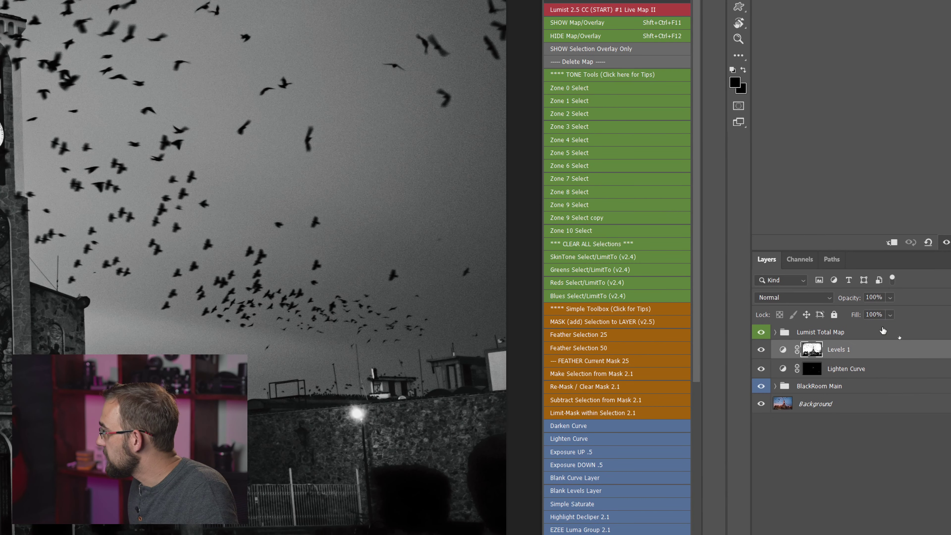
# Expand the BlackRoom Main group, fit the whole photo in view, and toggle the group's visibility to compare the conversion
pyautogui.click(775, 385)
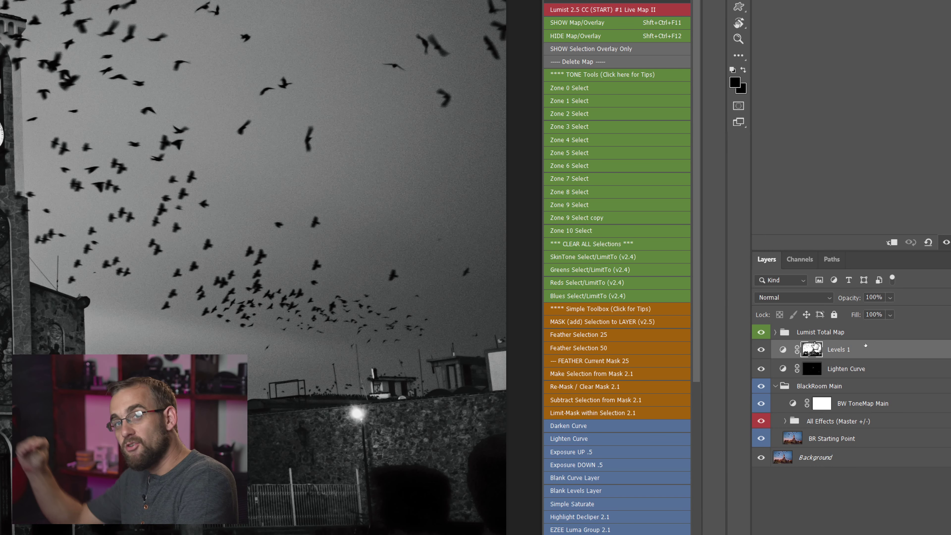
pyautogui.scroll(-5, 254, 233)
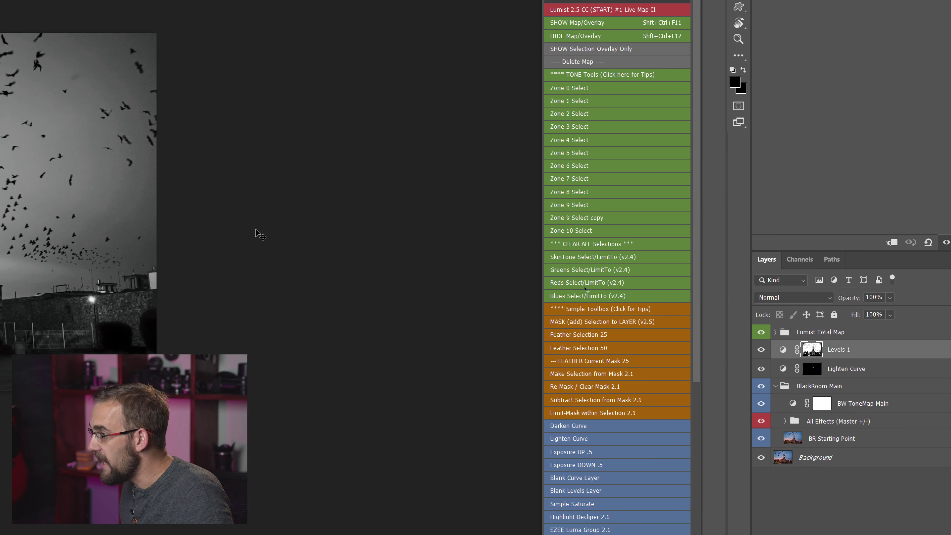
pyautogui.scroll(2, 83, 242)
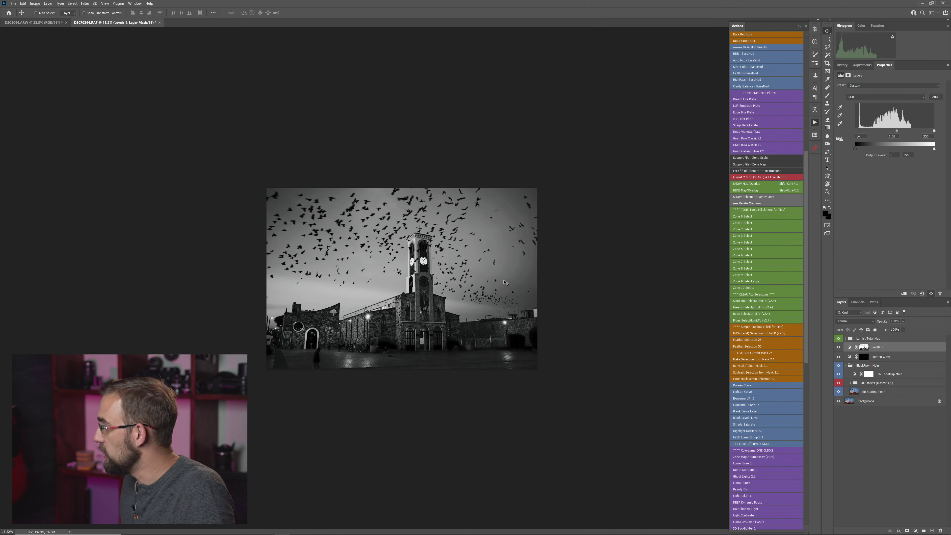
pyautogui.hotkey('ctrl', '0')
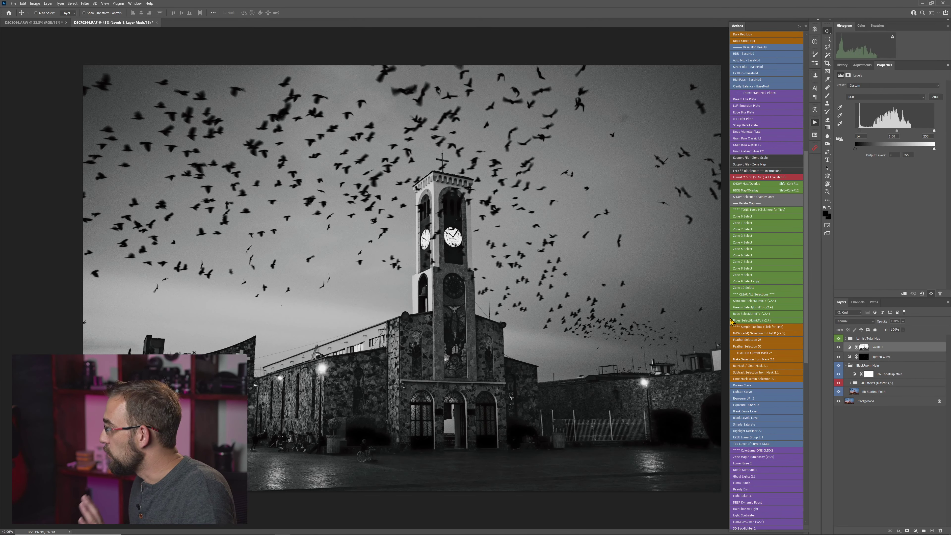
pyautogui.scroll(1, 789, 221)
pyautogui.scroll(-3, 801, 263)
pyautogui.click(815, 123)
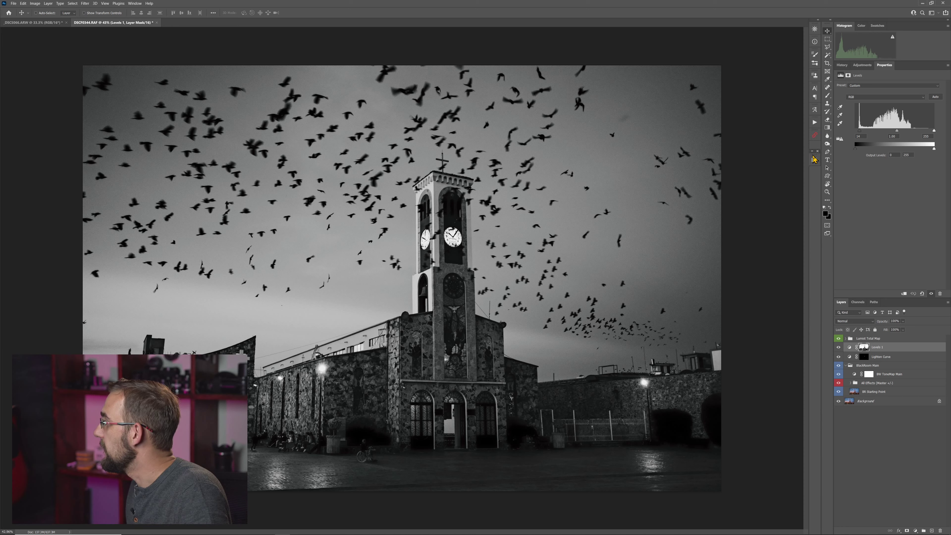
pyautogui.click(815, 126)
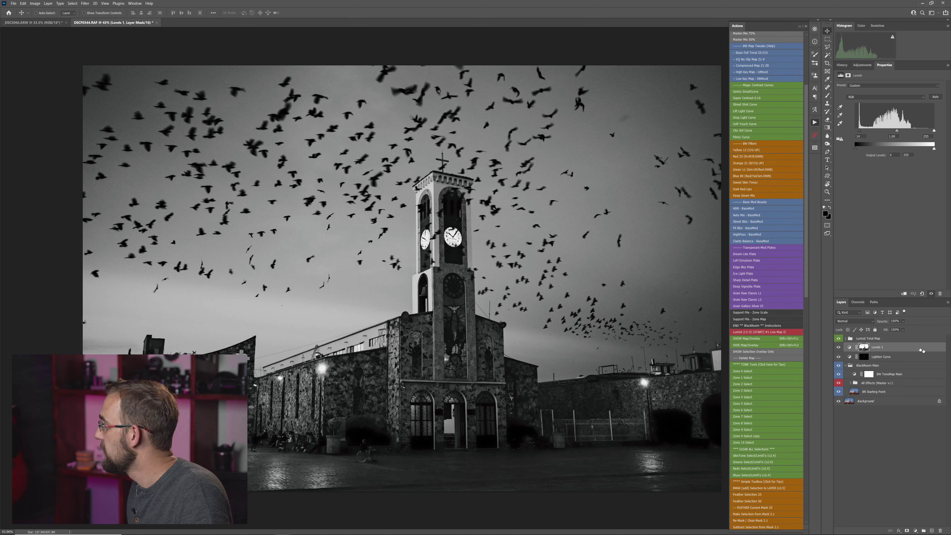
pyautogui.click(838, 365)
pyautogui.click(839, 366)
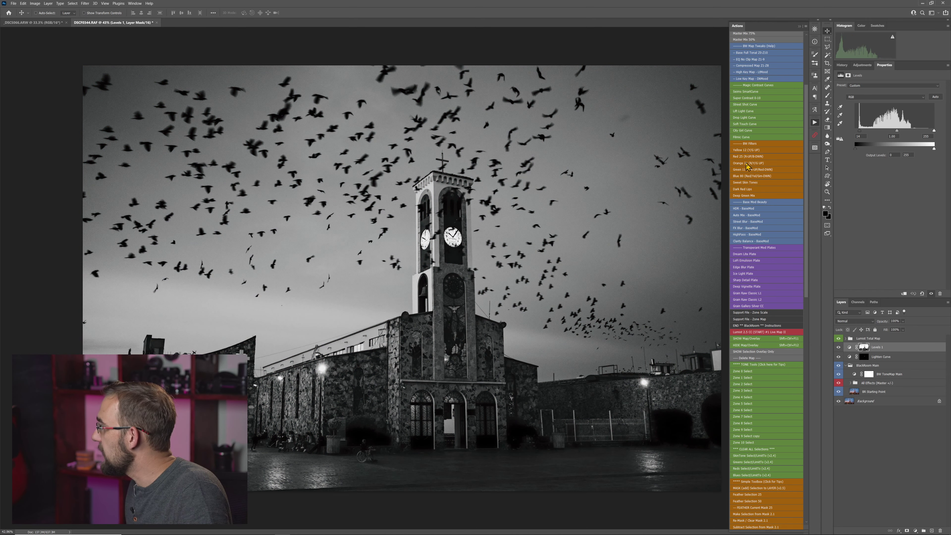
# Apply one of the Light Foundry mixes to the BlackRoom Main group's black-and-white conversion
pyautogui.moveTo(807, 184); pyautogui.dragTo(808, 131)
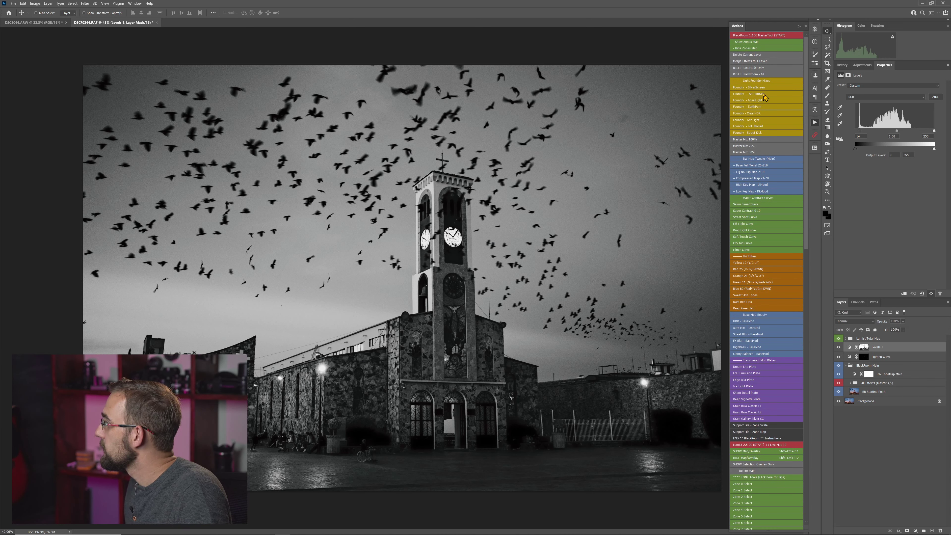
pyautogui.click(760, 100)
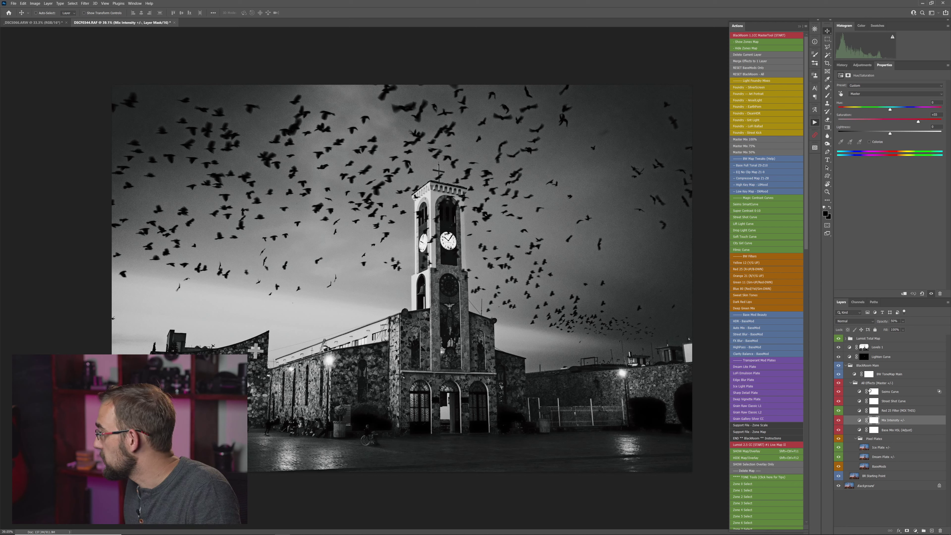
# Try the LumenEsse 2 effect above the layer stack, collapse its group, and toggle its visibility to compare the photo
pyautogui.scroll(-15, 764, 263)
pyautogui.click(737, 313)
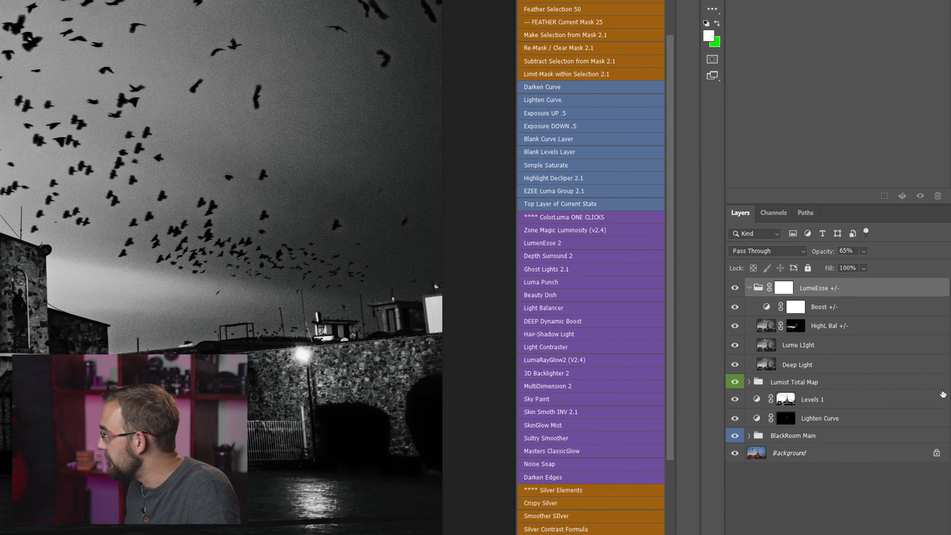
pyautogui.click(749, 288)
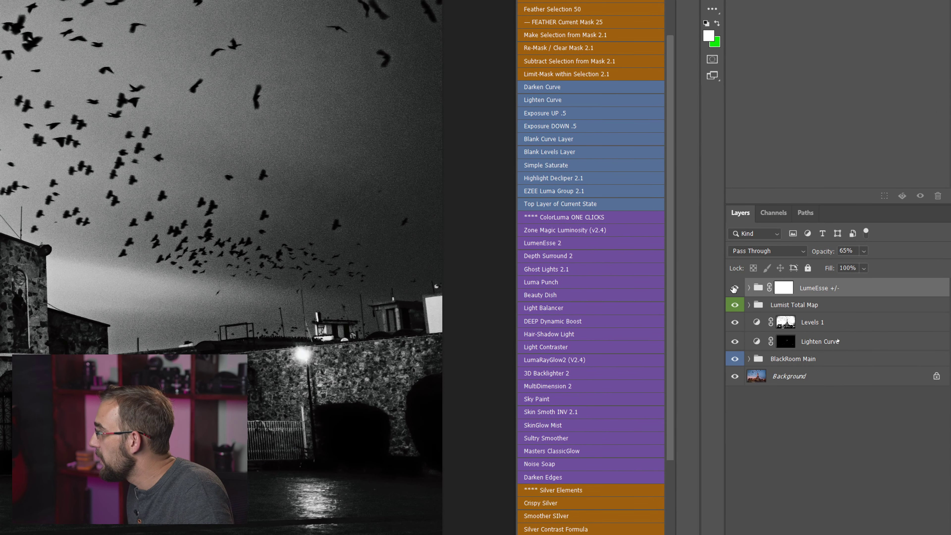
pyautogui.click(734, 288)
pyautogui.click(735, 287)
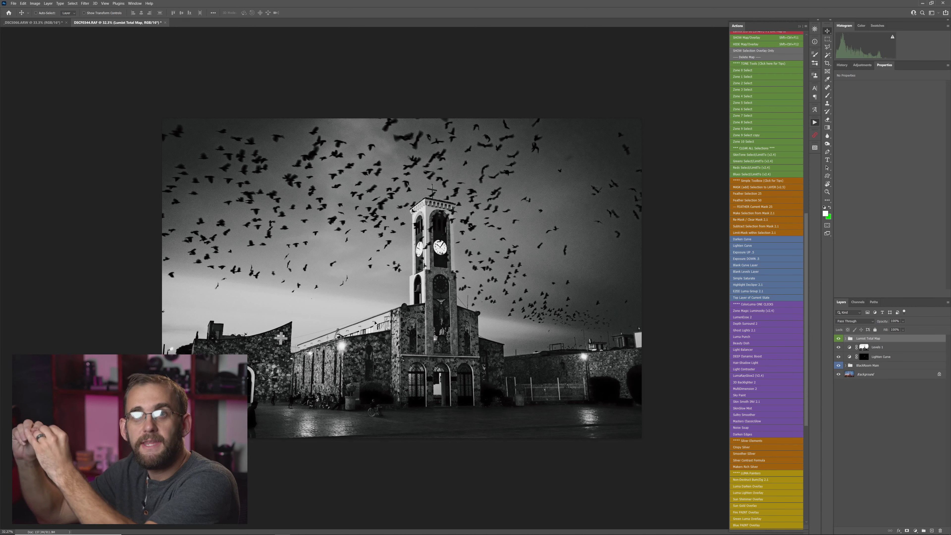
# Toggle the BlackRoom Main group's visibility to compare the church photo with and without the conversion
pyautogui.scroll(3, 407, 316)
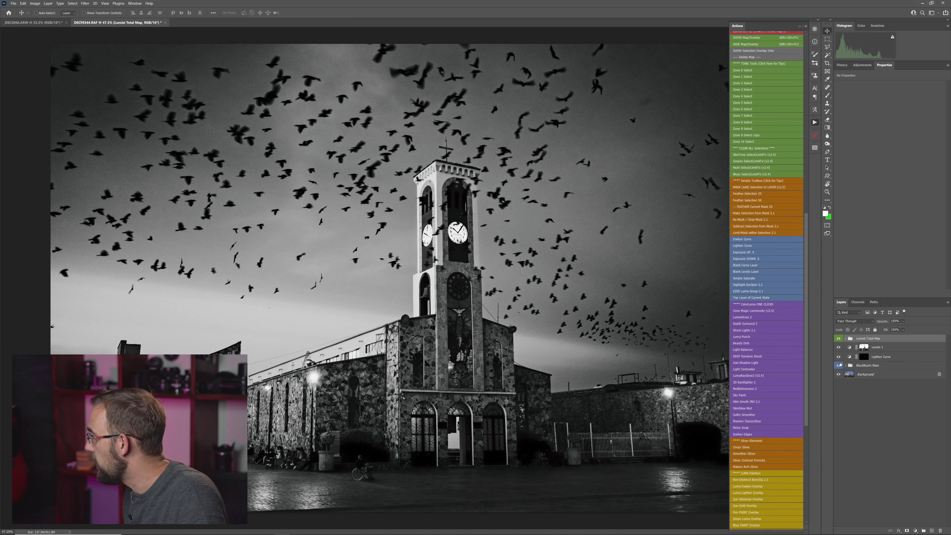
pyautogui.hotkey('ctrl', '0')
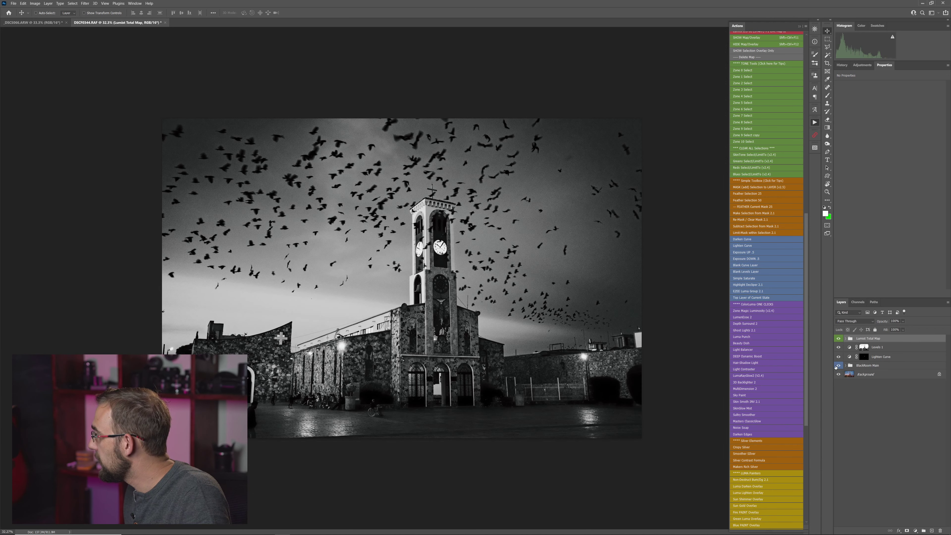
pyautogui.click(839, 365)
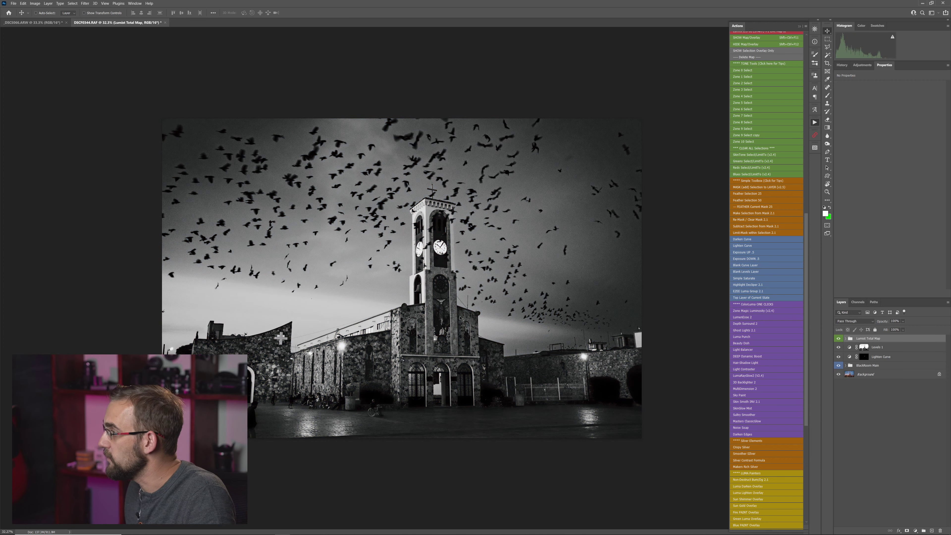
pyautogui.scroll(3, 528, 240)
pyautogui.scroll(-3, 528, 240)
# Show the zones map on the church photo, inspect the tones around the tower clock up close, and hide the map again
pyautogui.click(745, 39)
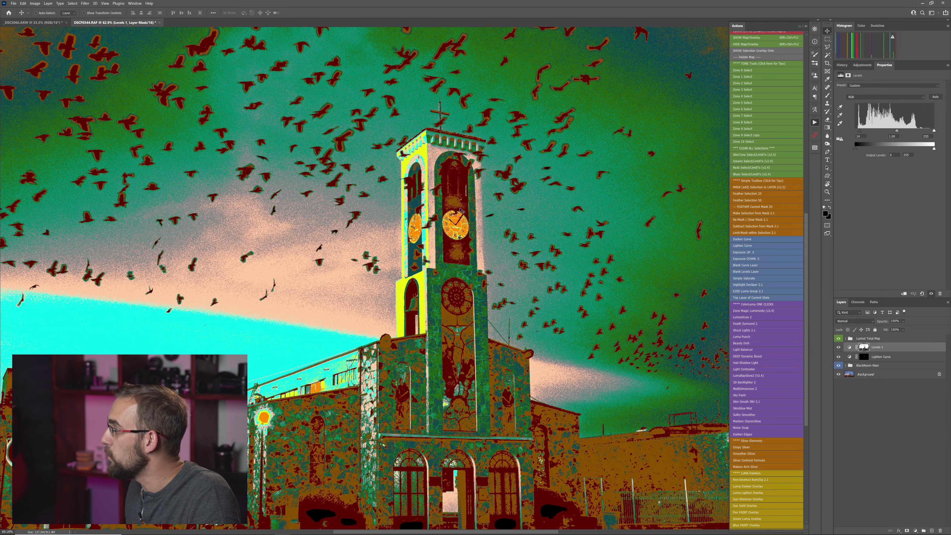
pyautogui.scroll(10, 455, 221)
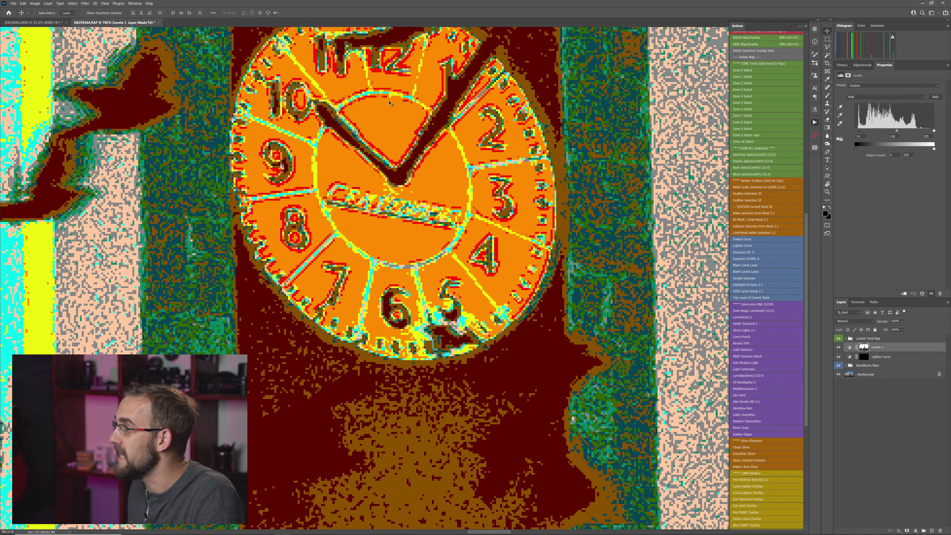
pyautogui.scroll(-10, 388, 122)
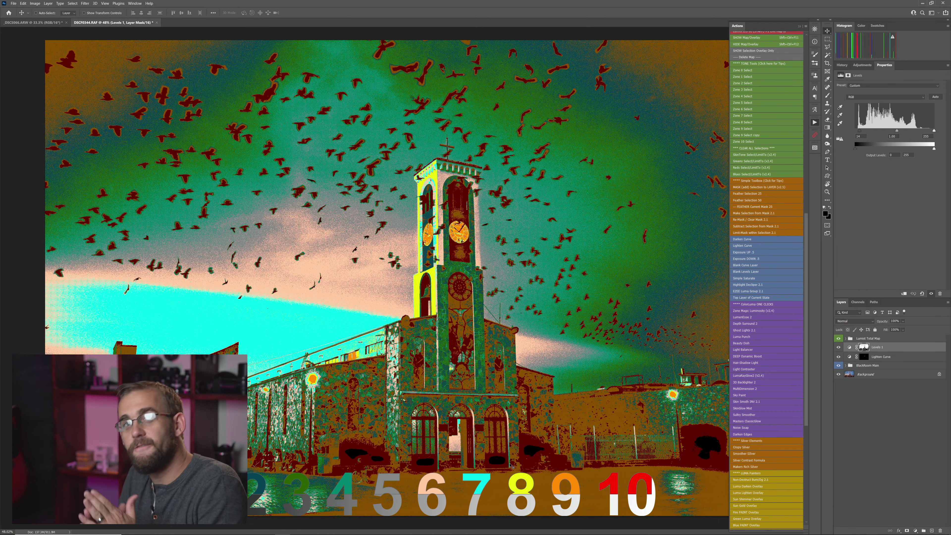
pyautogui.scroll(-1, 535, 402)
pyautogui.scroll(1, 534, 403)
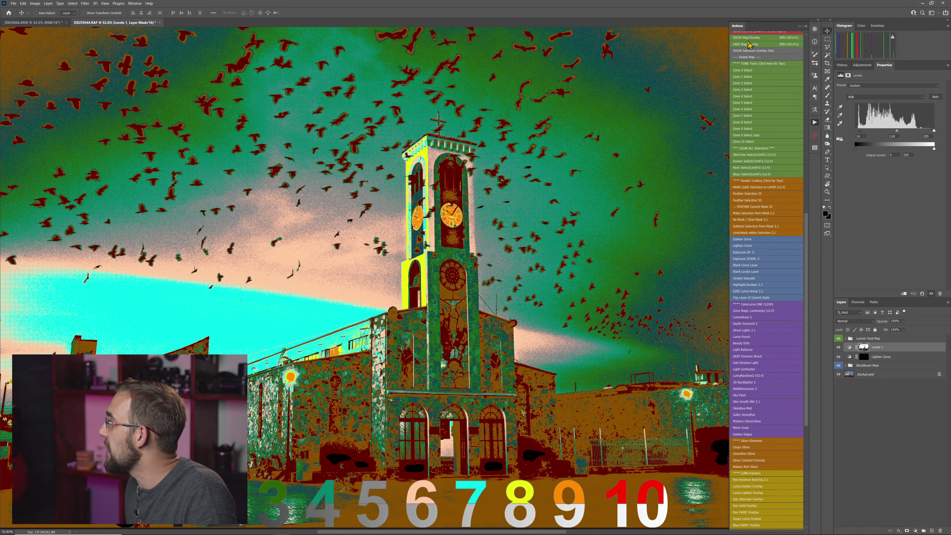
pyautogui.hotkey('ctrl', 'shift', 'F12')
pyautogui.scroll(-1, 380, 288)
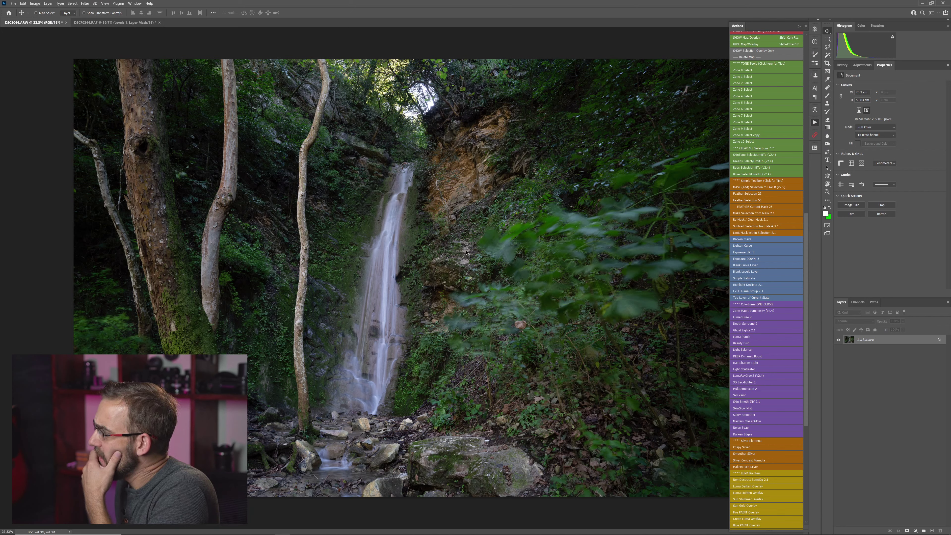
# Crop the waterfall photo in from both sides to about 65 cm wide, keeping its full height
pyautogui.scroll(1, 772, 41)
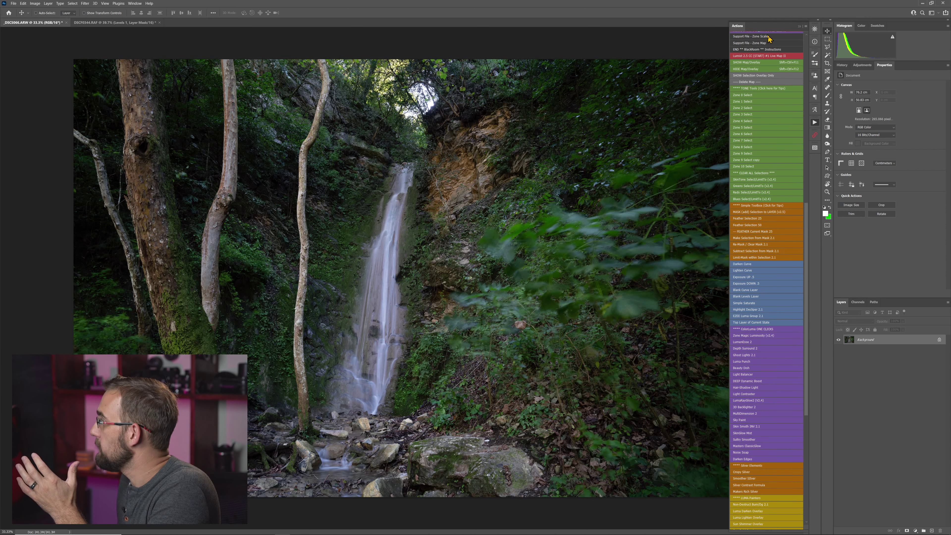
pyautogui.scroll(1, 771, 41)
pyautogui.scroll(-1, 537, 275)
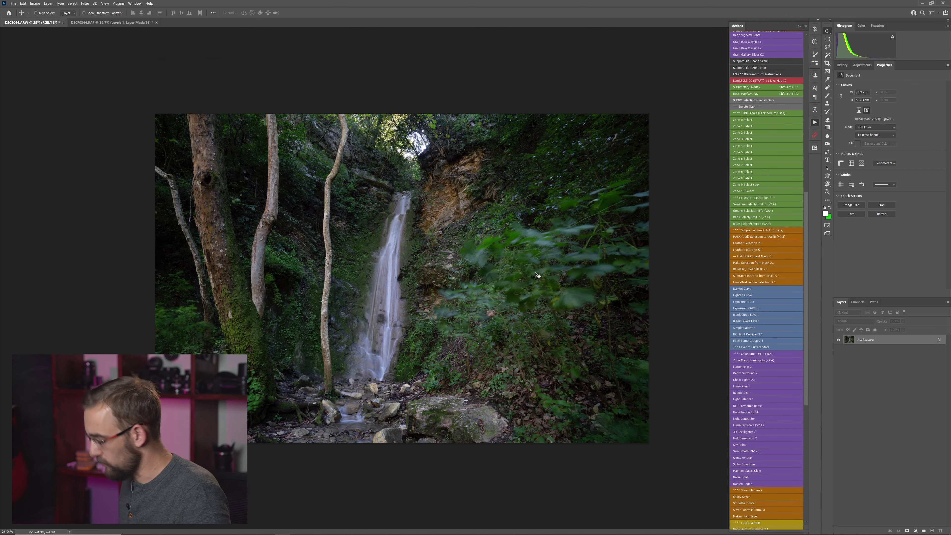
pyautogui.press('r')
pyautogui.press('c')
pyautogui.moveTo(649, 278); pyautogui.dragTo(617, 280)
pyautogui.moveTo(182, 278); pyautogui.dragTo(199, 278)
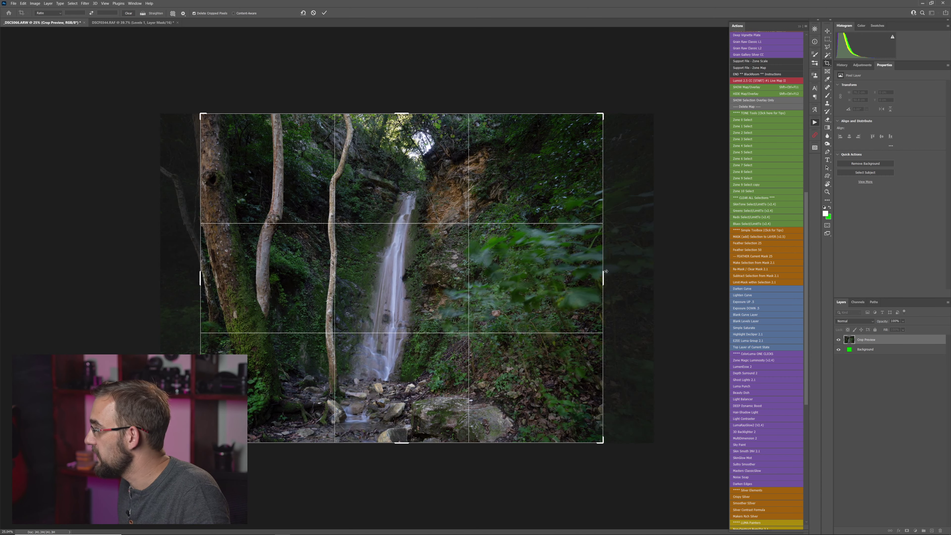
pyautogui.moveTo(603, 278); pyautogui.dragTo(613, 277)
pyautogui.press('Return')
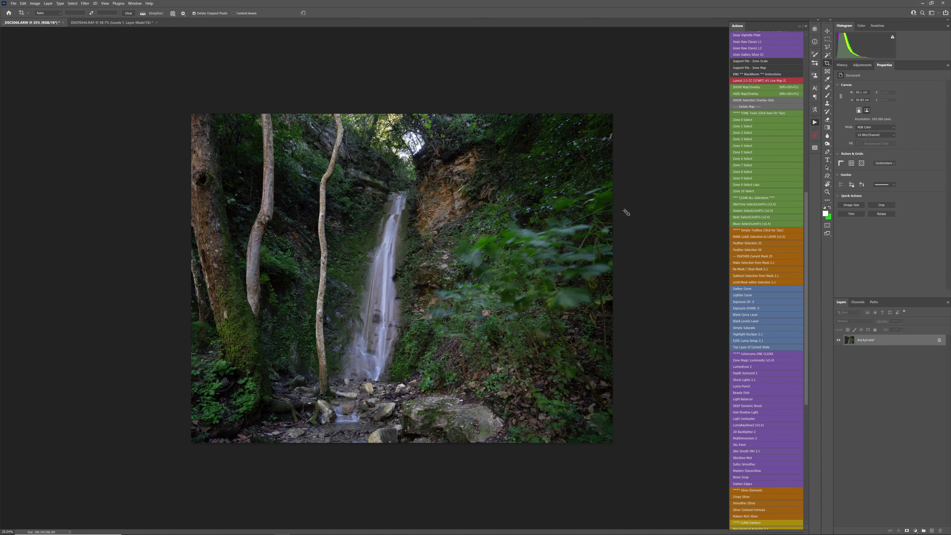
# Run the BlackRoom MasterTool start action on the cropped waterfall photo to convert it to black and white
pyautogui.hotkey('ctrl', '0')
pyautogui.hotkey('ctrl', '-')
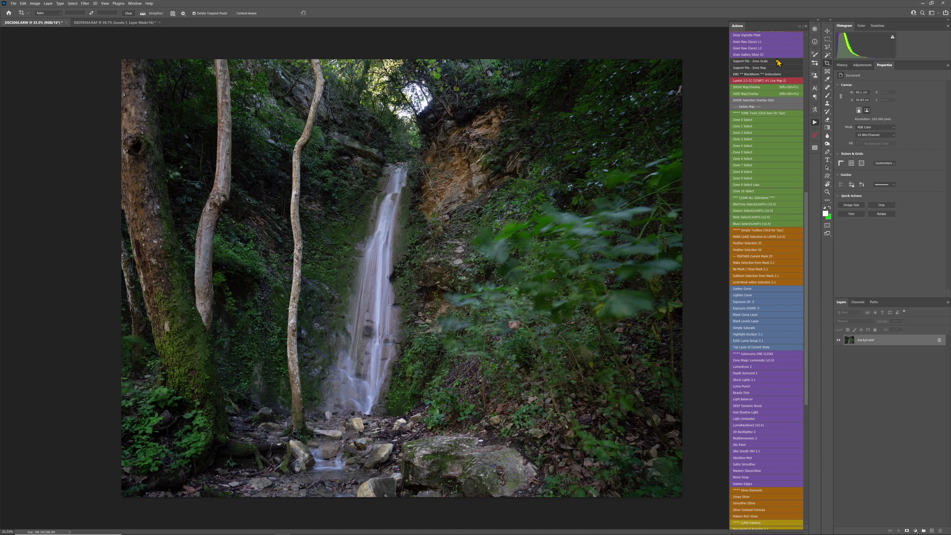
pyautogui.scroll(1, 771, 72)
pyautogui.moveTo(808, 237); pyautogui.dragTo(809, 71)
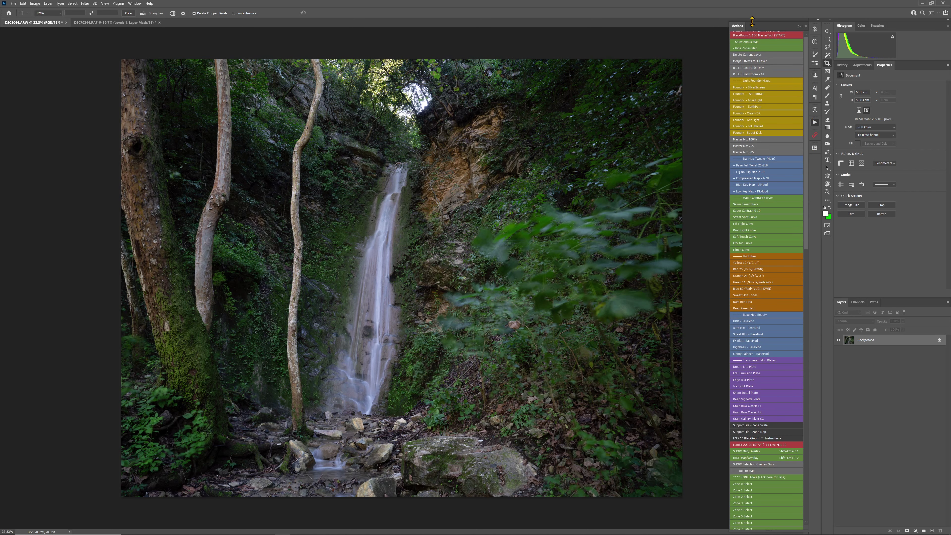
pyautogui.click(785, 37)
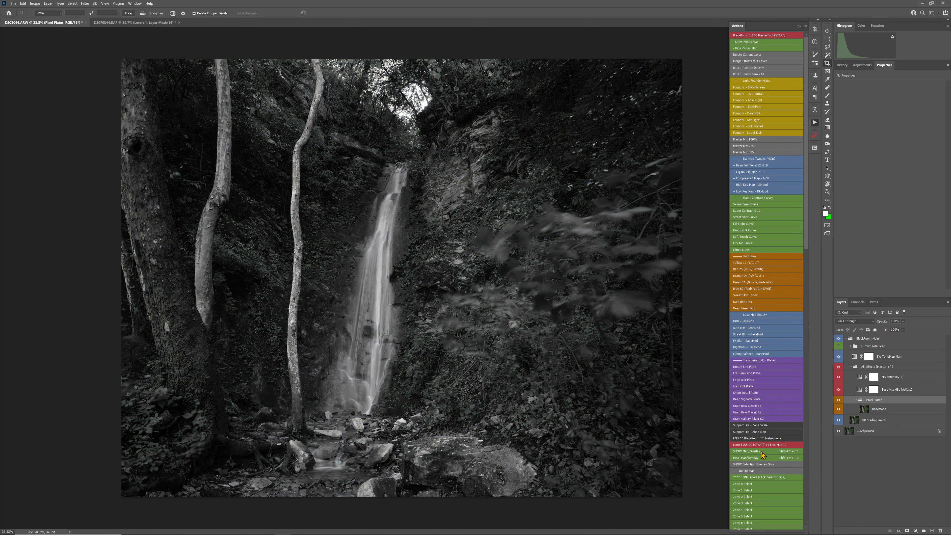
# Apply the third Light Foundry mix to the waterfall's black-and-white conversion
pyautogui.scroll(-5, 758, 444)
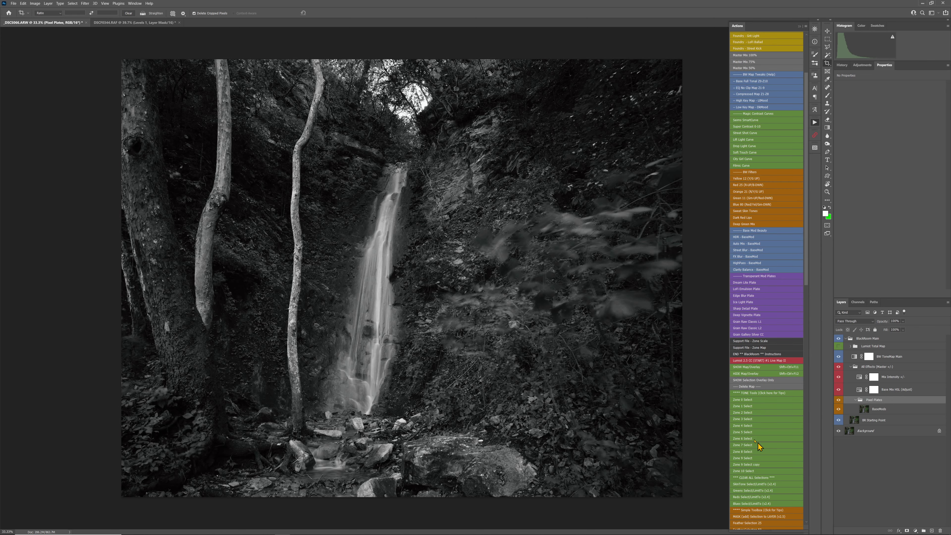
pyautogui.scroll(2, 448, 306)
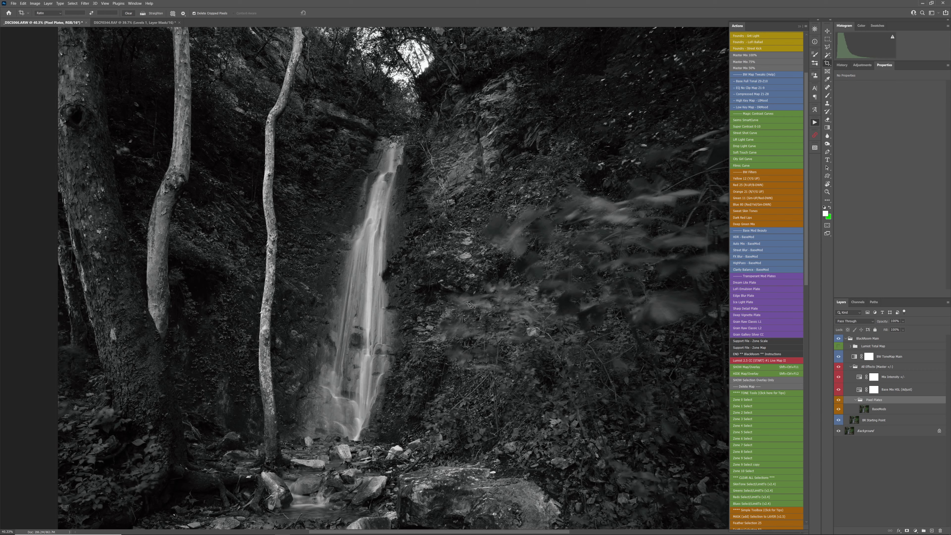
pyautogui.scroll(5, 807, 165)
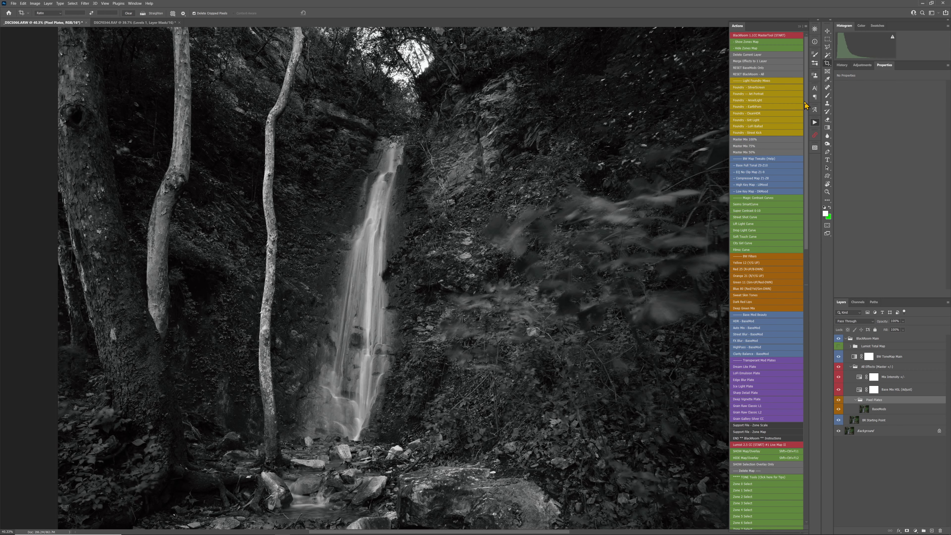
pyautogui.click(751, 100)
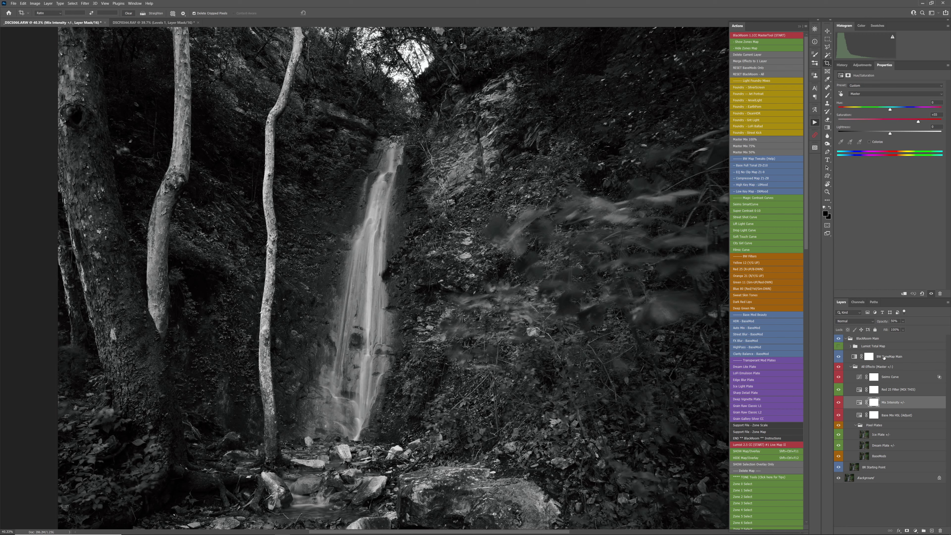
# Collapse the All Effects (Master +/-) group and toggle its visibility repeatedly to compare the mix's effect on the waterfall
pyautogui.click(872, 367)
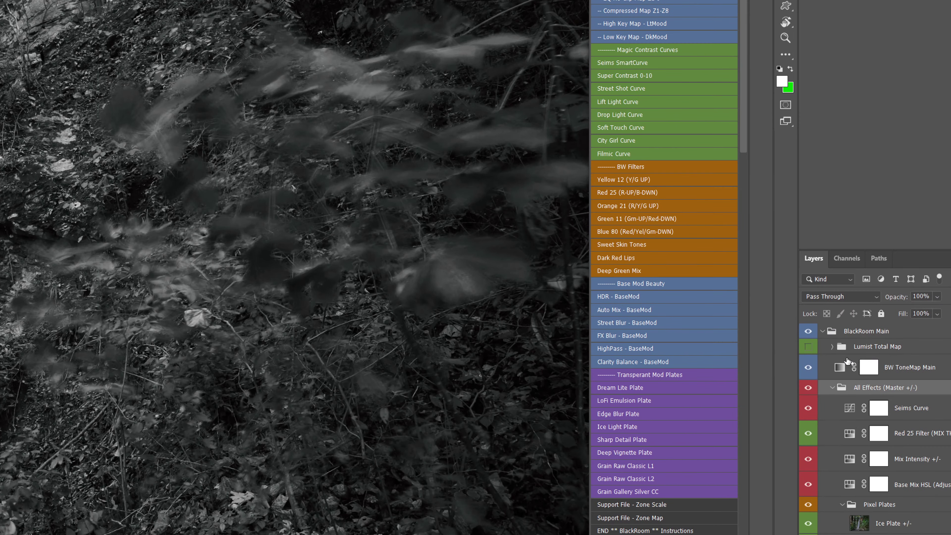
pyautogui.click(832, 390)
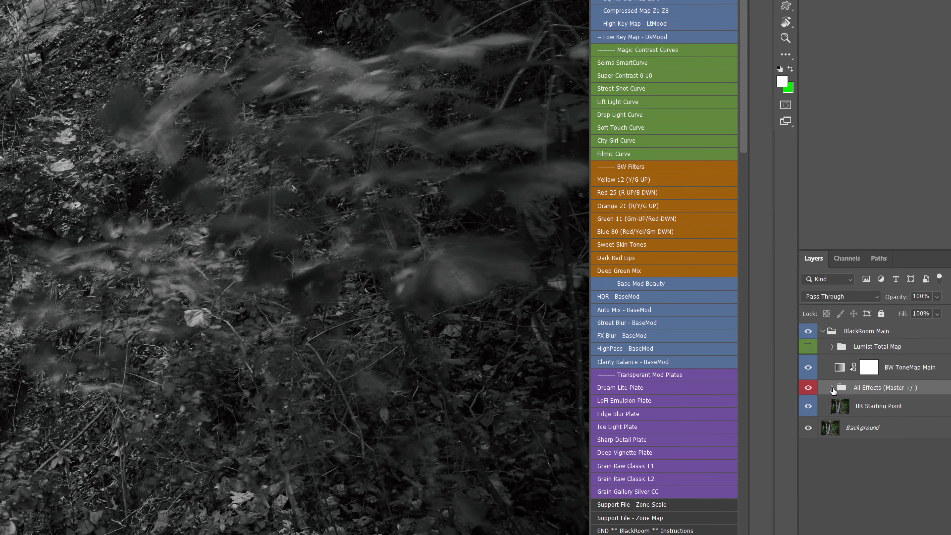
pyautogui.click(807, 389)
pyautogui.click(808, 388)
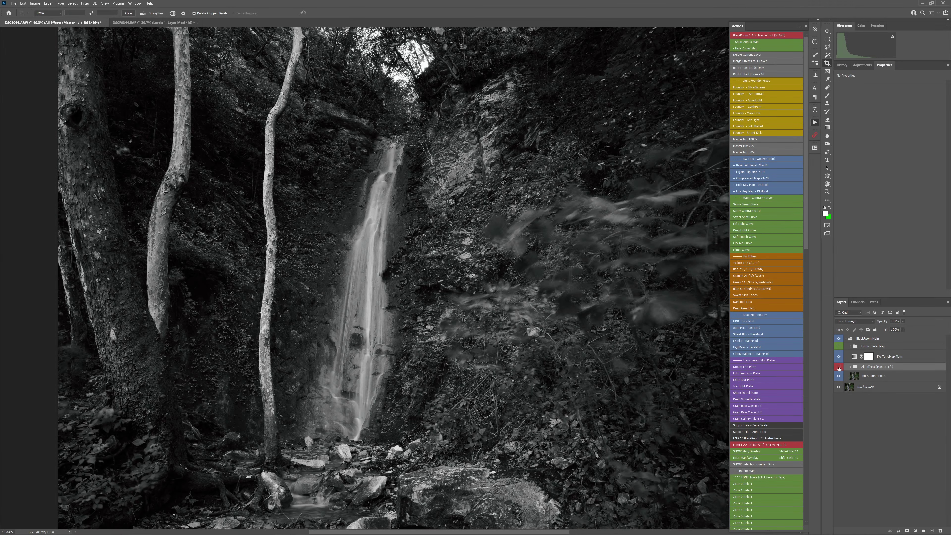
pyautogui.click(839, 367)
pyautogui.click(839, 367)
pyautogui.click(838, 367)
pyautogui.click(839, 367)
pyautogui.click(839, 367)
pyautogui.click(838, 367)
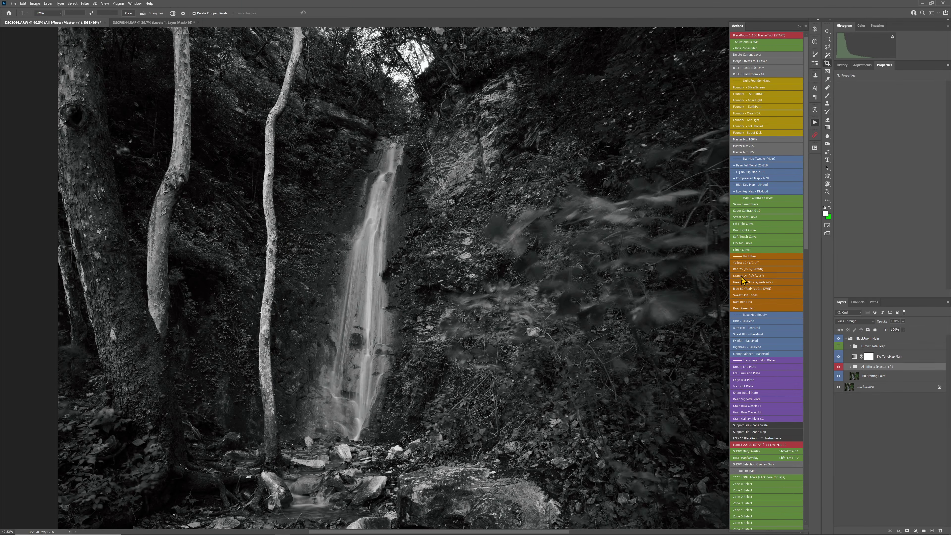
# Try the Orange 21, Blue 80 and Green 11 black-and-white filters on the waterfall photo, removing them after checking
pyautogui.click(742, 276)
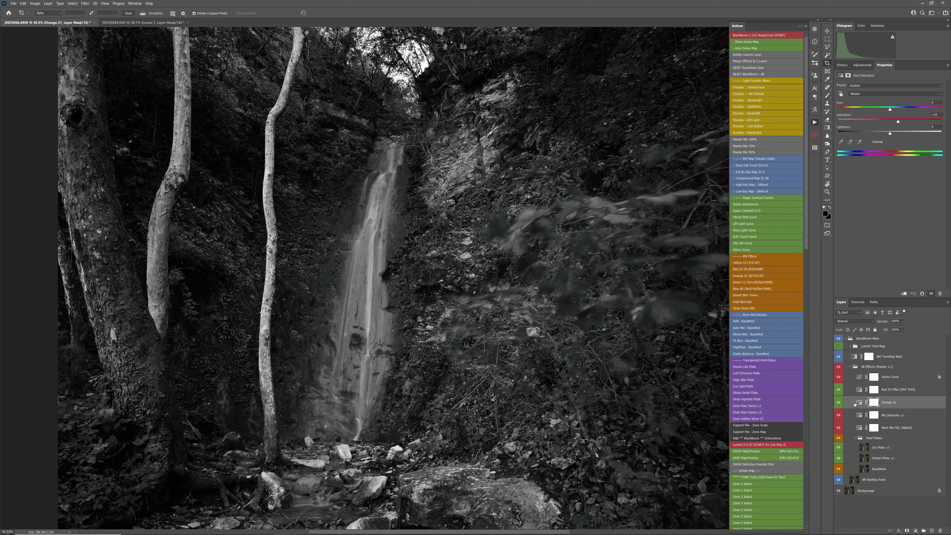
pyautogui.click(859, 402)
pyautogui.press('Delete')
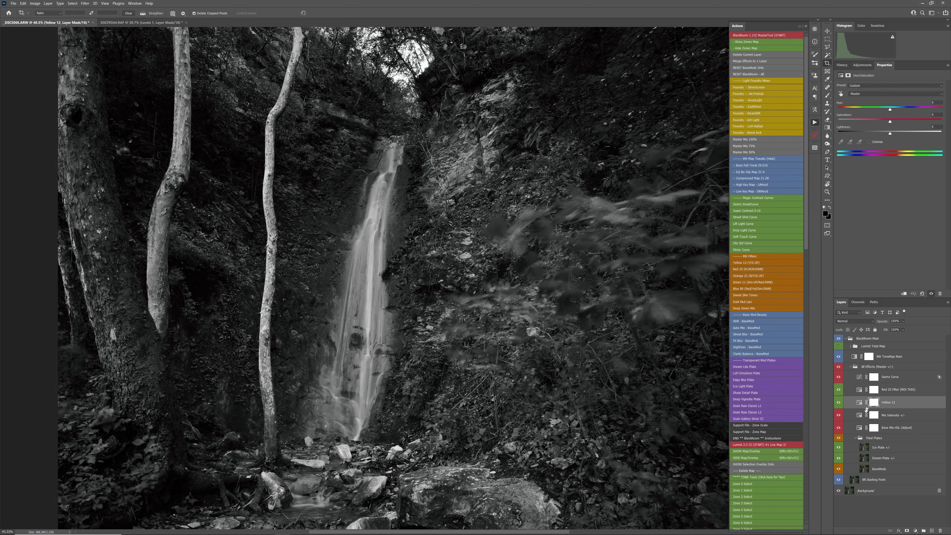
pyautogui.click(747, 289)
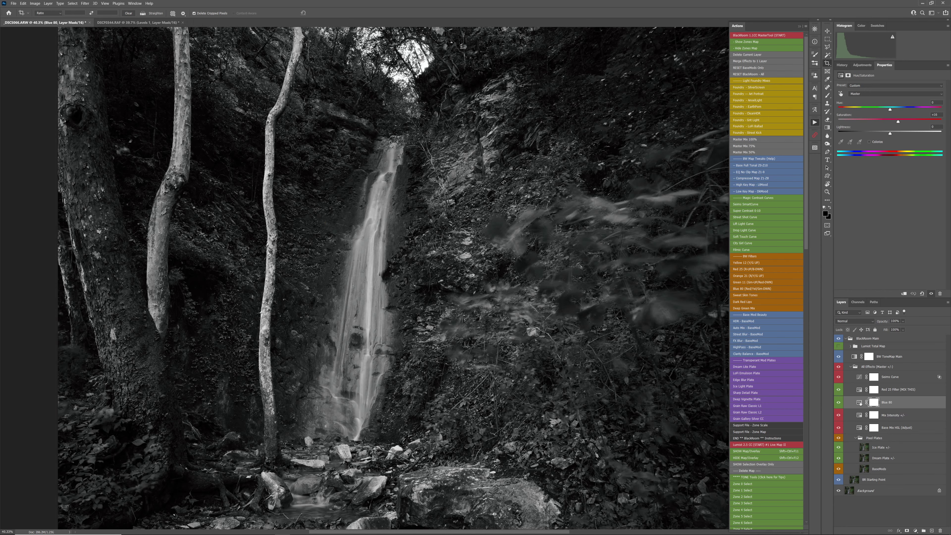
pyautogui.click(749, 282)
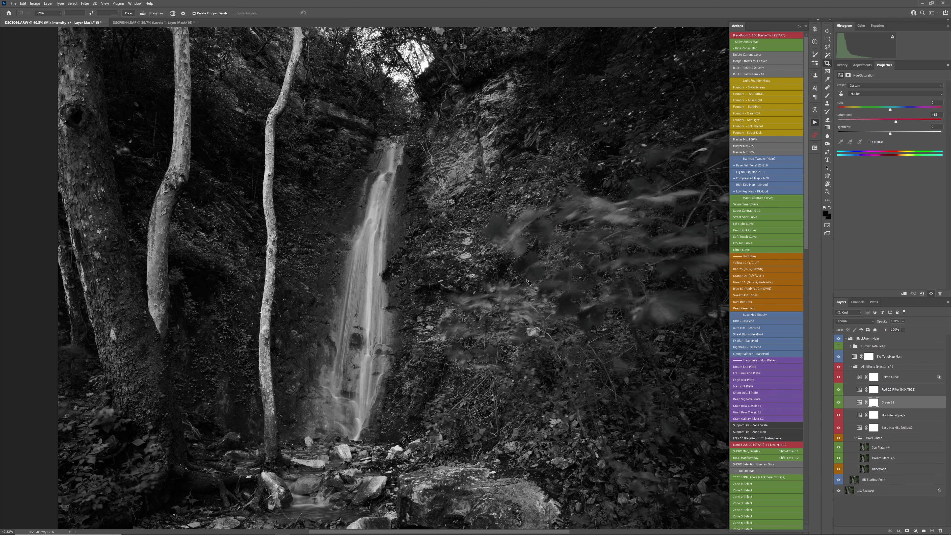
pyautogui.press('Delete')
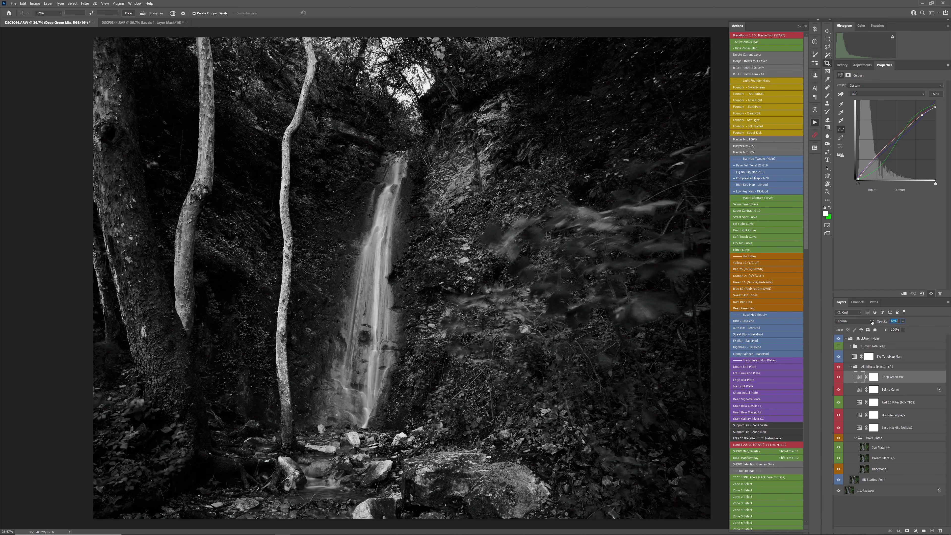
# Toggle the Deep Green Mix layer's visibility to compare its effect on the foliage and rocks
pyautogui.click(839, 380)
pyautogui.click(839, 380)
pyautogui.click(839, 380)
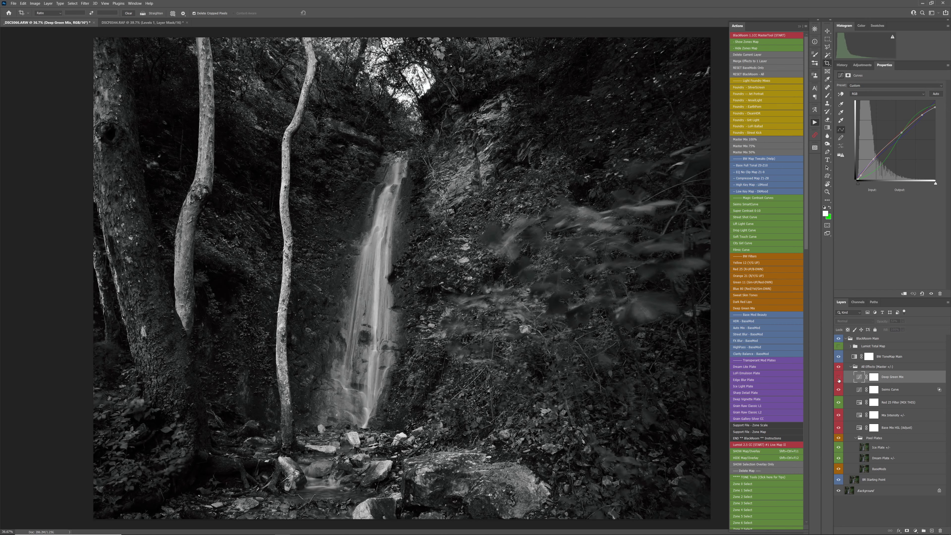
pyautogui.click(838, 381)
# Add the Deep Vignette Plate to the waterfall photo and lower the vignette layer's opacity
pyautogui.hotkey('ctrl', '-')
pyautogui.scroll(-1, 461, 266)
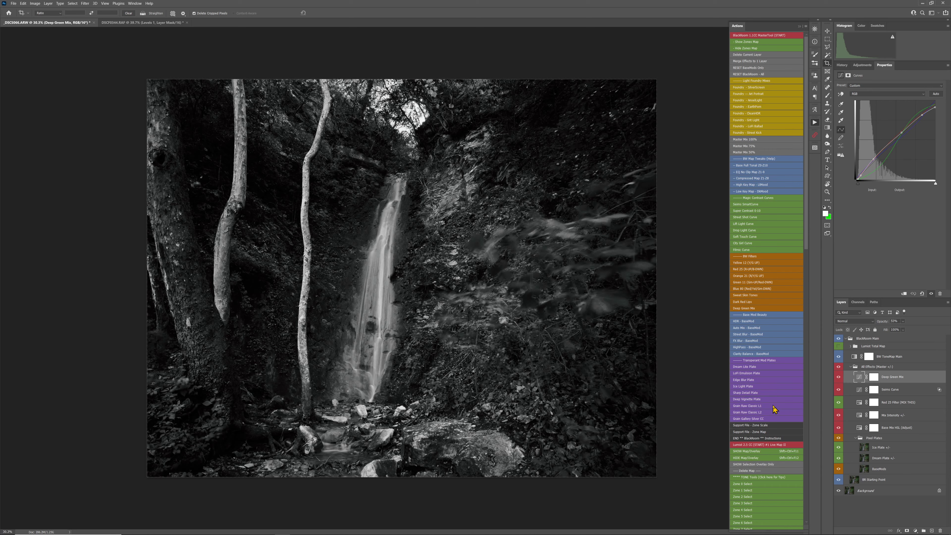
pyautogui.click(766, 400)
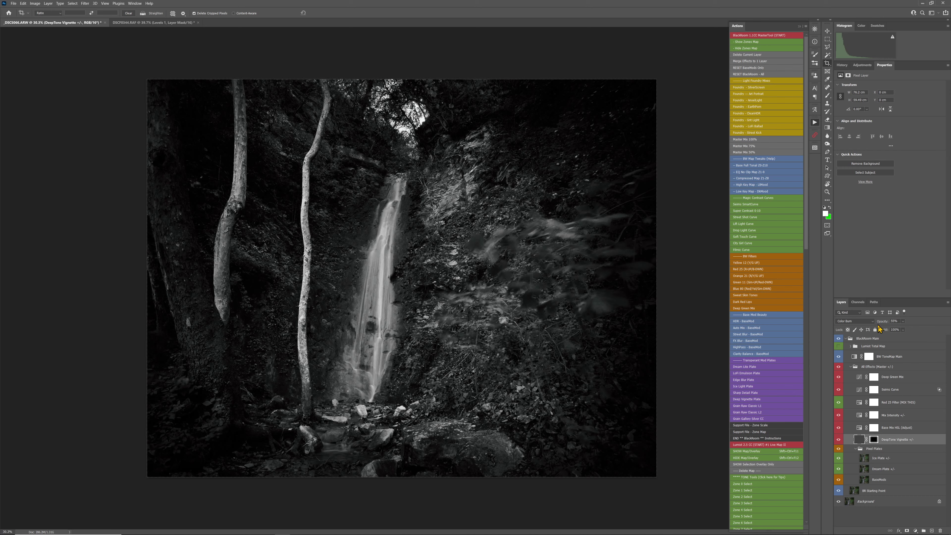
pyautogui.moveTo(873, 323); pyautogui.dragTo(869, 323)
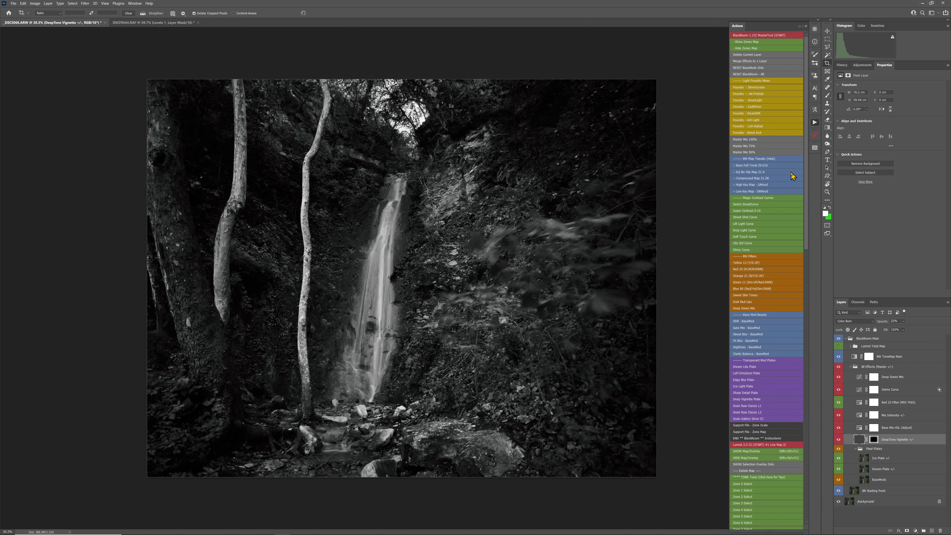
# Show the Lumist zones map over the waterfall photo and examine how its tones are distributed across the zones
pyautogui.click(760, 452)
pyautogui.scroll(1, 459, 249)
pyautogui.scroll(-1, 460, 262)
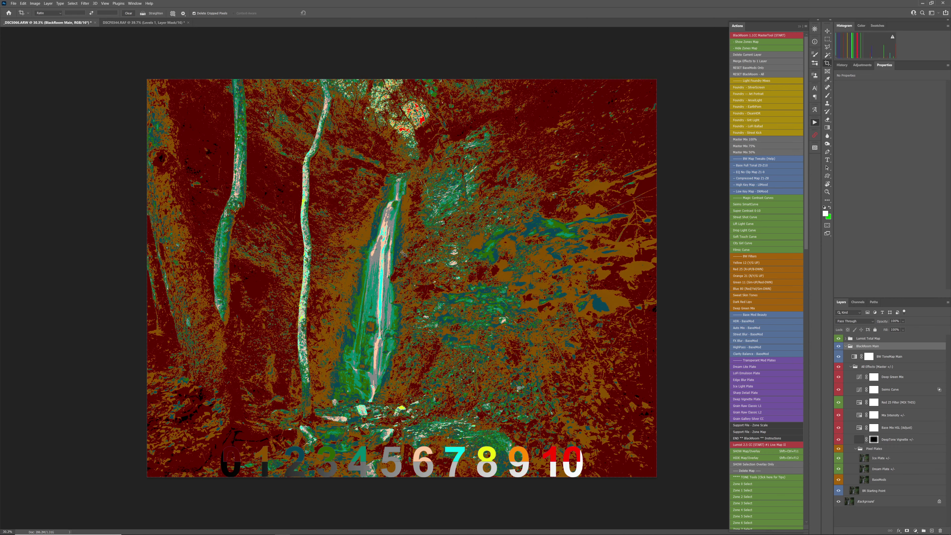
pyautogui.scroll(3, 408, 276)
pyautogui.scroll(-4, 361, 329)
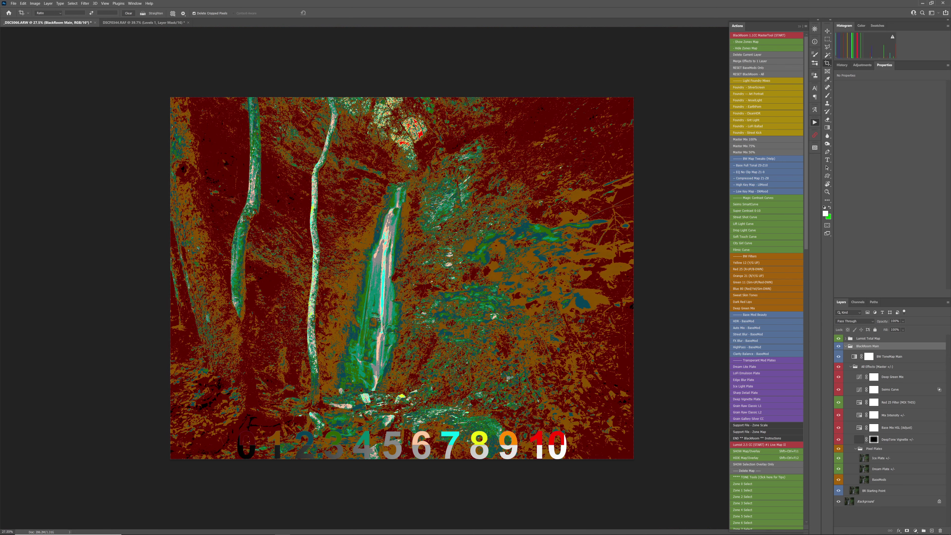
pyautogui.scroll(2, 375, 317)
pyautogui.scroll(-1, 386, 318)
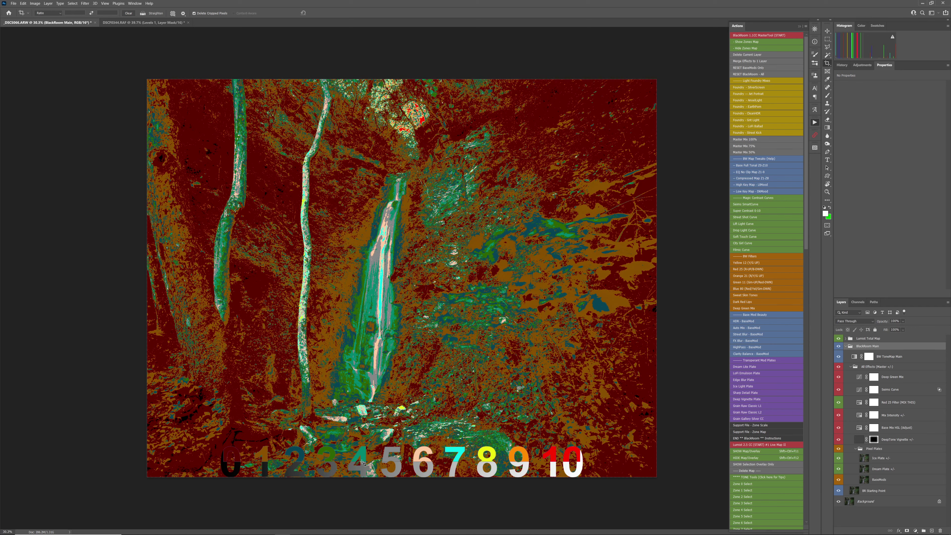
# Select zones 4, 5, 6 and 7 of the waterfall photo with the Lumist zone selections and inspect the selection overlay
pyautogui.scroll(-3, 771, 431)
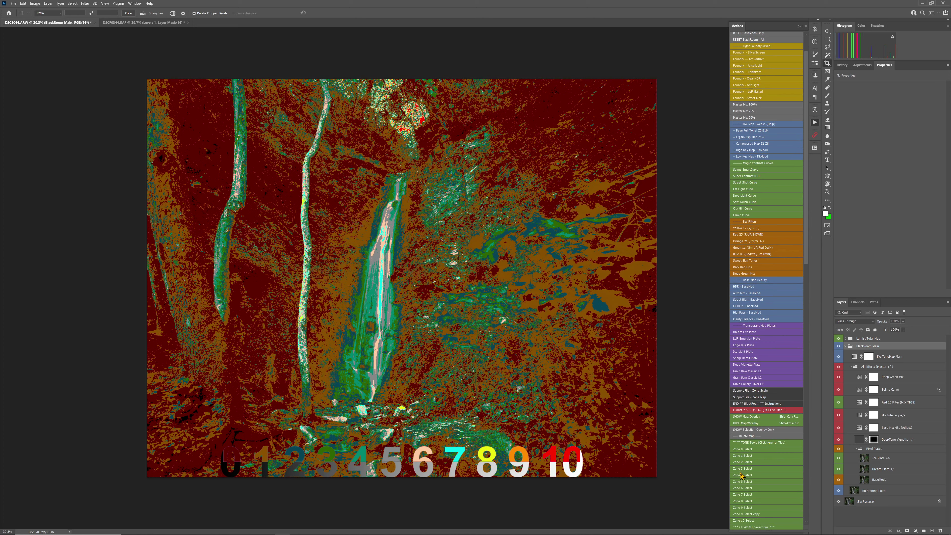
pyautogui.click(743, 482)
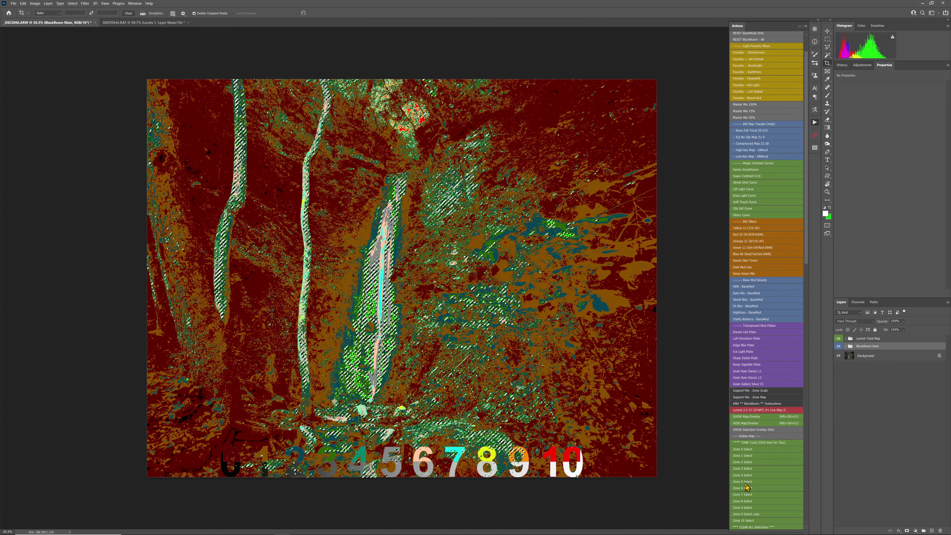
pyautogui.click(745, 487)
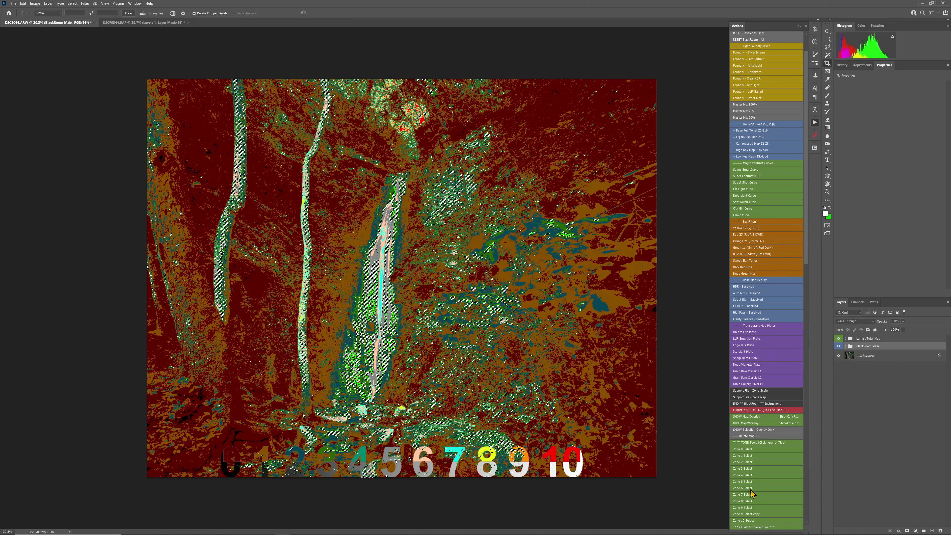
pyautogui.click(750, 494)
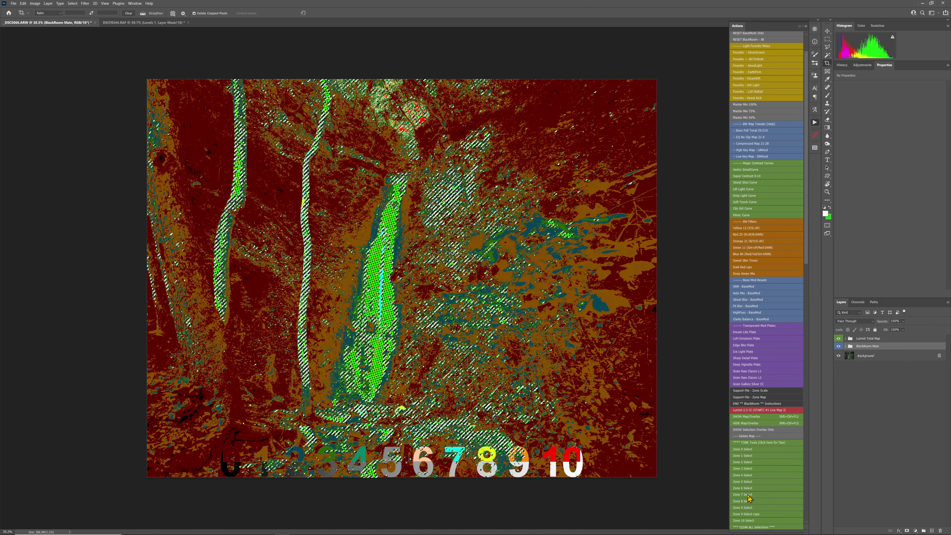
pyautogui.click(749, 495)
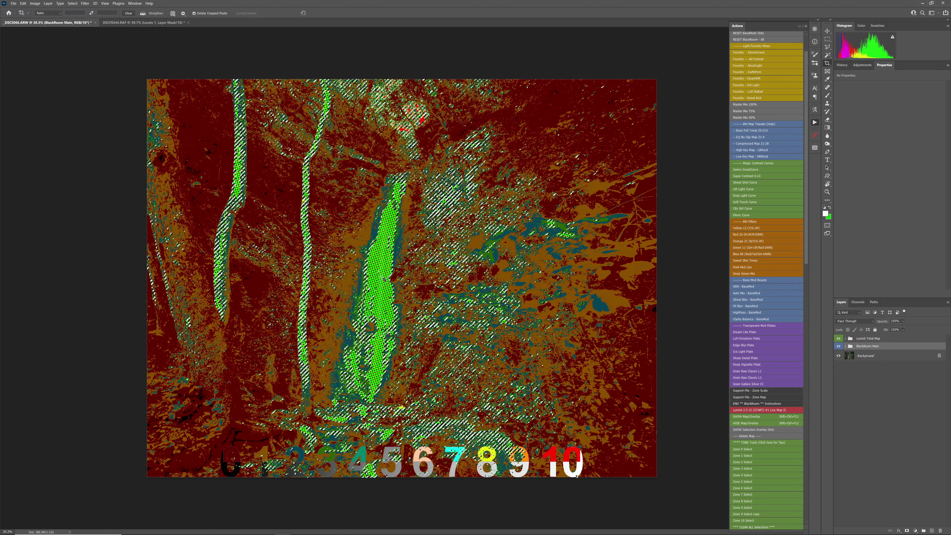
pyautogui.scroll(3, 380, 271)
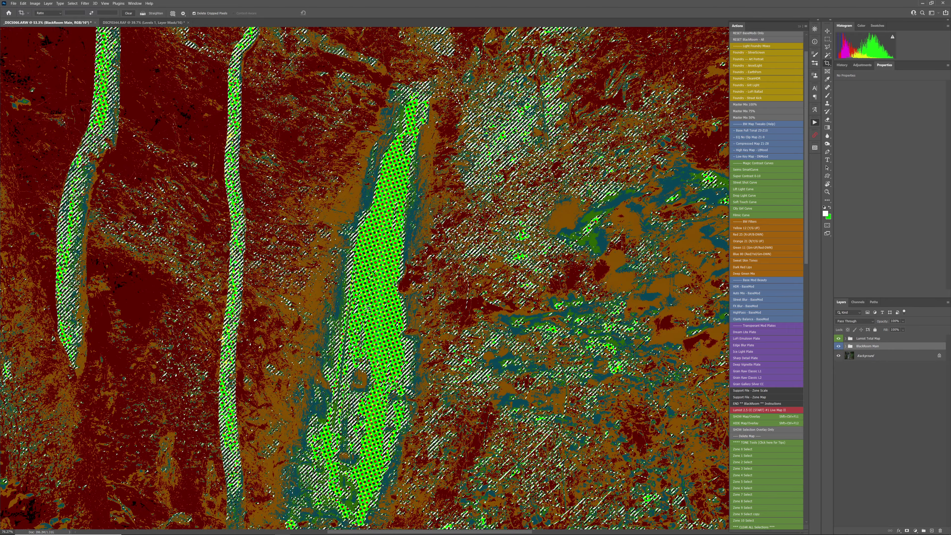
pyautogui.scroll(2, 368, 309)
pyautogui.scroll(-5, 374, 293)
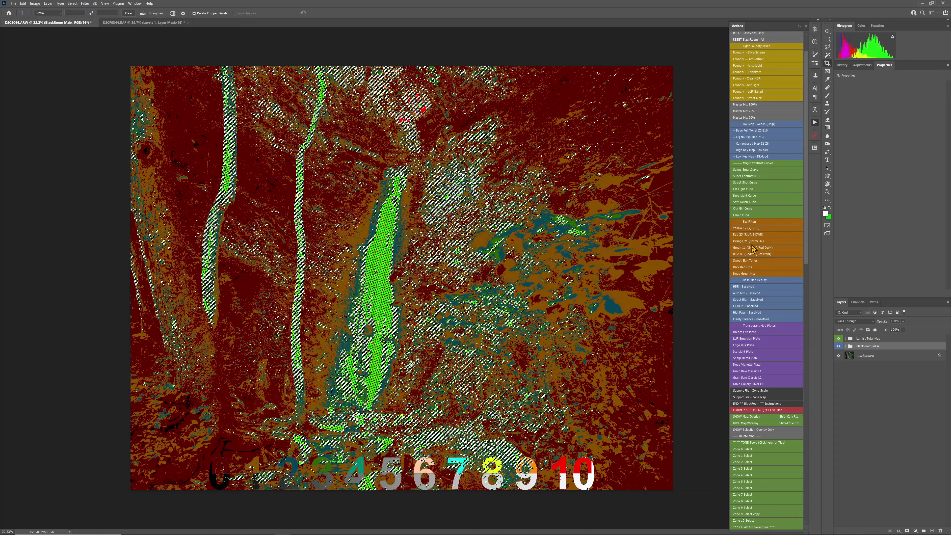
# Feather the zone selection with Feather Selection 25 and brighten it with the Lumist Exposure UP .5 action
pyautogui.scroll(2, 754, 369)
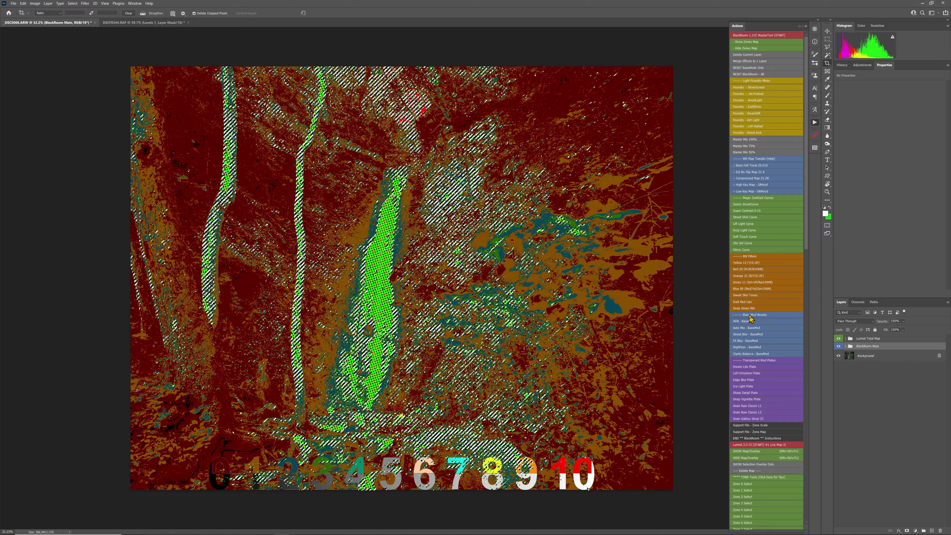
pyautogui.scroll(-10, 760, 356)
pyautogui.scroll(-2, 760, 388)
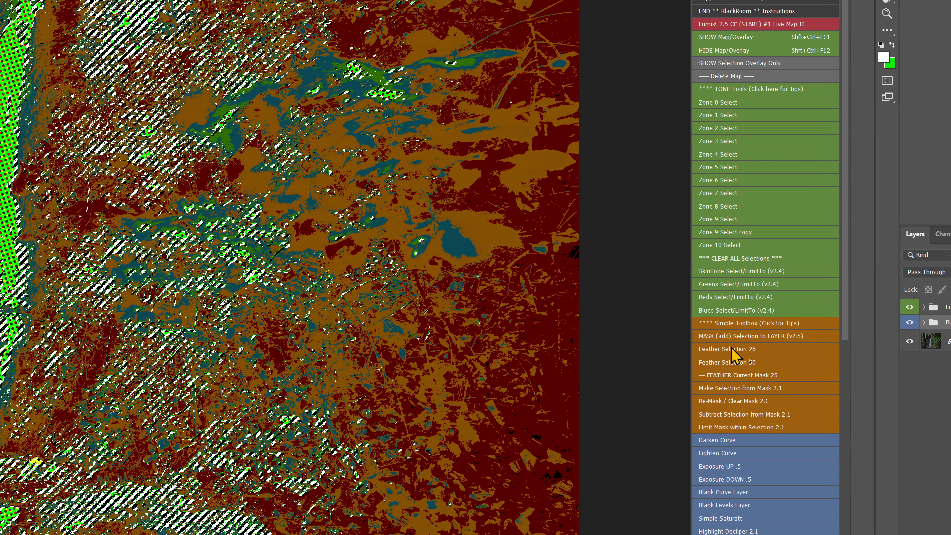
pyautogui.click(749, 360)
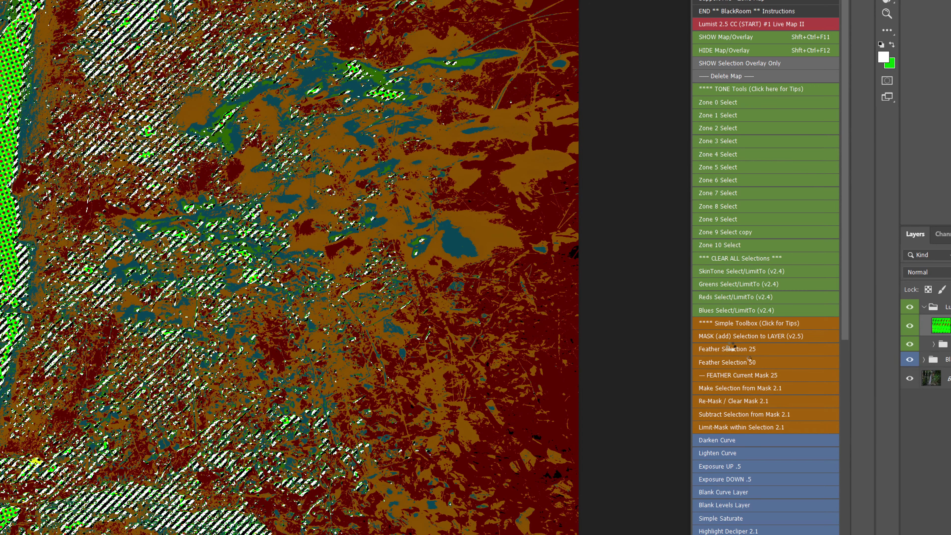
pyautogui.click(743, 376)
pyautogui.click(752, 388)
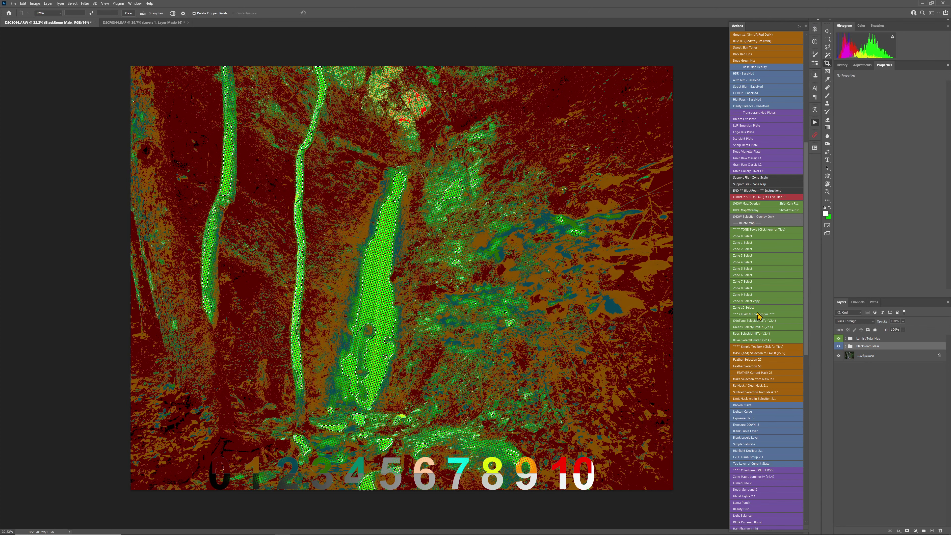
pyautogui.scroll(-4, 762, 370)
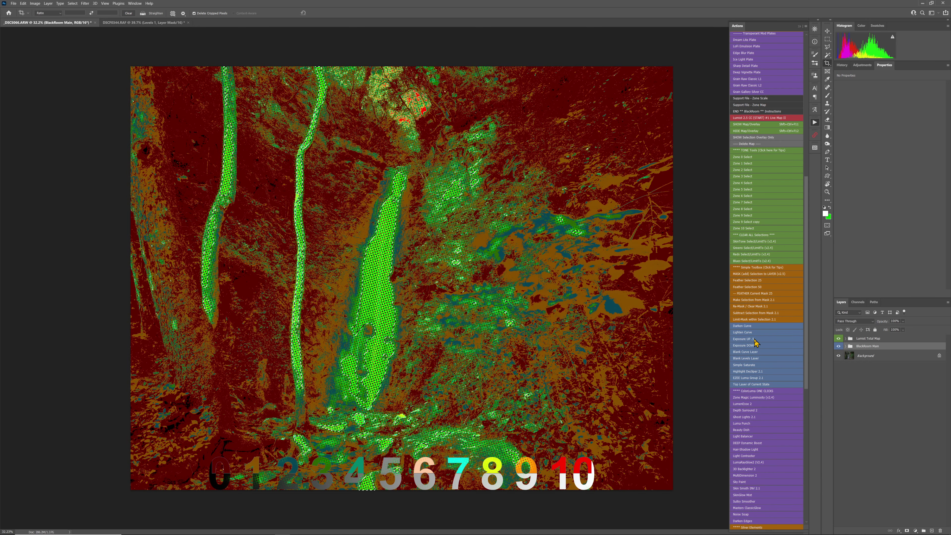
pyautogui.click(745, 339)
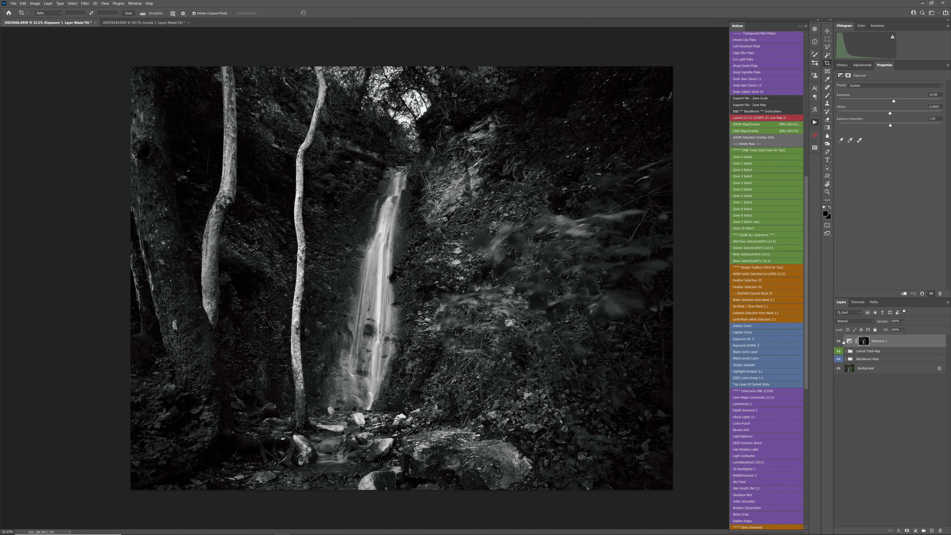
# Toggle the new exposure layer's visibility to compare its effect on the waterfall and tree trunks
pyautogui.click(838, 341)
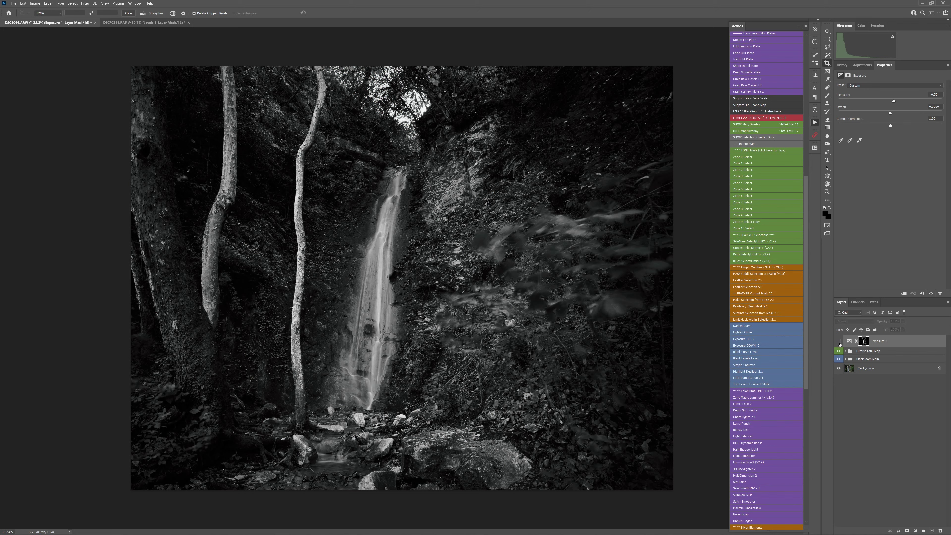
pyautogui.click(838, 341)
pyautogui.click(839, 340)
pyautogui.click(839, 341)
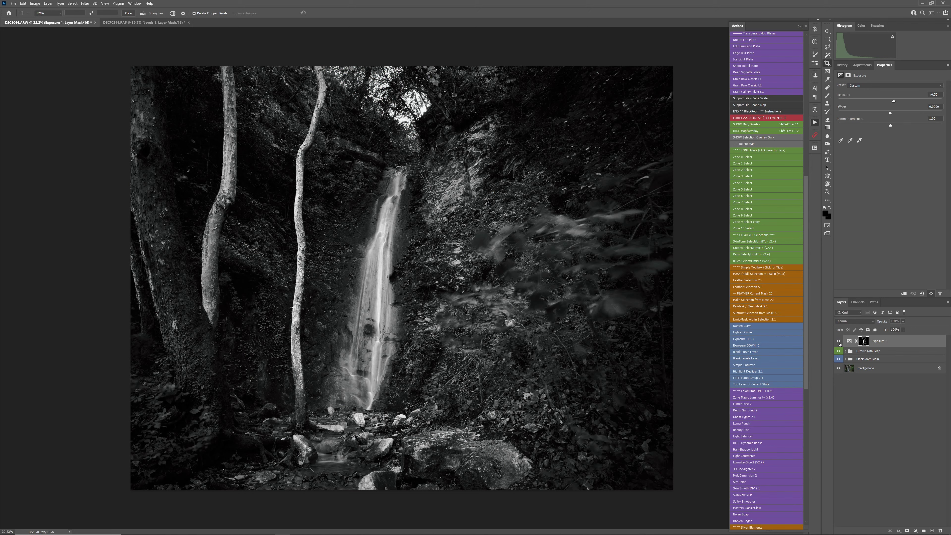
pyautogui.click(839, 341)
pyautogui.click(838, 341)
pyautogui.click(839, 341)
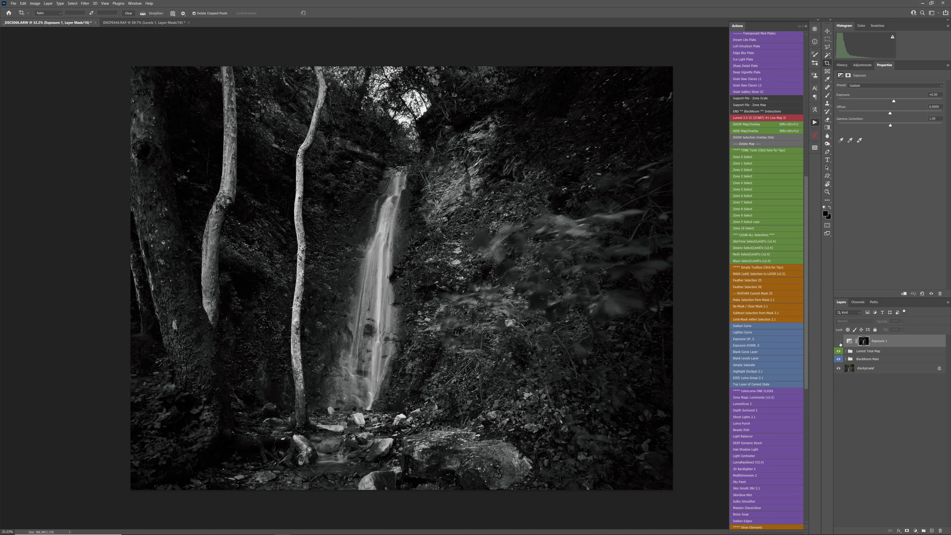
pyautogui.click(838, 340)
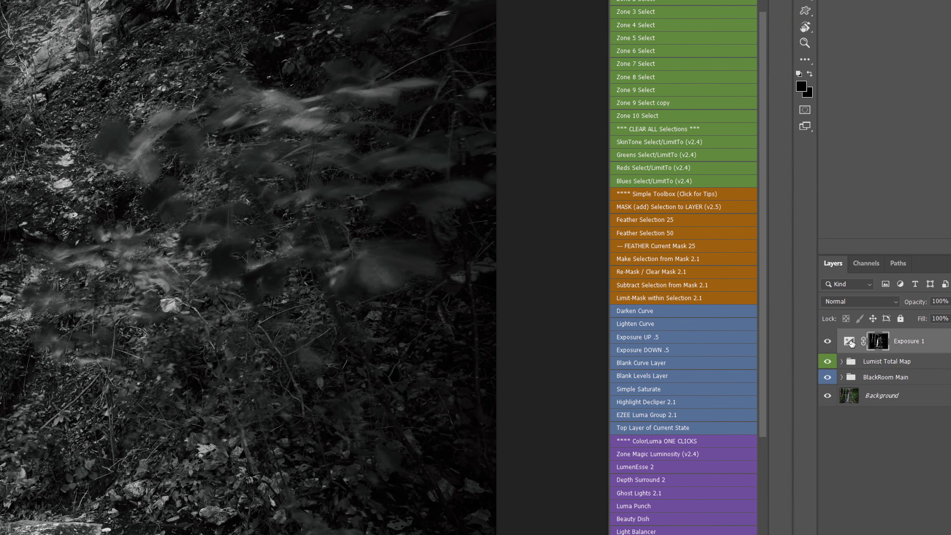
# Raise the exposure layer's Exposure to +0.62 and compare the photo with the layer hidden and shown
pyautogui.click(849, 341)
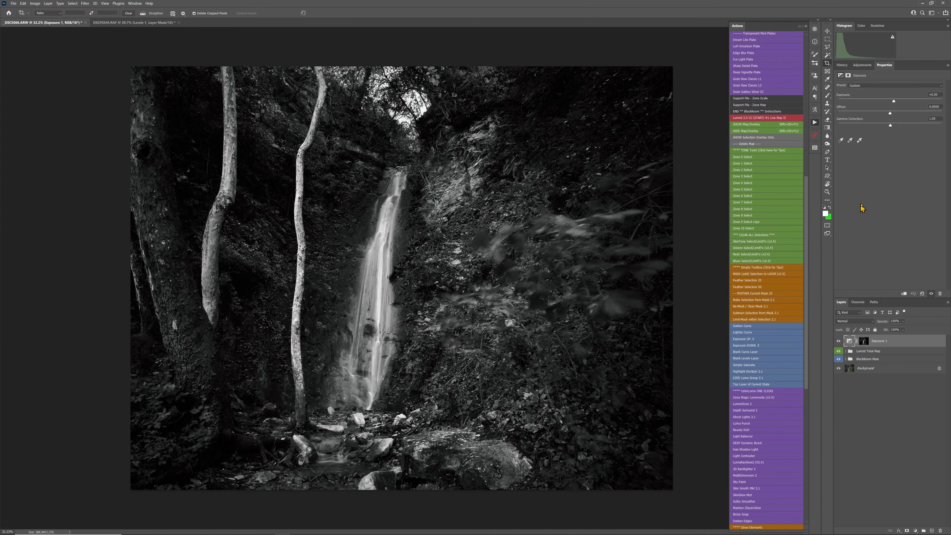
pyautogui.moveTo(898, 104); pyautogui.dragTo(895, 102)
pyautogui.click(839, 341)
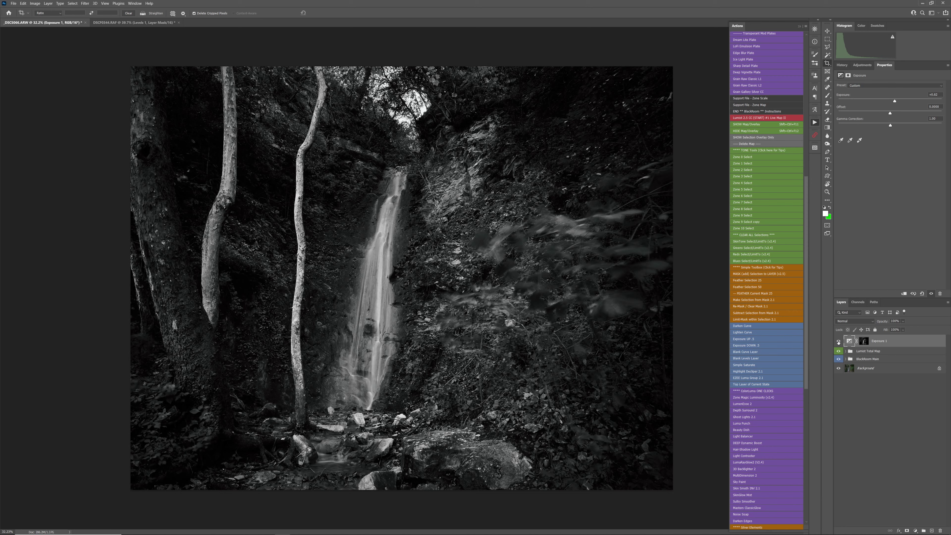
pyautogui.click(838, 341)
pyautogui.click(839, 341)
pyautogui.click(839, 341)
pyautogui.click(839, 342)
pyautogui.click(838, 341)
pyautogui.click(839, 342)
pyautogui.click(839, 342)
pyautogui.scroll(2, 371, 210)
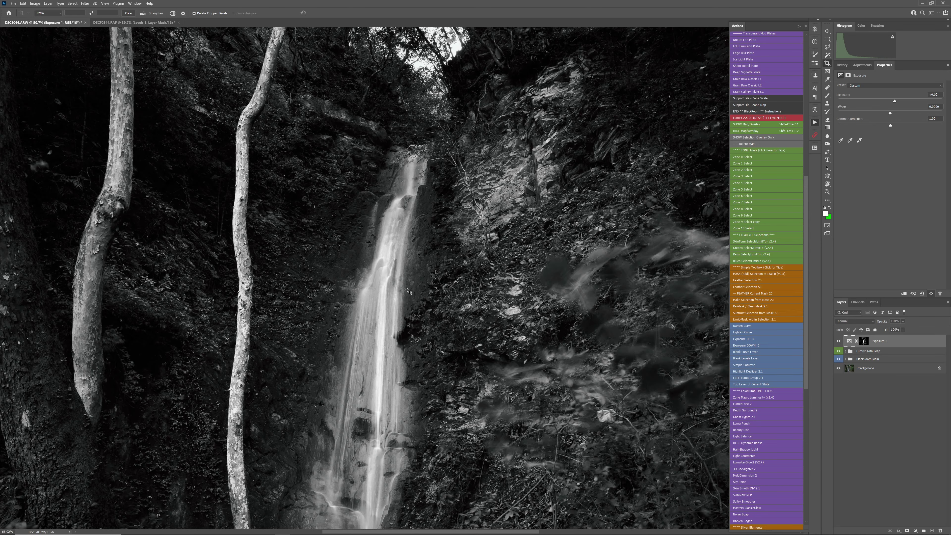
pyautogui.scroll(-3, 440, 225)
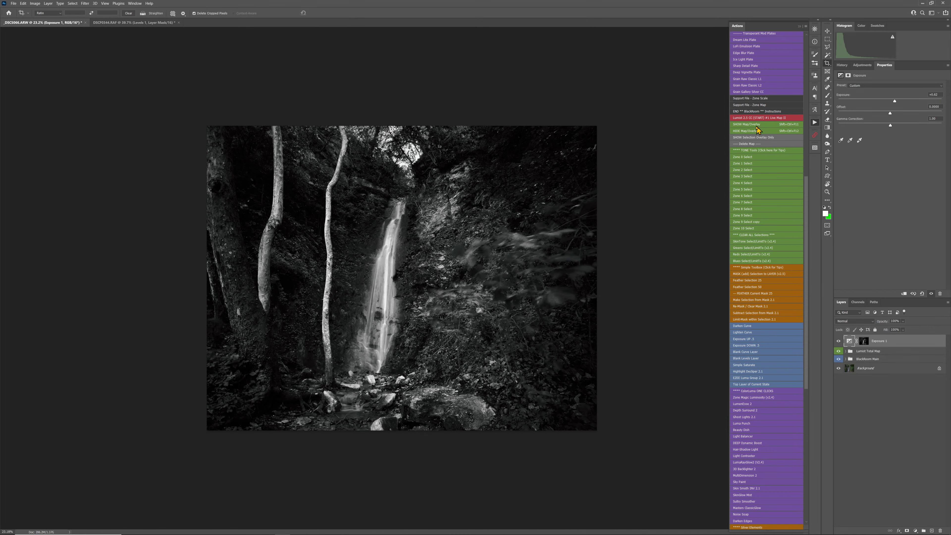
# Show the Lumist zones map over the brightened photo, examine the waterfall's highlight zones, and hide the map
pyautogui.click(754, 128)
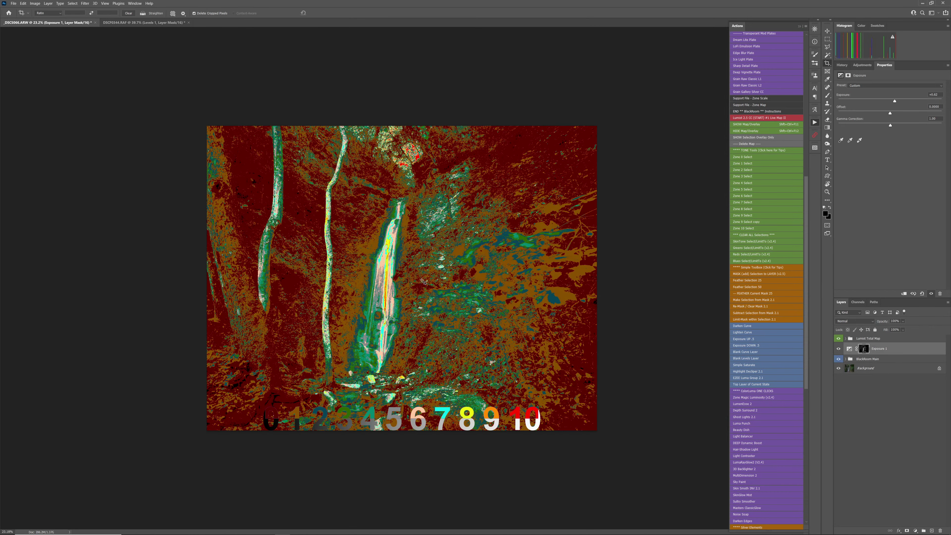
pyautogui.scroll(4, 436, 279)
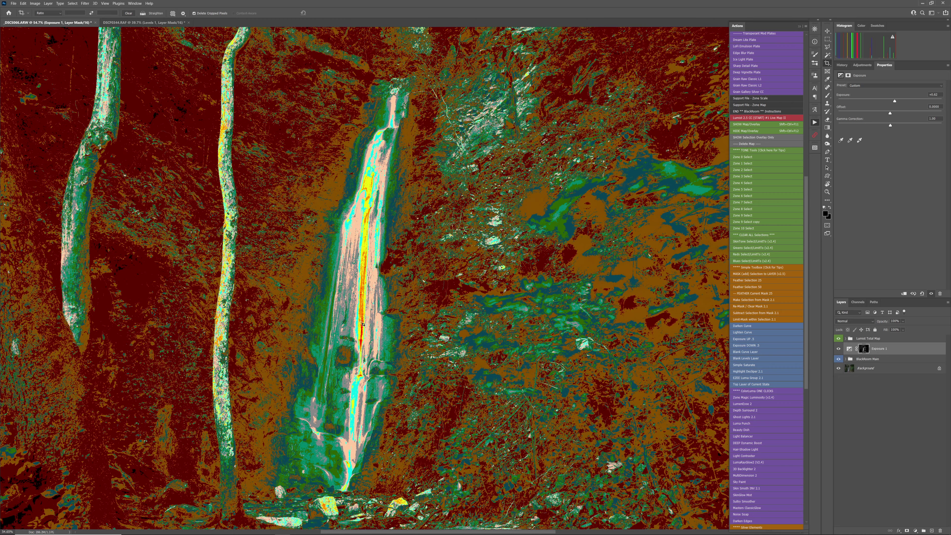
pyautogui.scroll(-3, 363, 324)
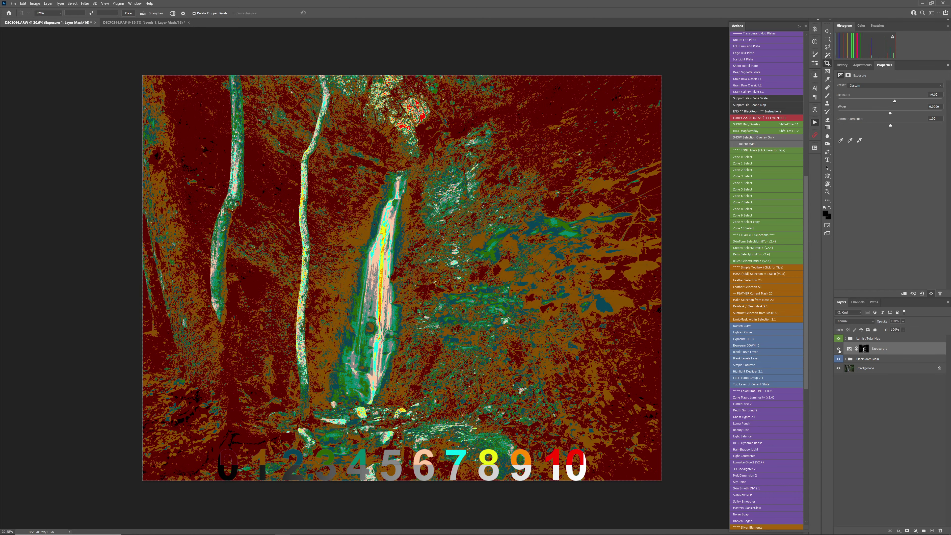
pyautogui.click(751, 131)
pyautogui.scroll(-2, 545, 282)
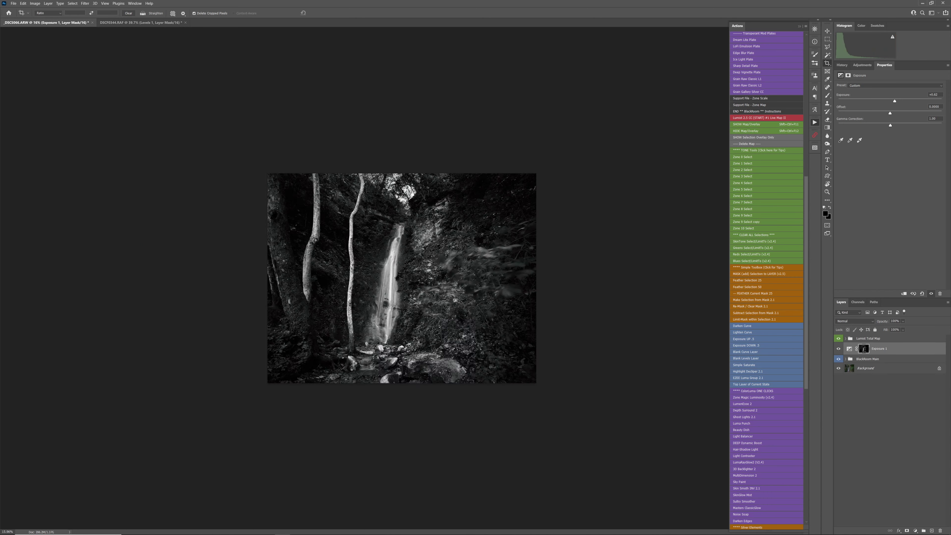
pyautogui.scroll(3, 407, 282)
pyautogui.scroll(-2, 408, 281)
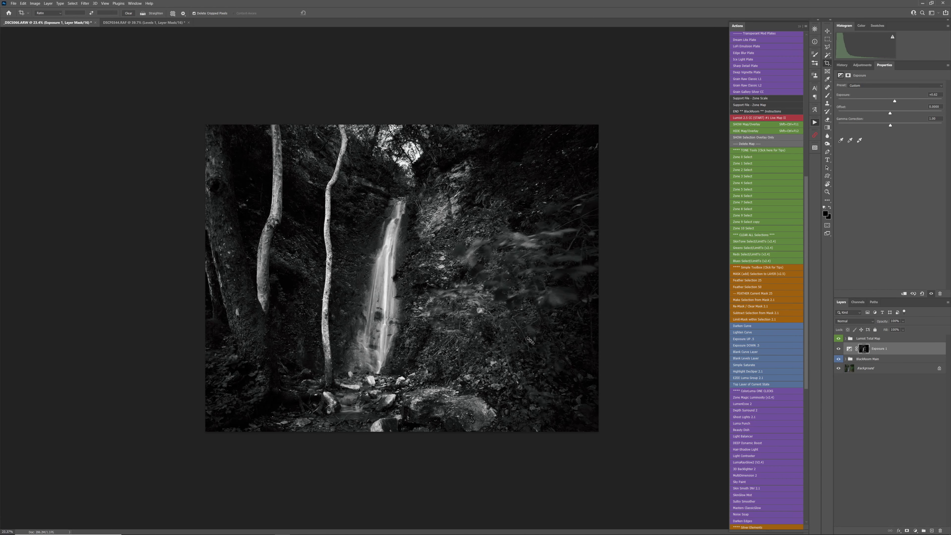
pyautogui.scroll(-2, 784, 391)
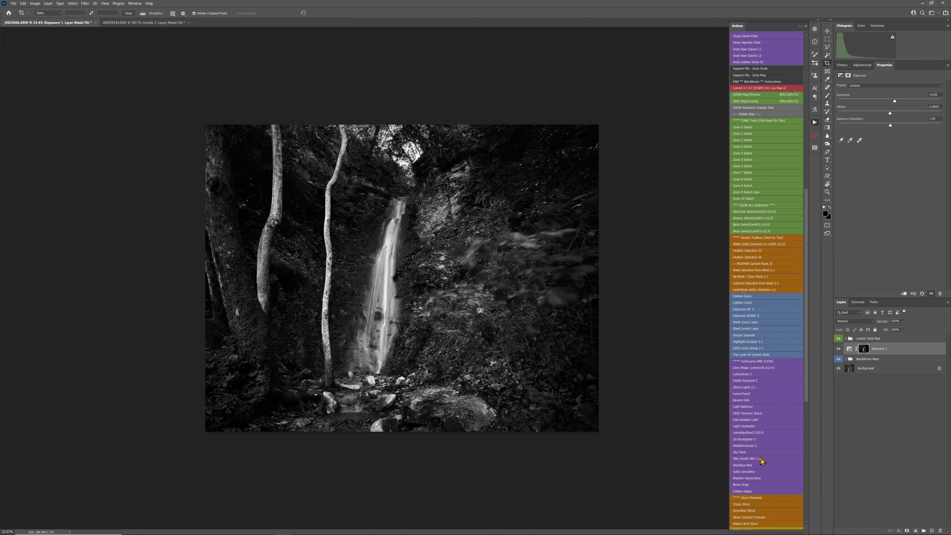
pyautogui.scroll(1, 763, 461)
pyautogui.hotkey('ctrl', '+')
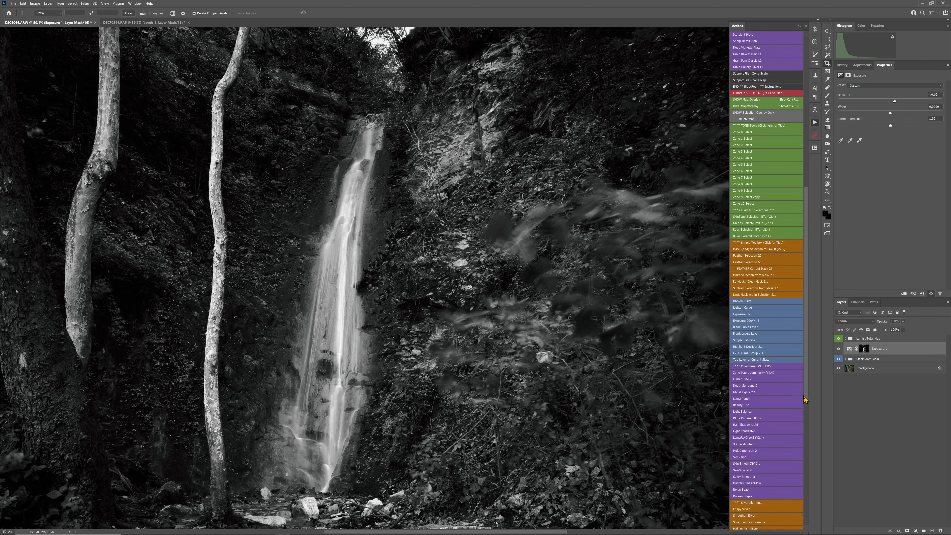
pyautogui.scroll(-4, 767, 372)
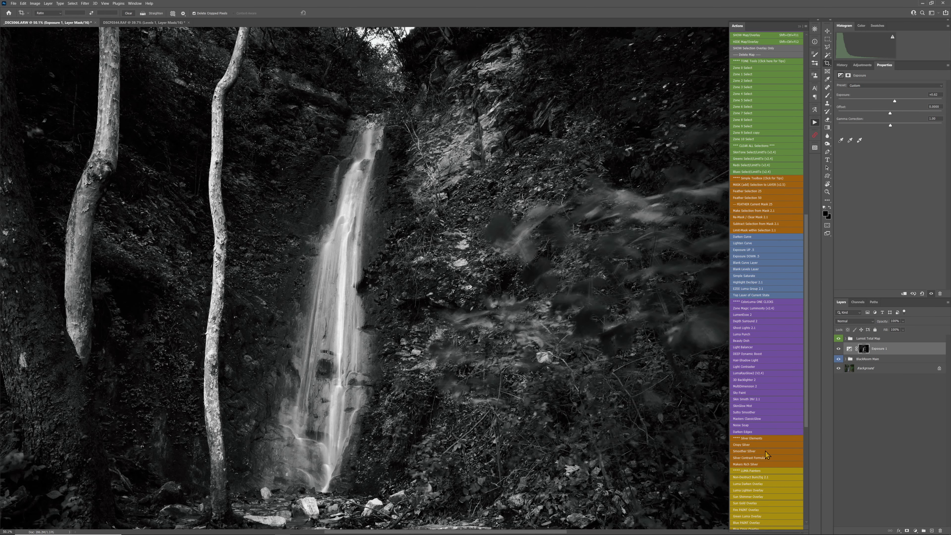
pyautogui.scroll(6, 803, 418)
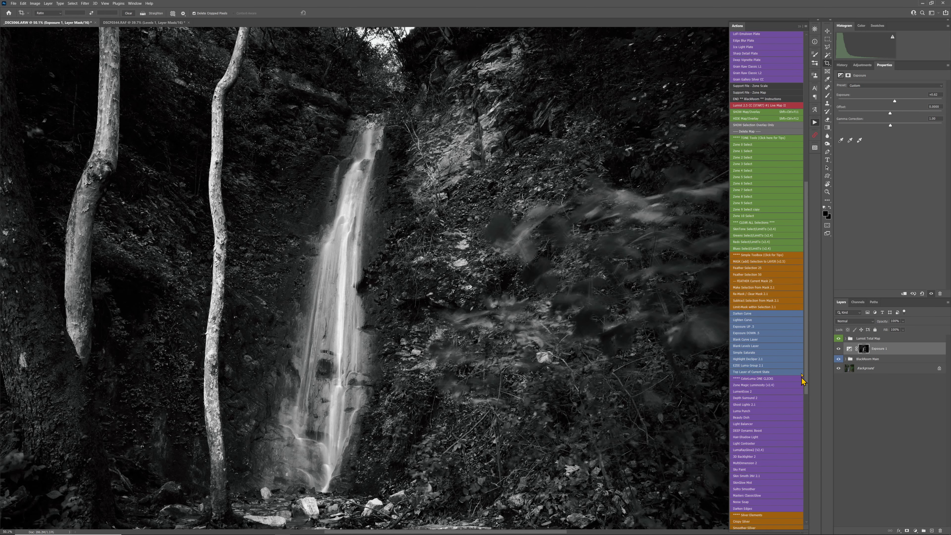
# Select the Exposure 1 layer and toggle its visibility to check its contribution above the BlackRoom Main group
pyautogui.click(801, 344)
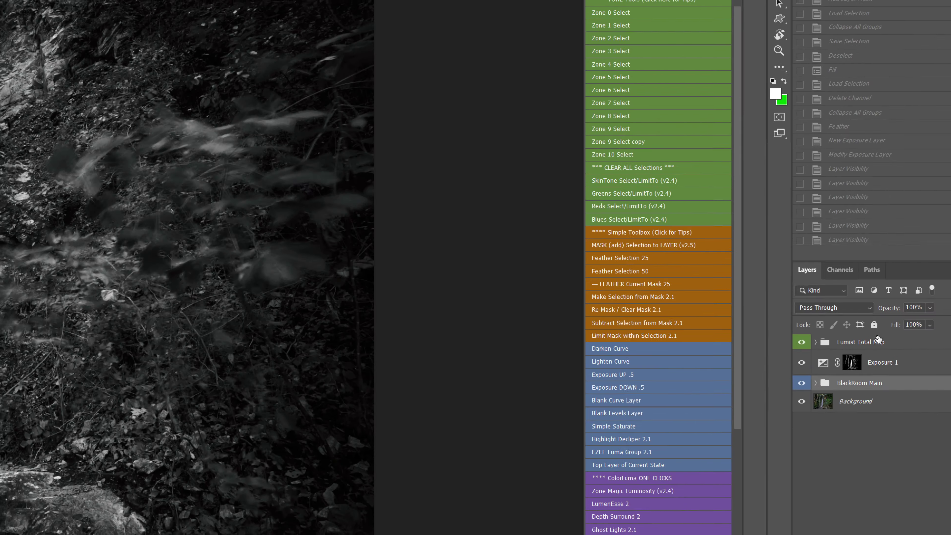
pyautogui.click(880, 348)
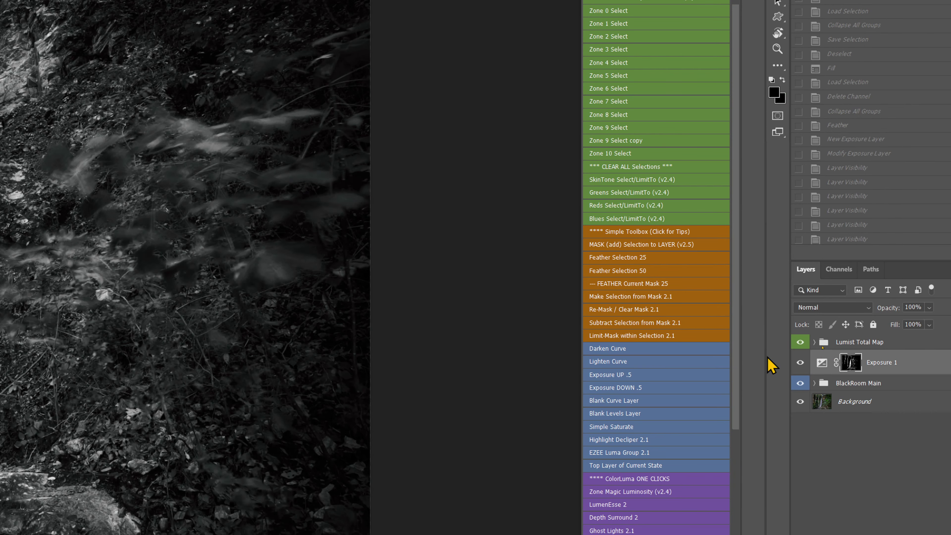
pyautogui.click(800, 362)
pyautogui.click(800, 363)
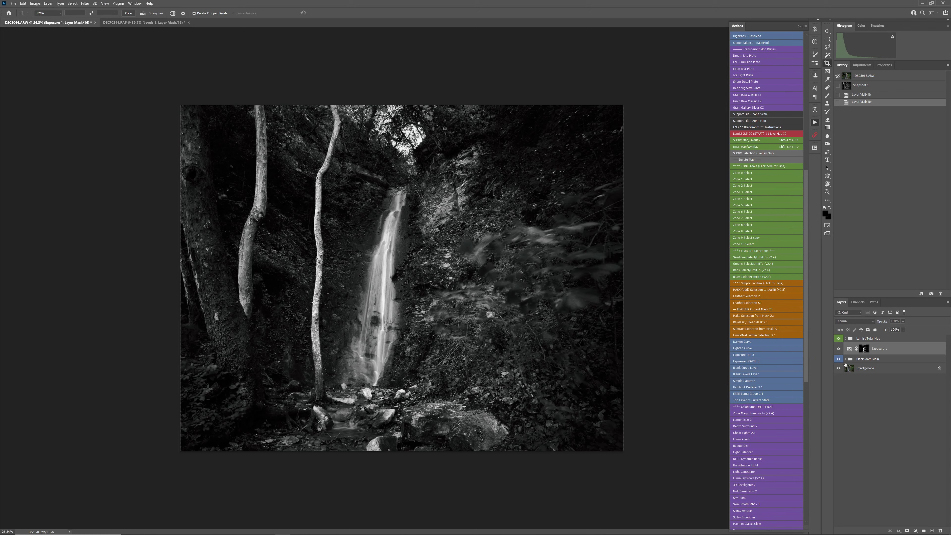
# Expand the BlackRoom Main layer group and return to the BlackRoom Master Mix actions
pyautogui.click(813, 388)
pyautogui.click(845, 359)
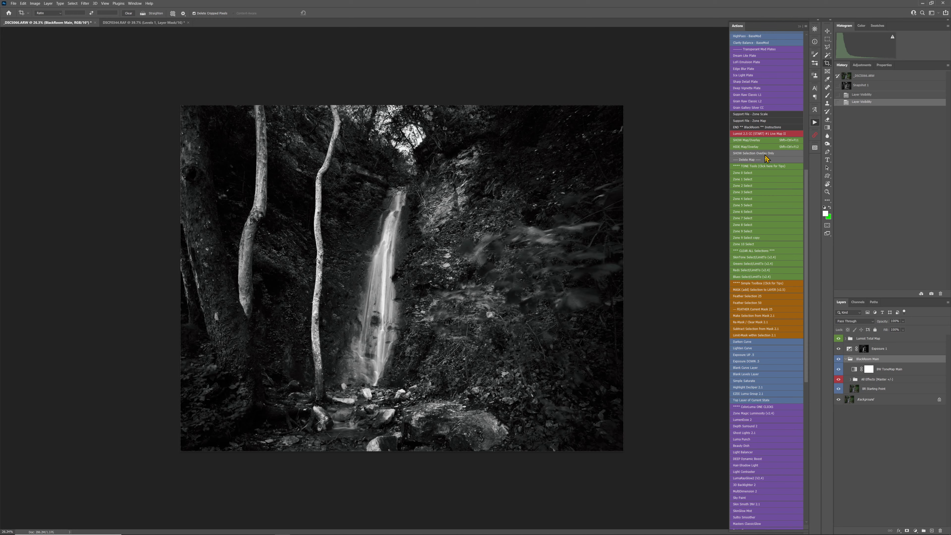
pyautogui.scroll(12, 767, 221)
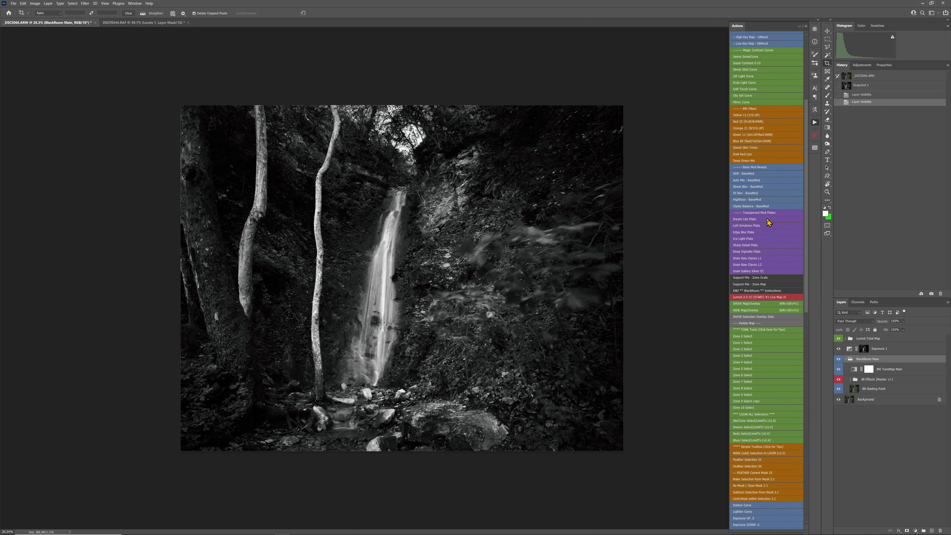
pyautogui.scroll(2, 767, 219)
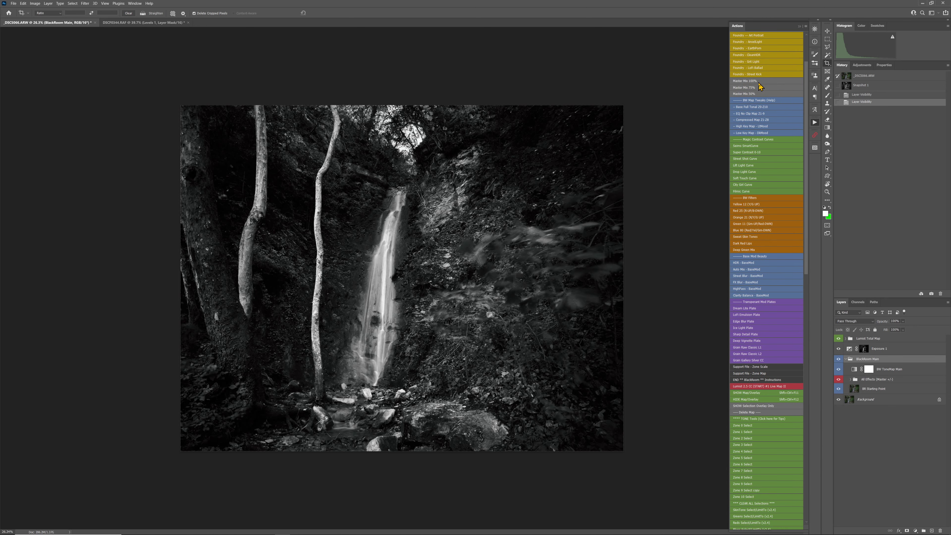